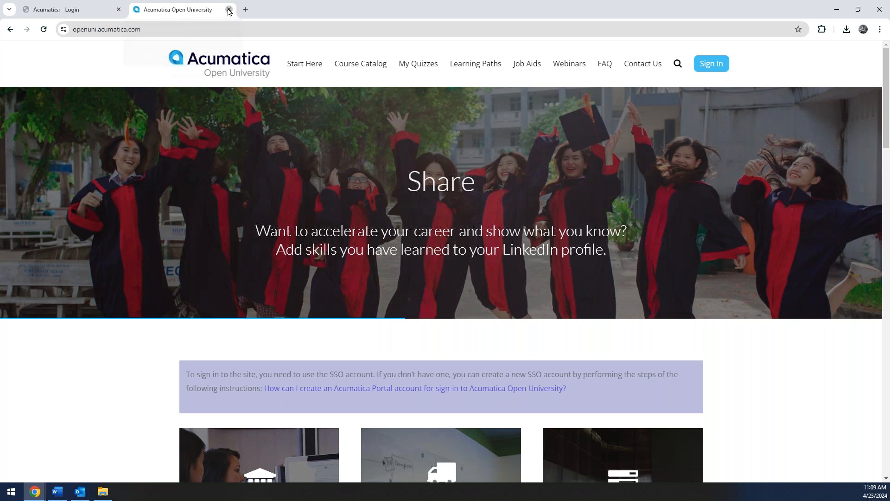
Close the Acumatica Open University page, sign in to the GrayMar tenant with the saved credentials, and dismiss the password warning
click(229, 9)
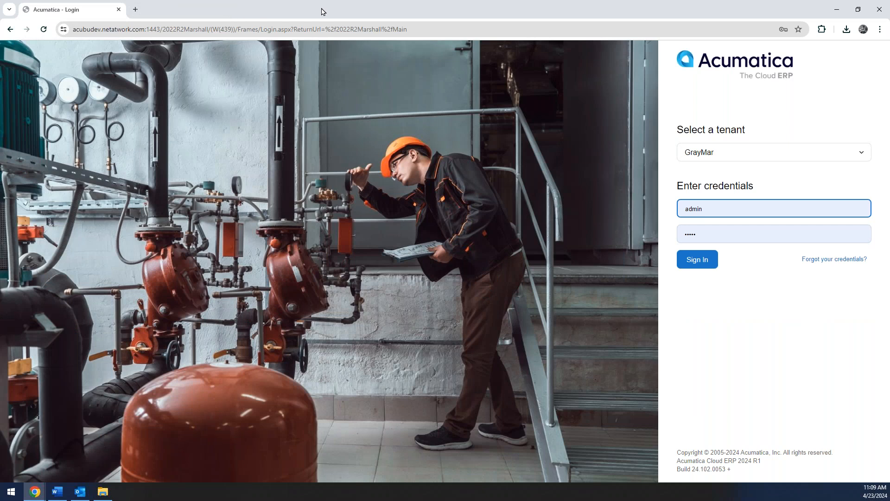
click(706, 263)
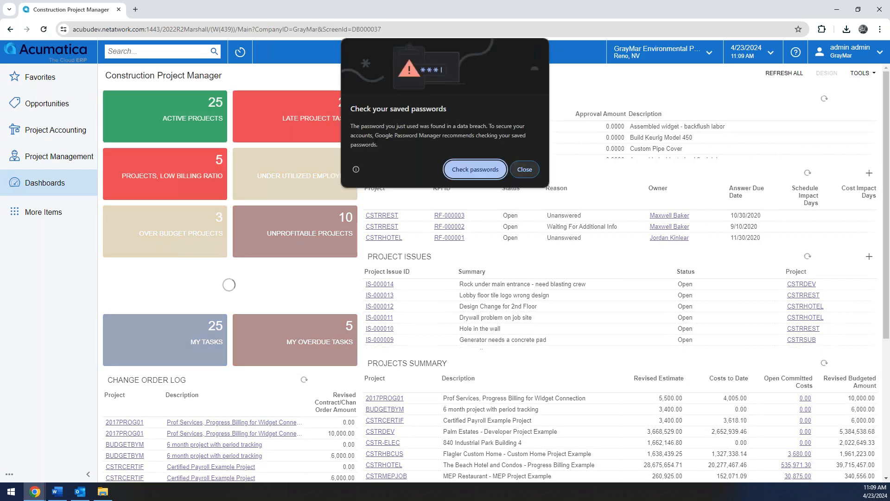
click(524, 169)
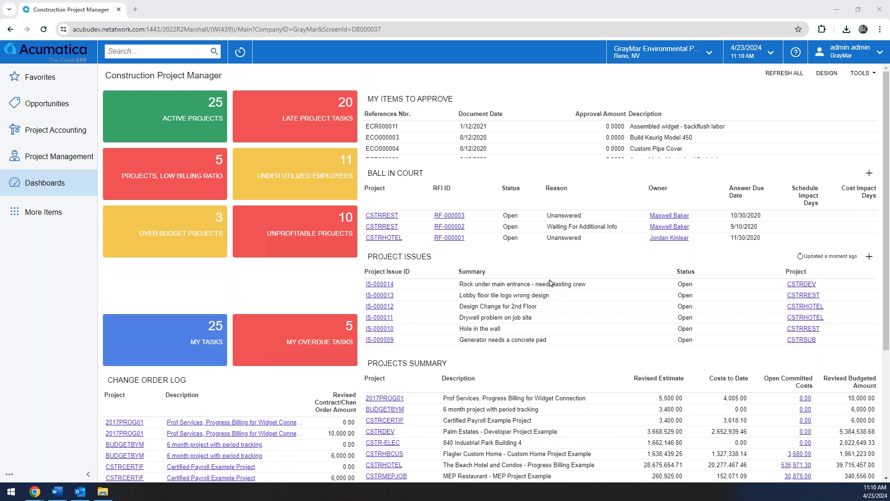
In dashboard design mode, set the Projects, Low Billing Ratio widget's warning color to Yellow and change its alarm level
scroll(552, 274, down, 4)
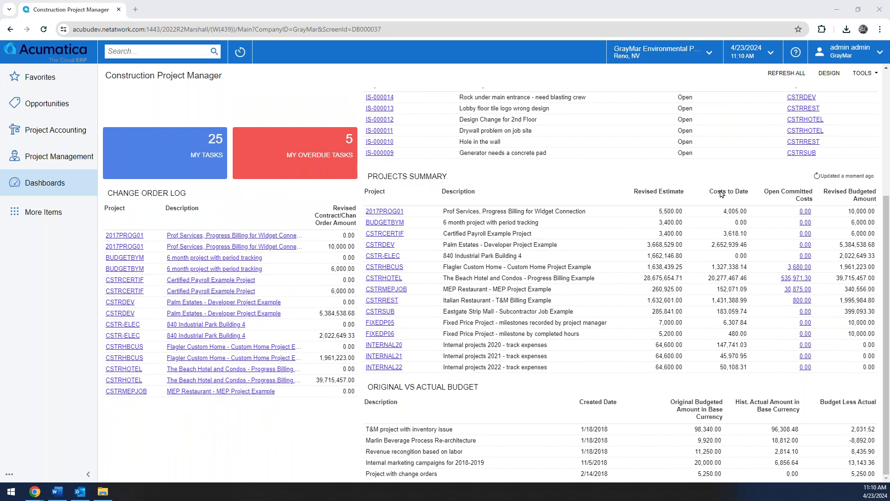
scroll(552, 307, up, 4)
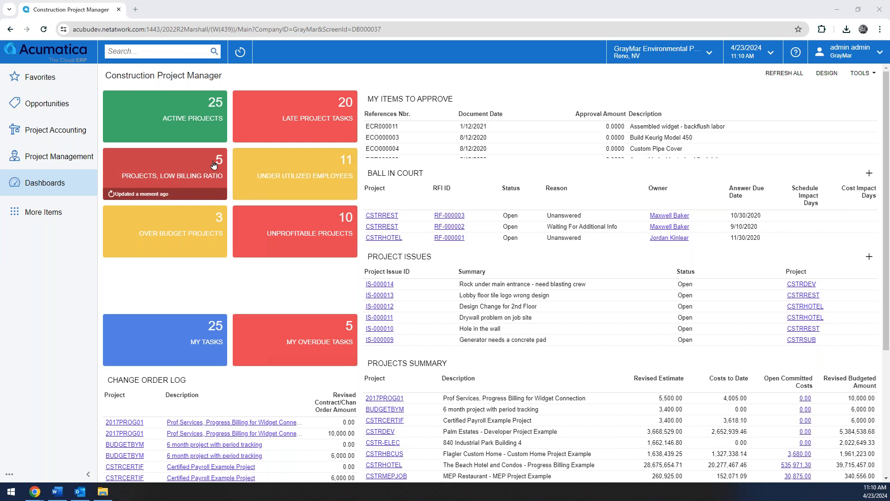
click(827, 73)
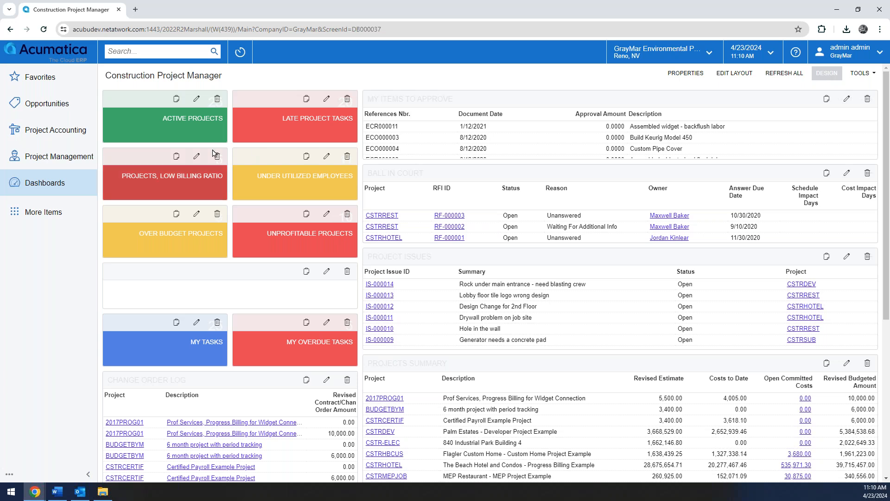
click(197, 156)
click(467, 302)
click(473, 351)
text(Yellow)
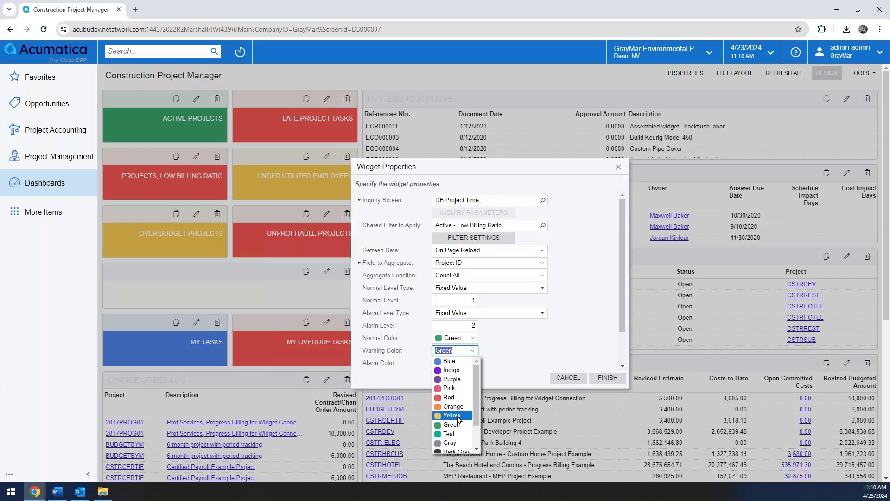
click(464, 321)
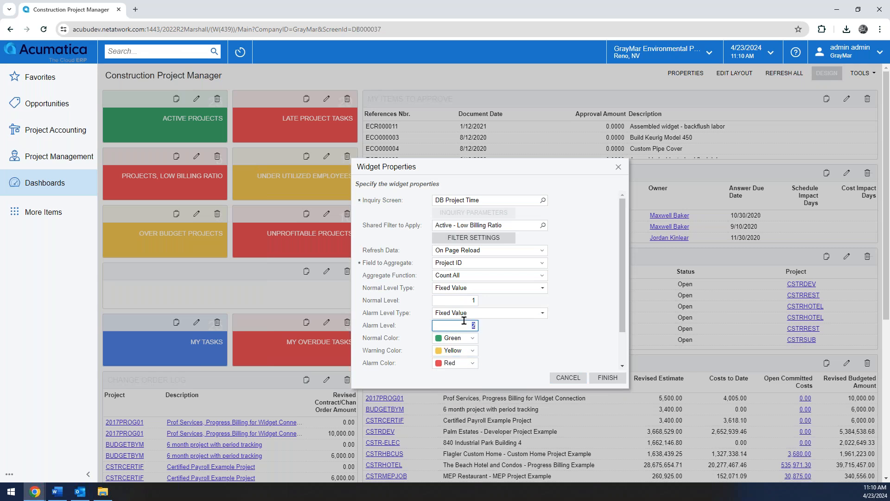
click(519, 344)
click(614, 383)
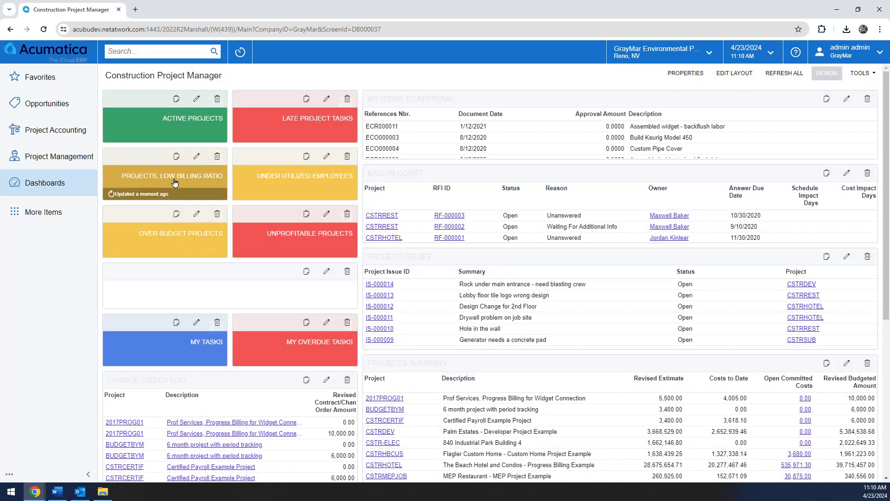
click(827, 73)
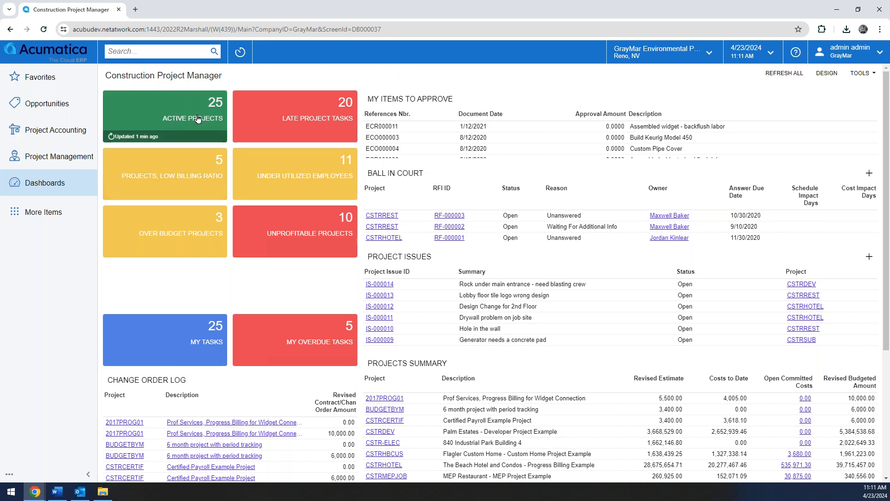
Open the Active Projects details and move the Original Budgeted Amount and Hist. Actual Amount columns ahead of Budget Less Actual (base)
click(176, 110)
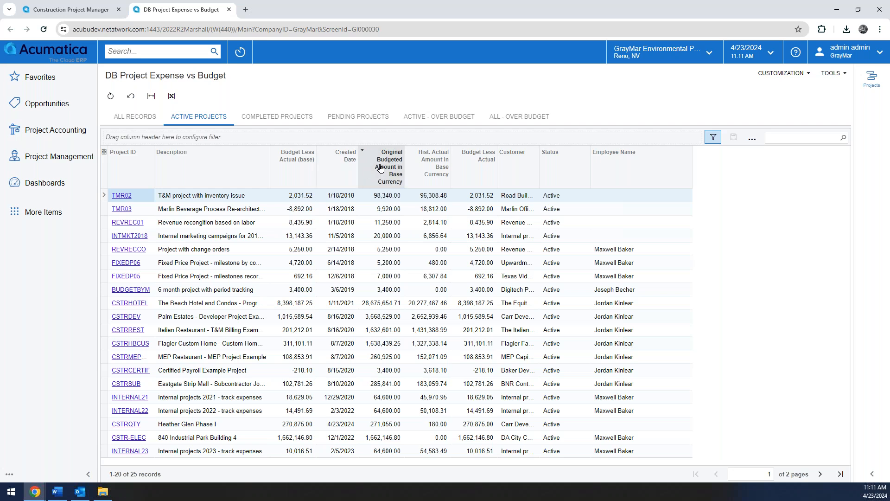
drag(388, 167, 253, 167)
drag(416, 166, 336, 172)
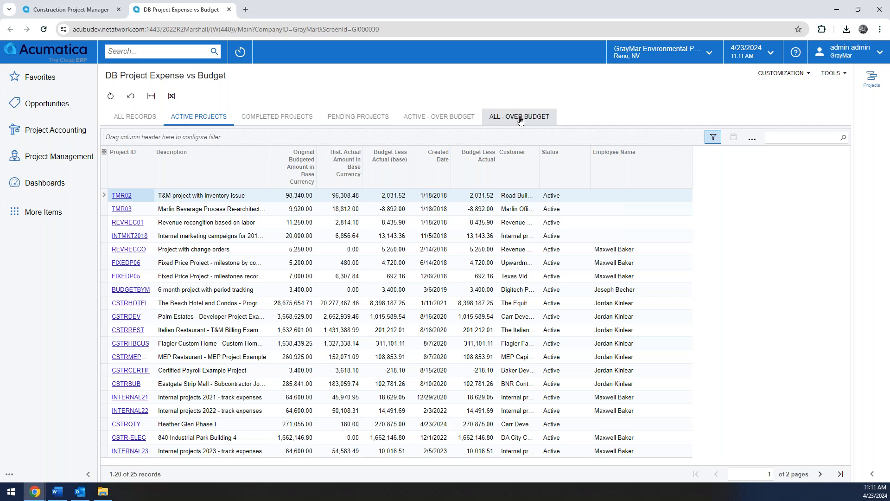
Show all project records and view the tasks of FIXEDP01, INTERNAL18, FIXEDP03 and INTERNAL16 in the Projects side panel before closing it
click(128, 121)
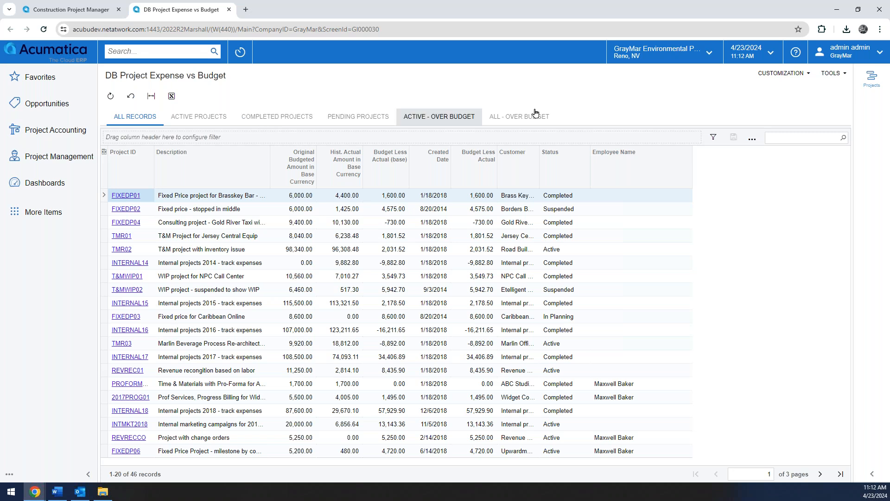
click(870, 82)
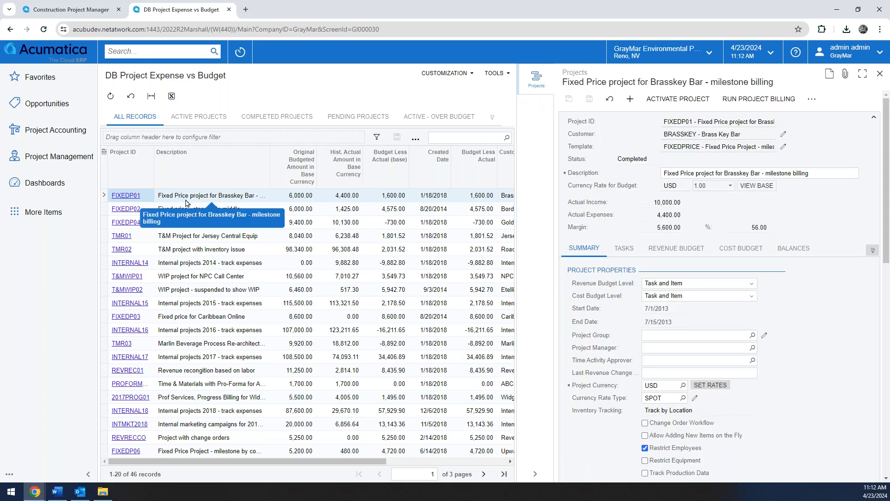
click(624, 249)
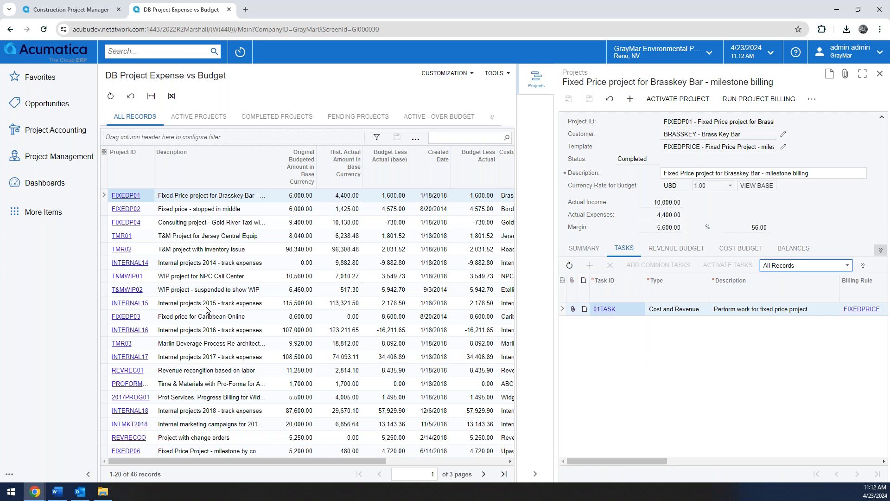
click(201, 413)
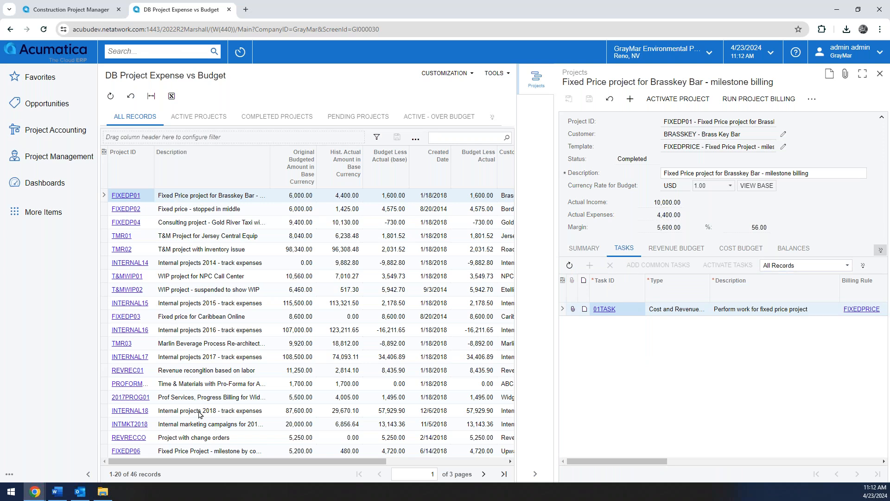
click(227, 317)
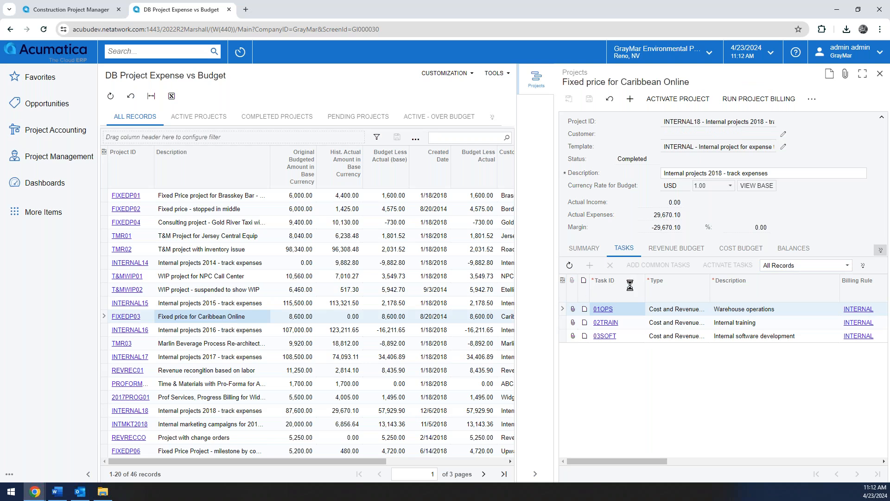
click(230, 333)
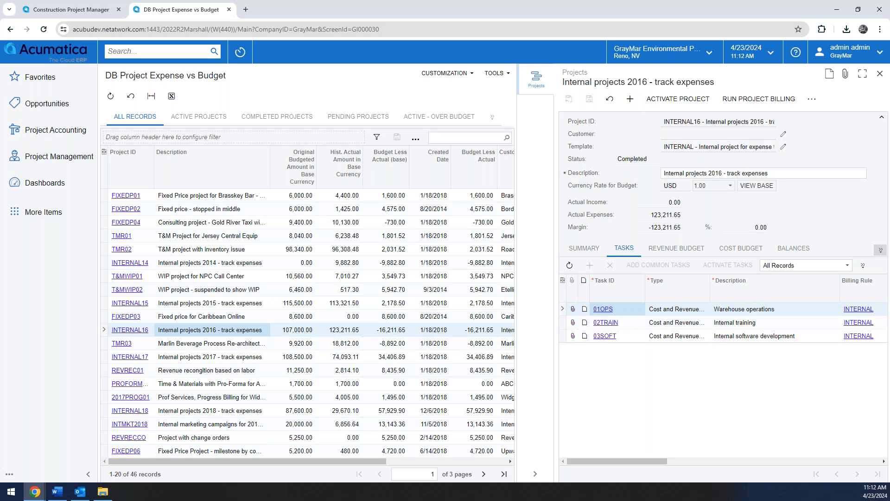
click(537, 474)
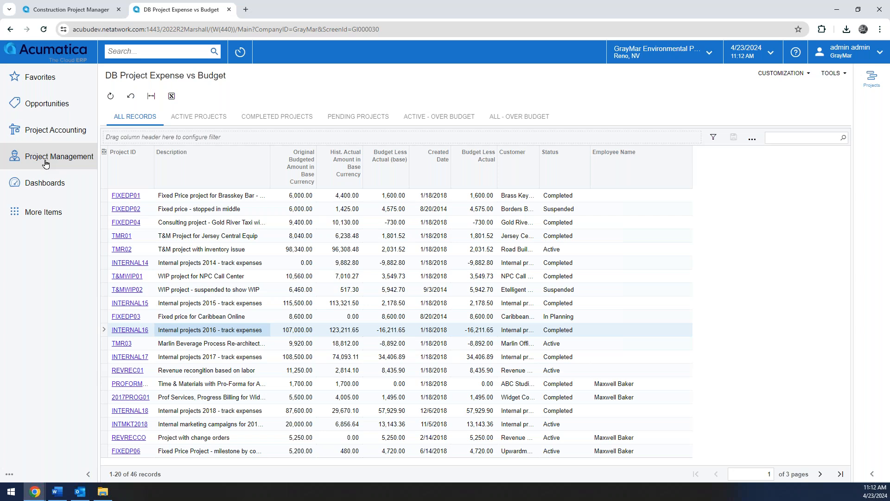
Look through the full set of available workspaces and return to the Construction Project Manager home dashboard
click(37, 213)
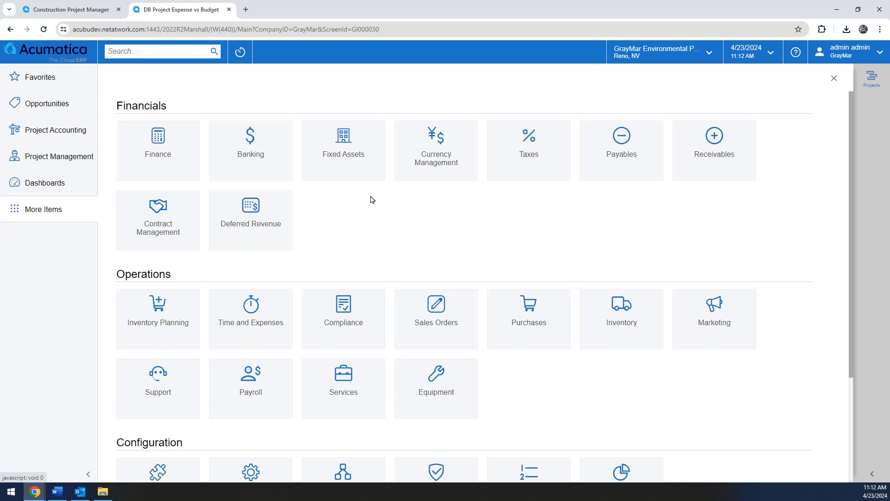
scroll(370, 199, down, 3)
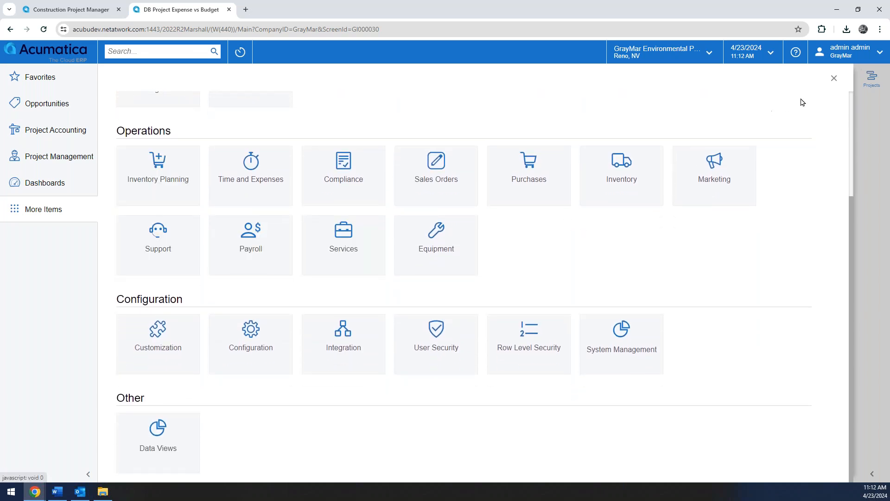
click(835, 80)
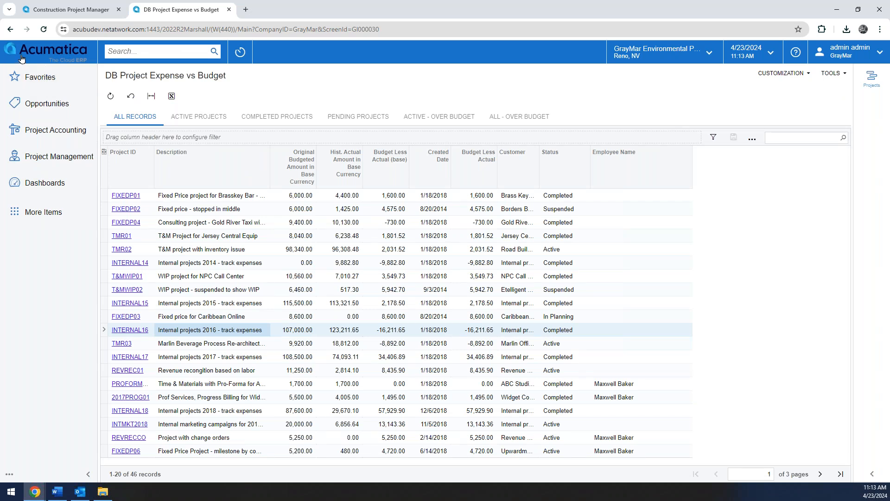
click(58, 56)
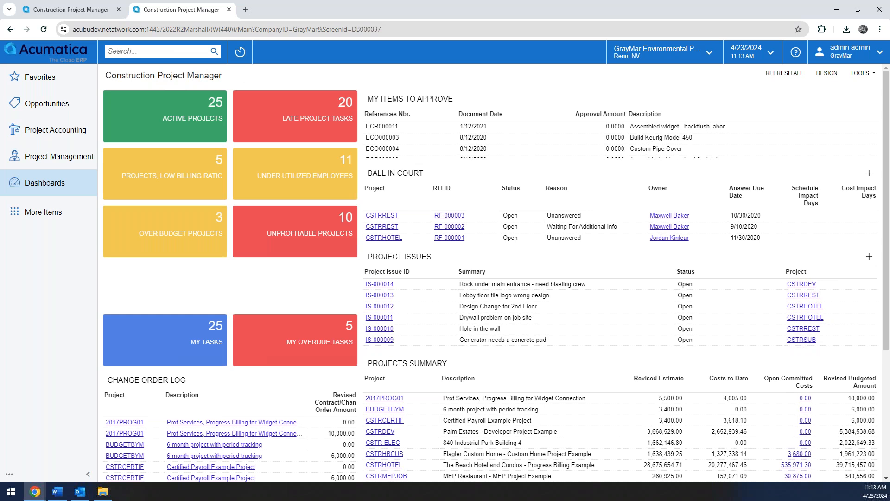
Search the system for "project" and review the matching menu items, transactions and profiles, and help topics
click(123, 52)
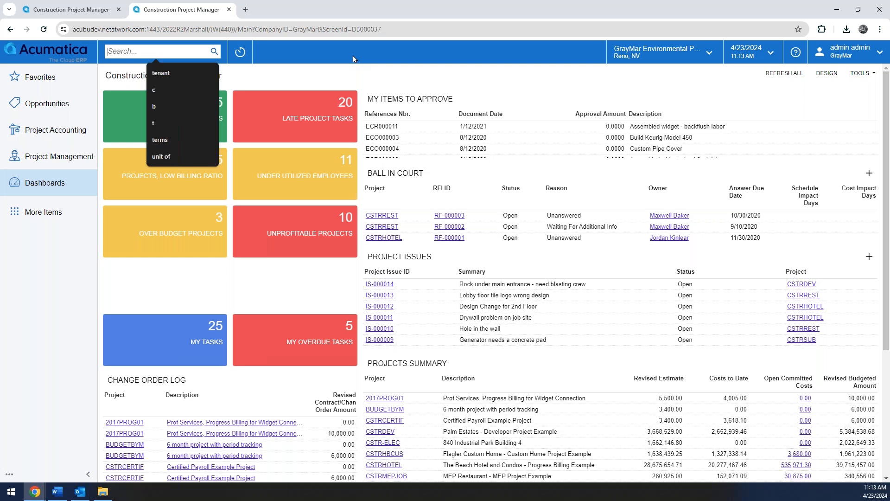
text(project)
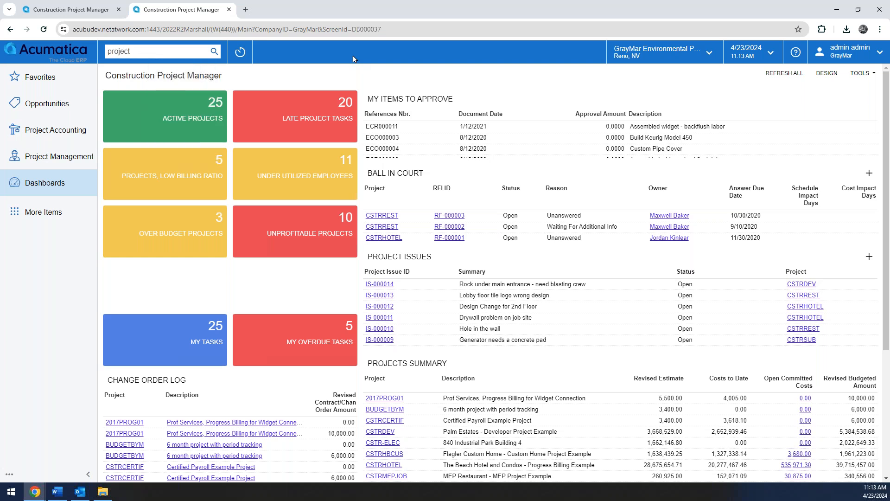
key(Return)
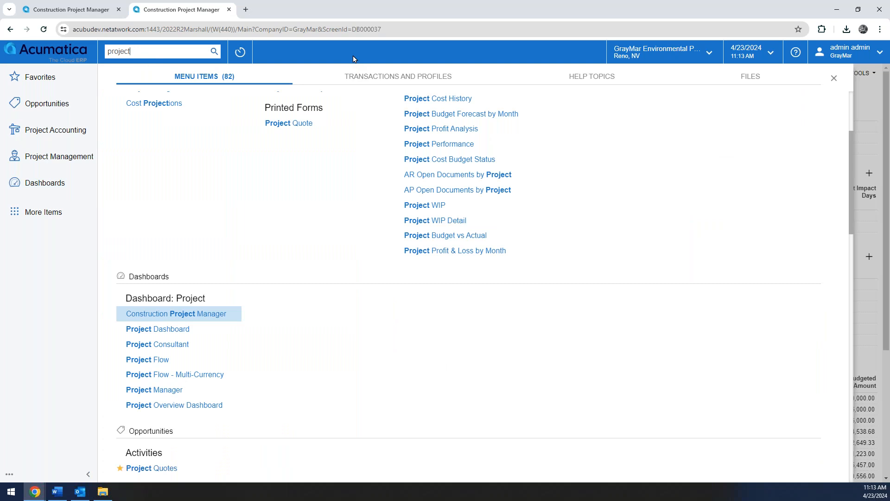
scroll(291, 138, up, 1)
scroll(290, 139, up, 3)
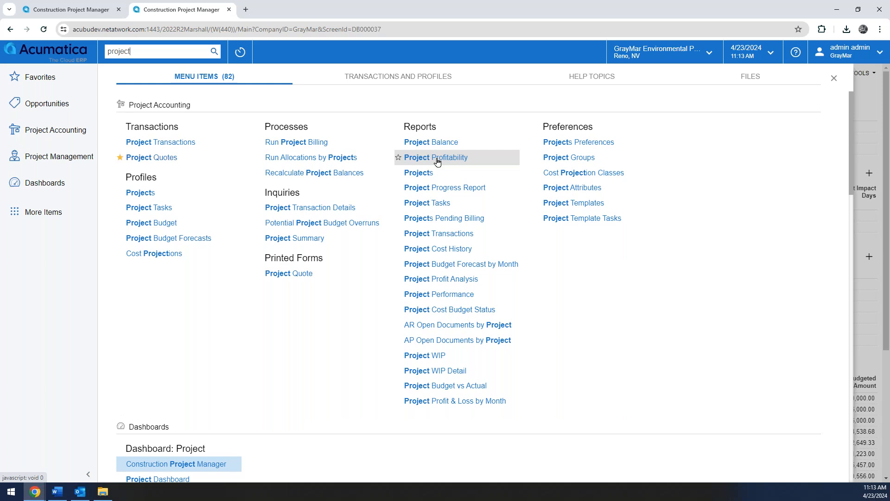
click(359, 79)
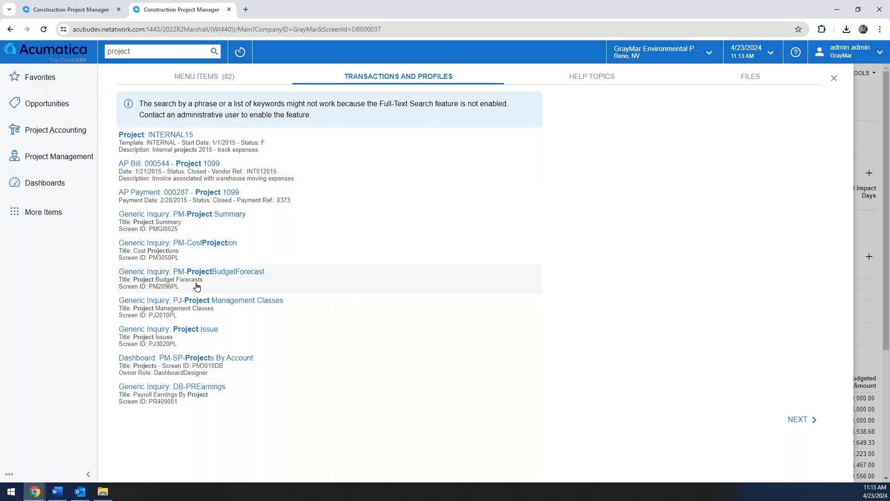
click(592, 76)
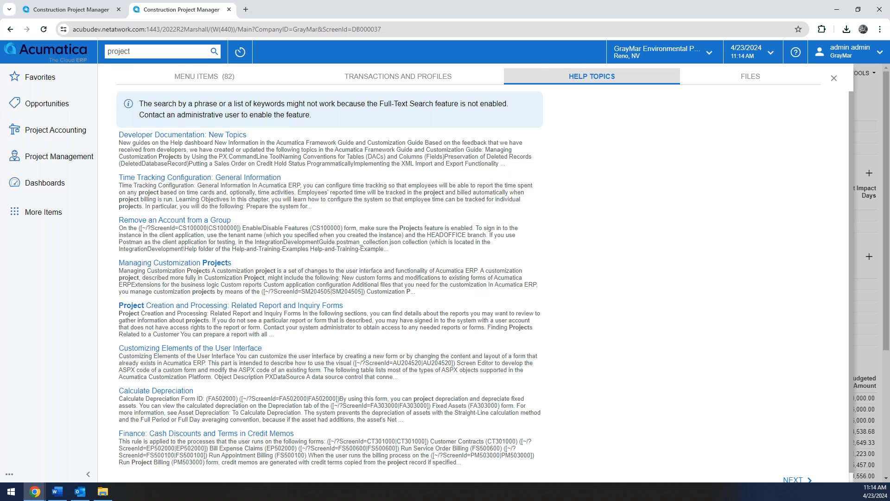
Close the search results and display the context help topics for the current dashboard
key(Escape)
click(796, 52)
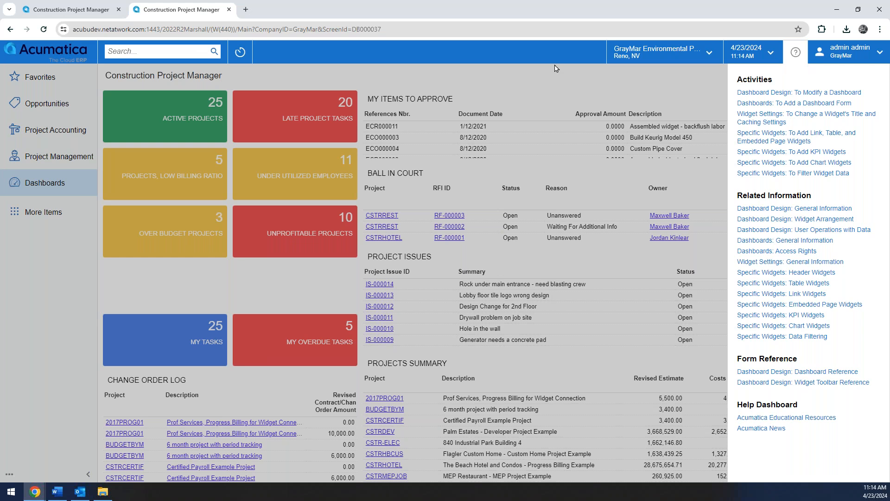
Leave the help, search again for "project", and review the matching files before closing the results
click(142, 51)
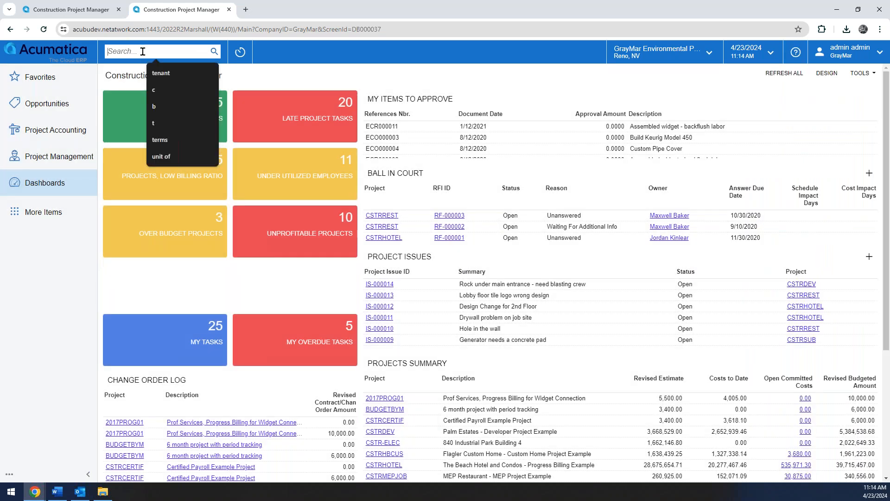
text(project)
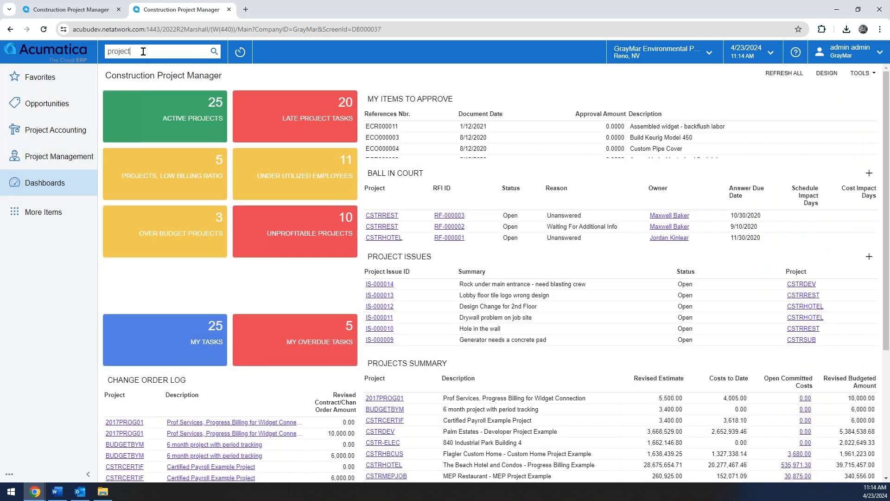
key(Return)
click(750, 76)
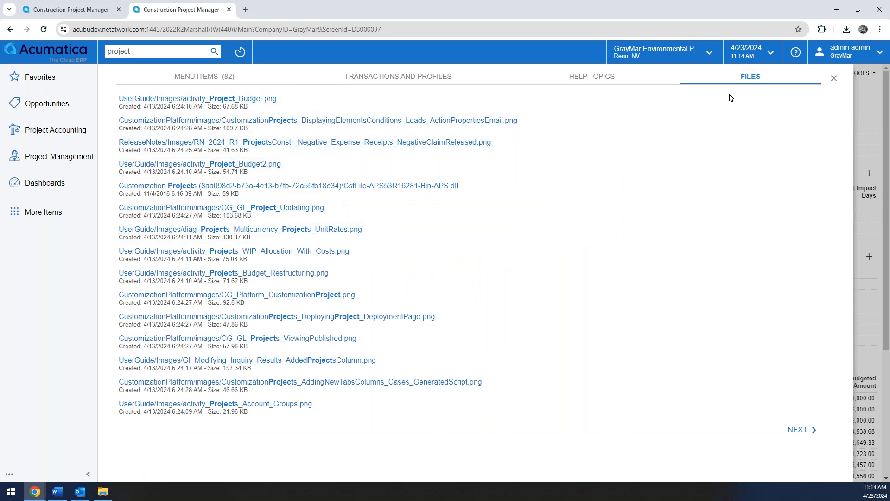
click(834, 80)
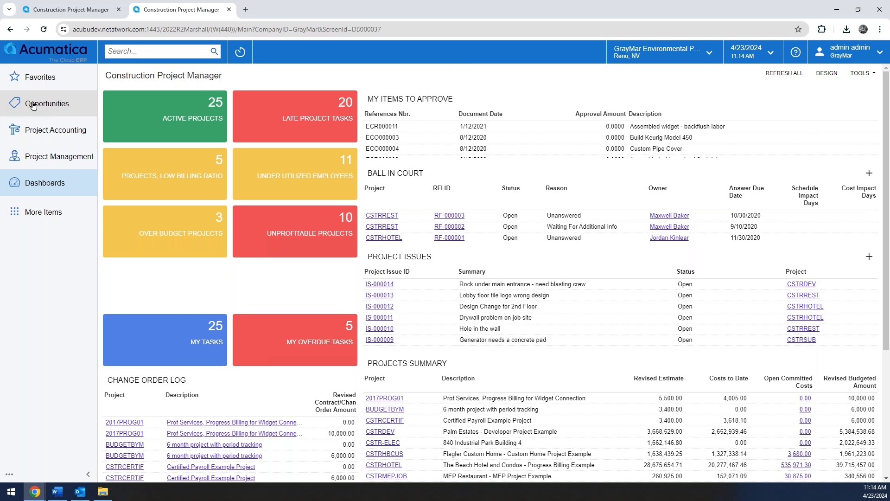
Display the Salesperson dashboard and review the open opportunities behind its My Opportunities widget
click(31, 185)
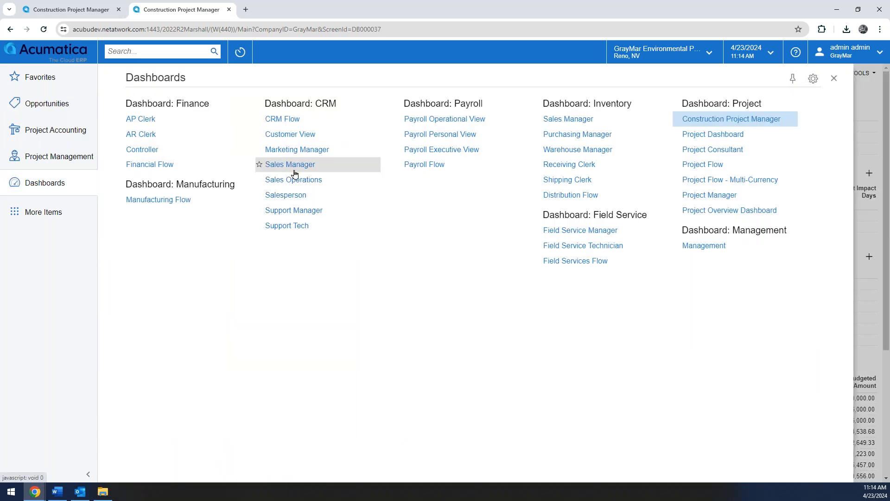
click(296, 197)
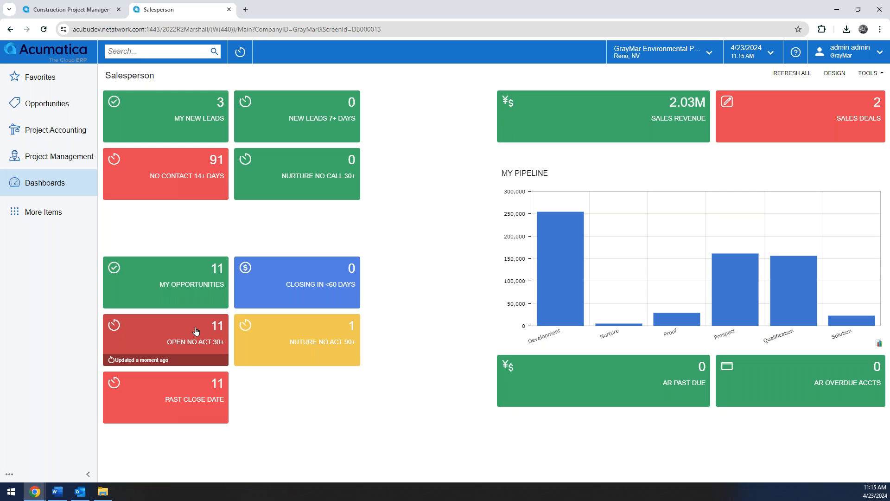
click(166, 277)
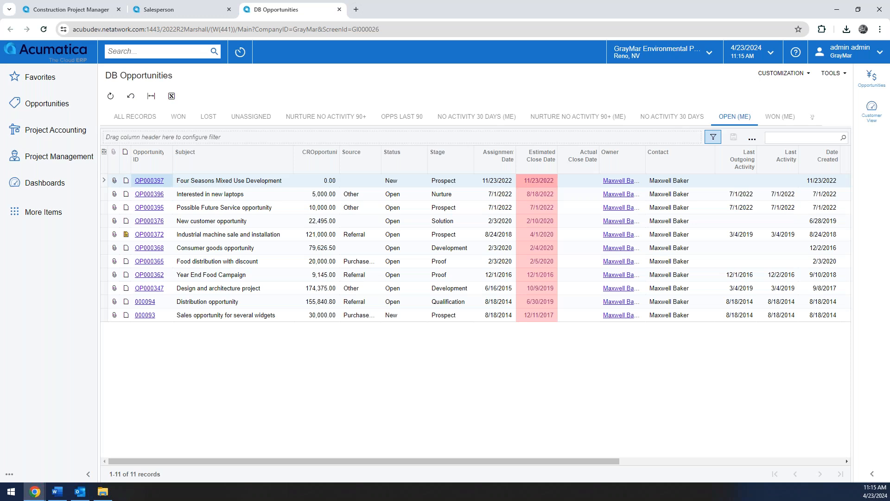
click(213, 182)
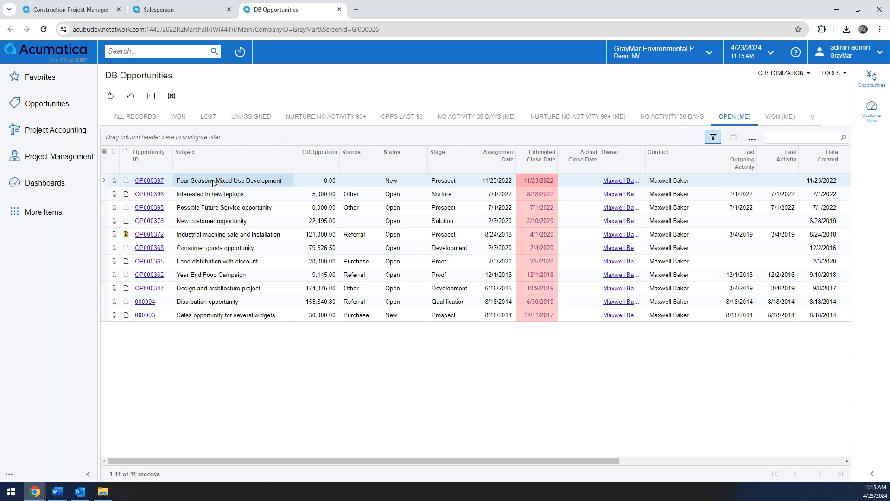
click(206, 195)
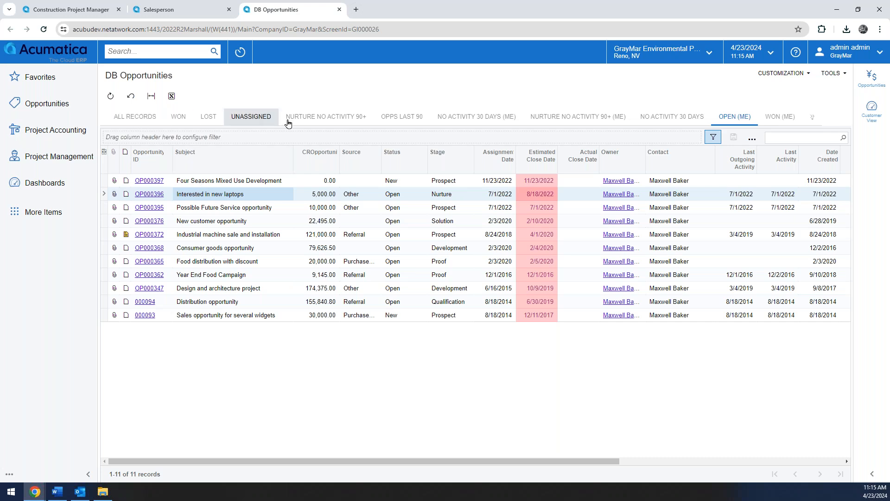
Review all opportunity records, including the Won status and missing owner highlights, and return to the Open (Me) filter
click(137, 118)
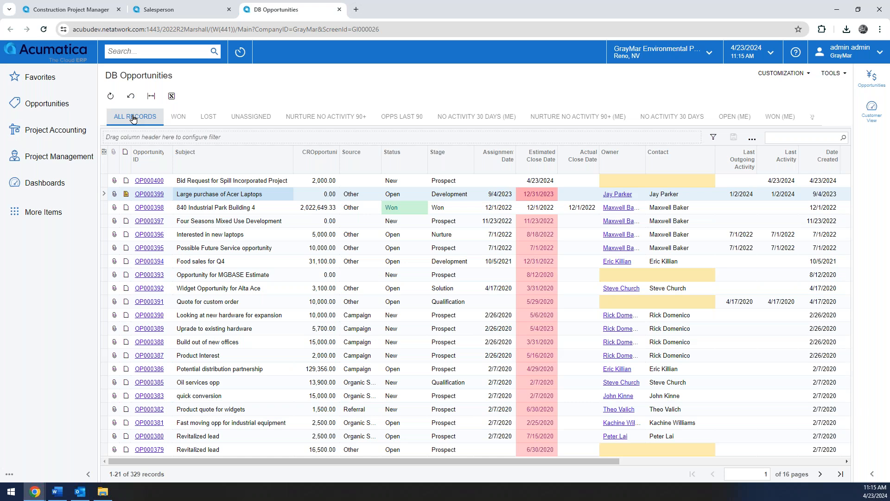
click(235, 209)
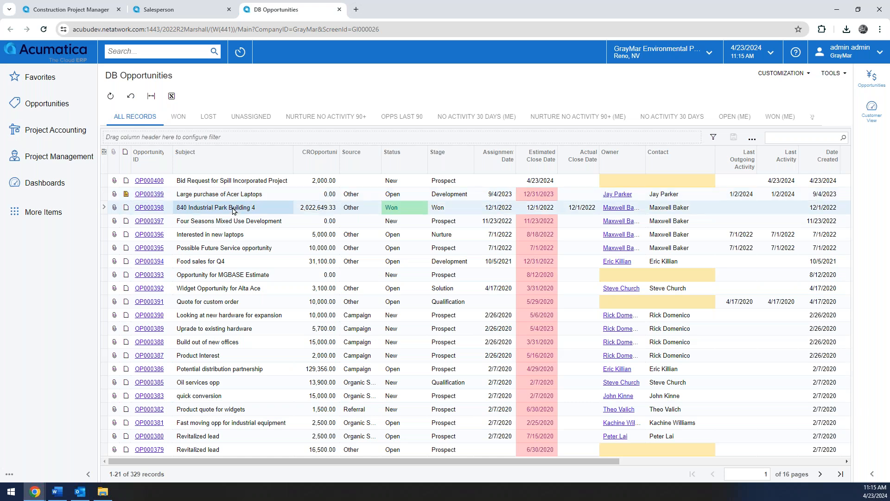
click(393, 209)
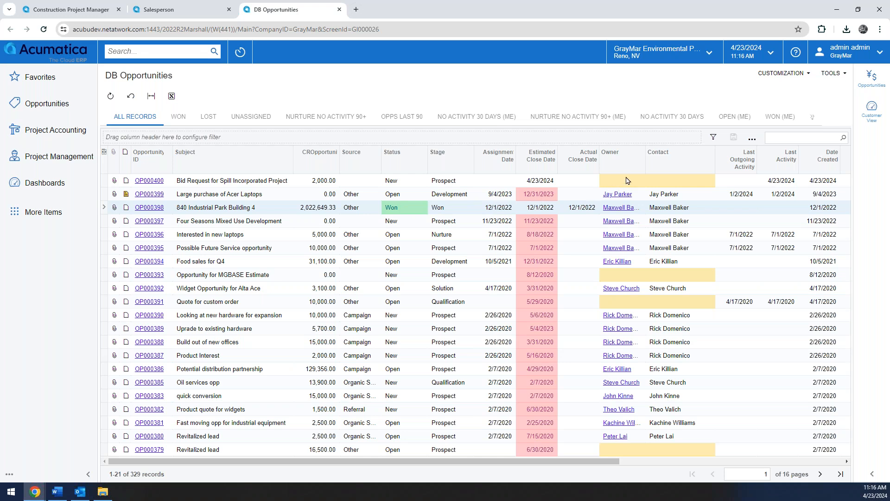
click(660, 182)
click(402, 209)
click(735, 117)
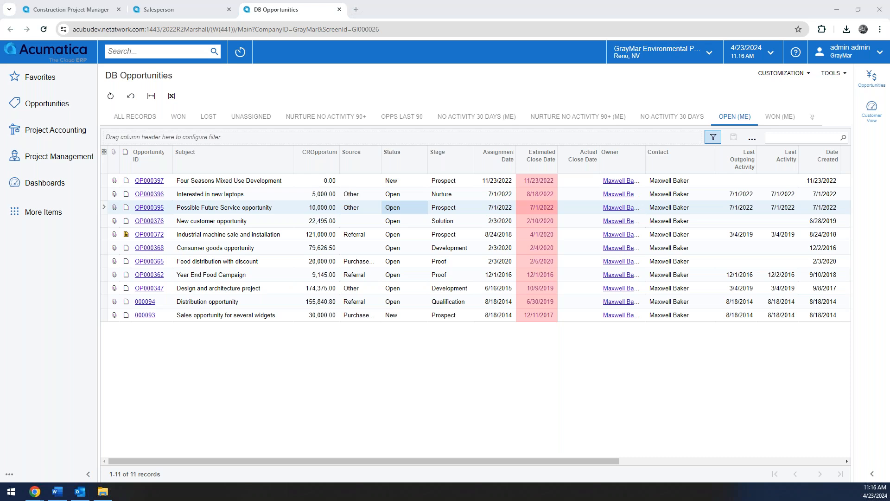
Switch to Outlook and create a Prospect-stage opportunity for 2,000.00 USD from the Spill Incorporated bid request email
key(alt+Tab)
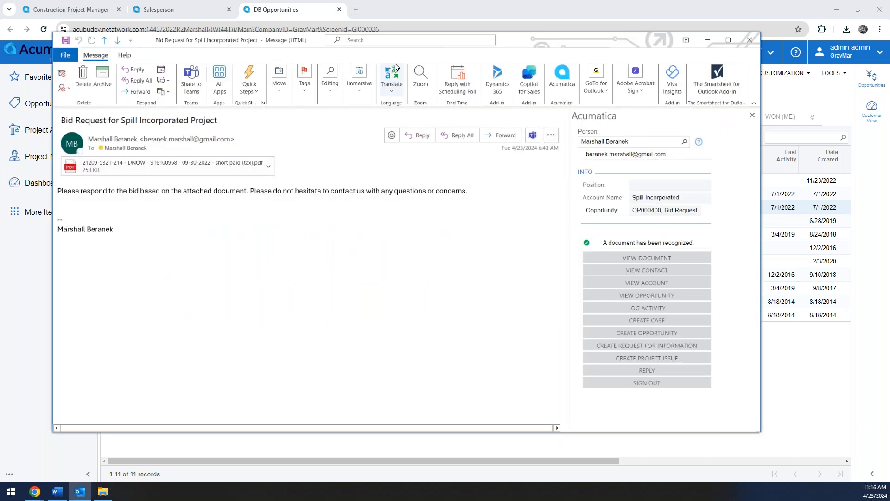
drag(541, 42, 552, 45)
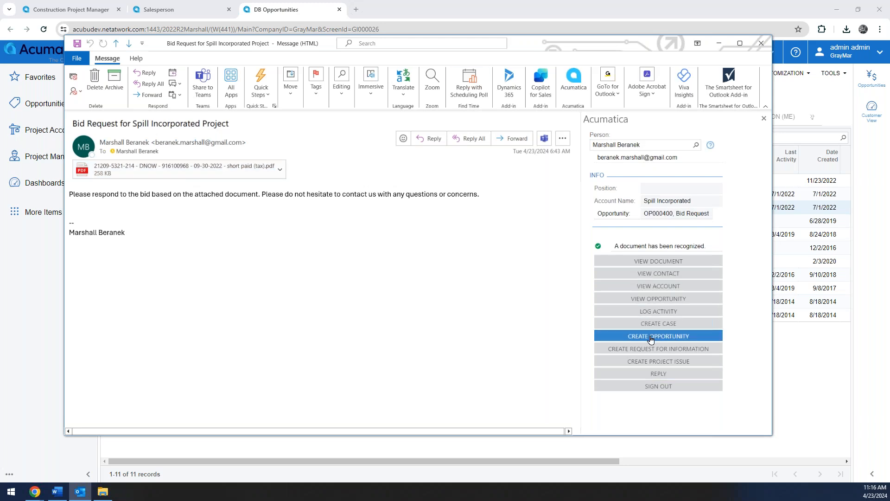
click(670, 337)
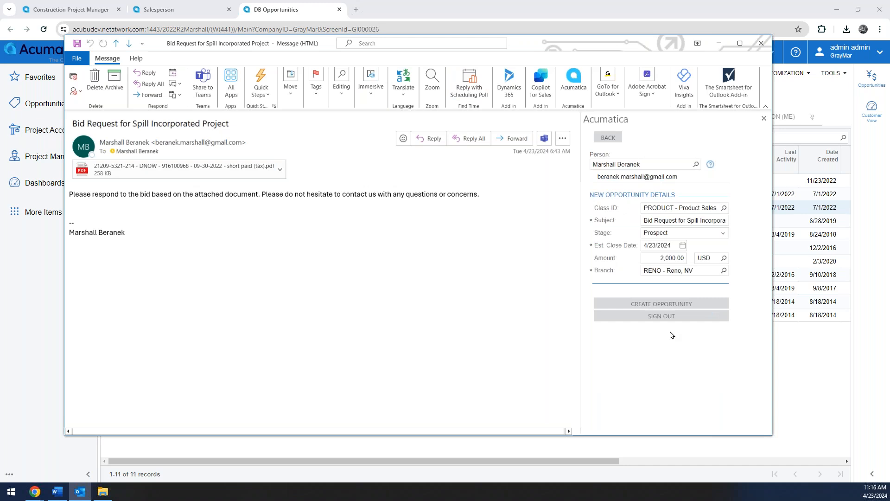
click(655, 257)
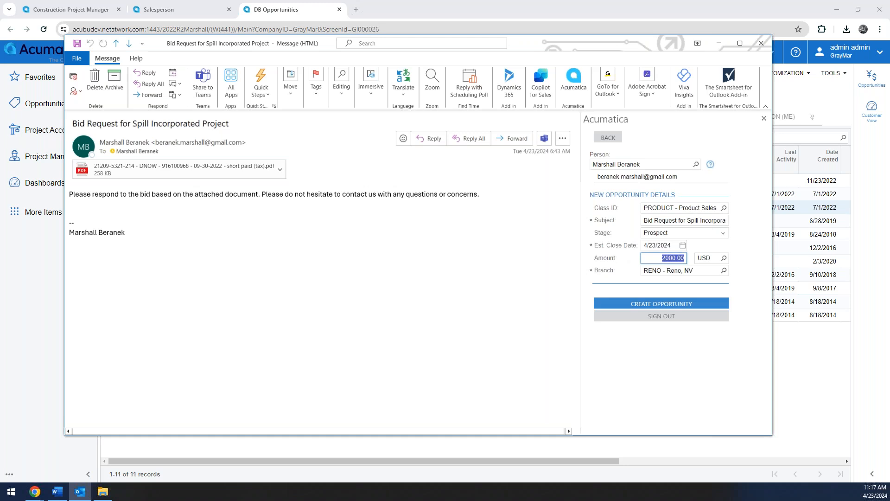
click(673, 304)
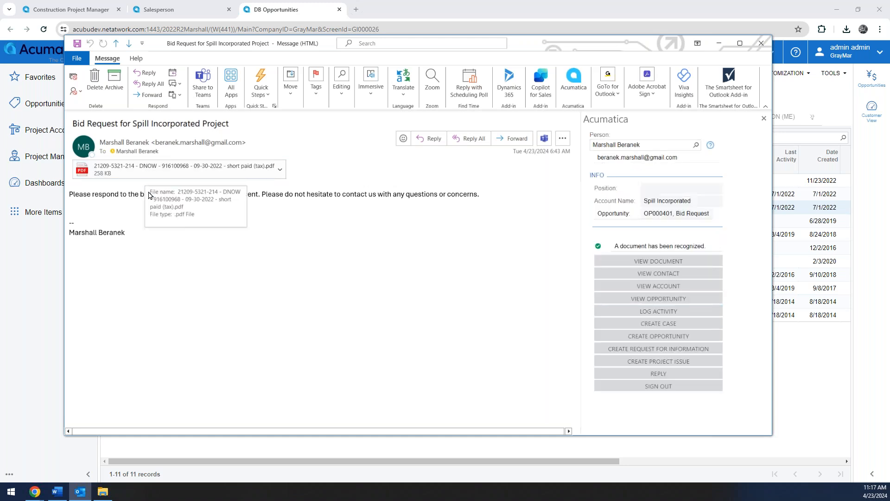
drag(121, 195, 145, 230)
click(145, 230)
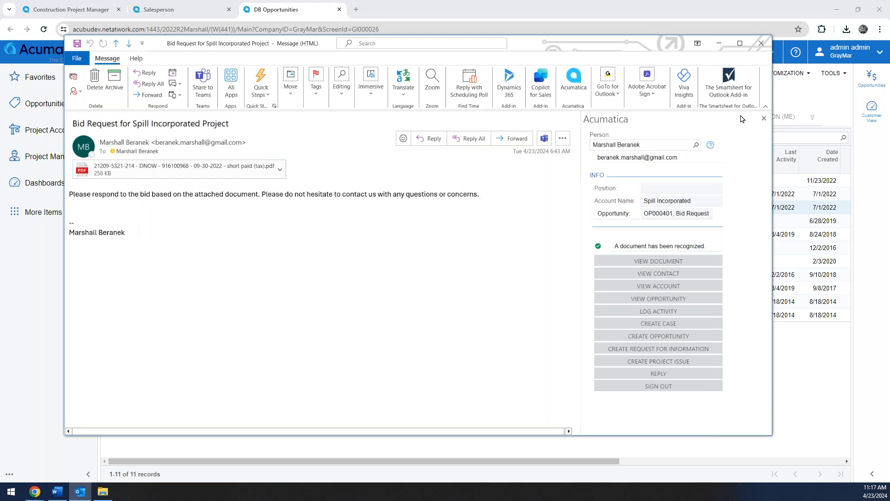
Return to the DB Opportunities inquiry, refresh it, and examine the new Spill Incorporated bid request among all records
click(807, 101)
click(110, 96)
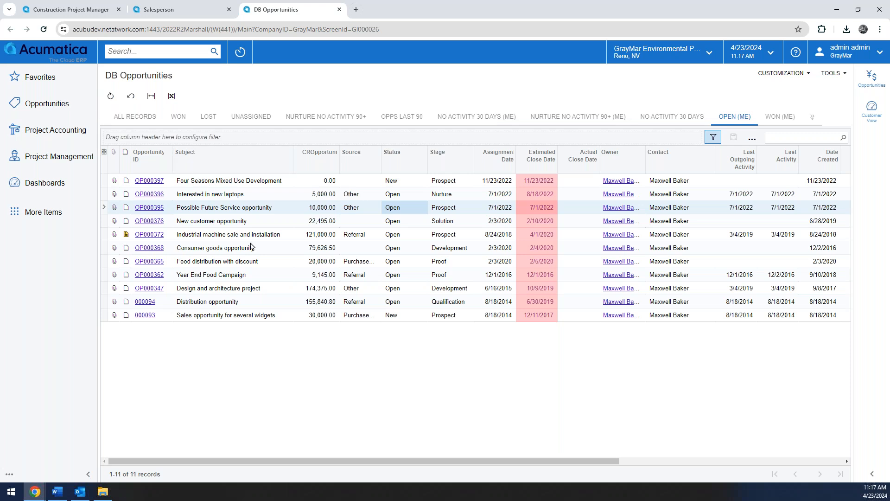
click(139, 117)
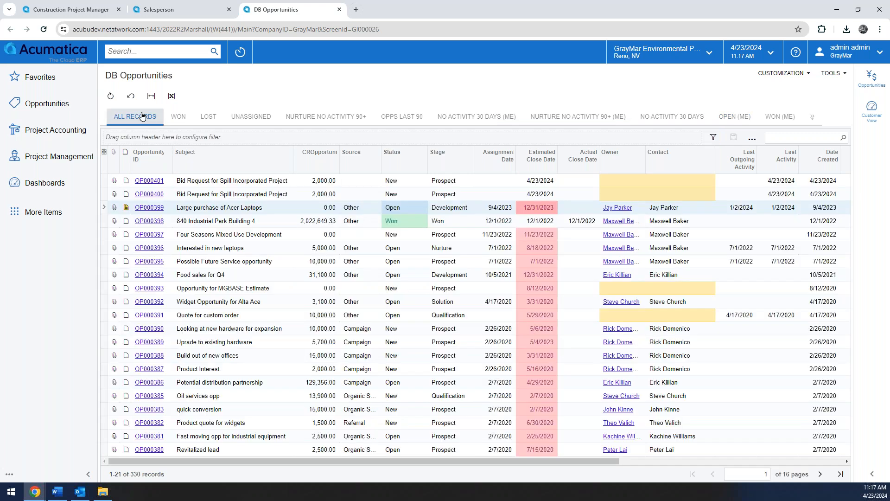
click(302, 184)
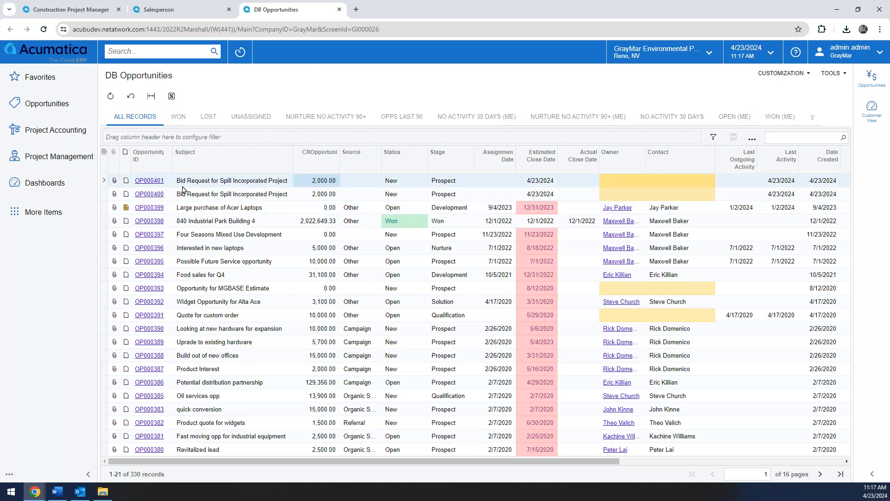
click(633, 183)
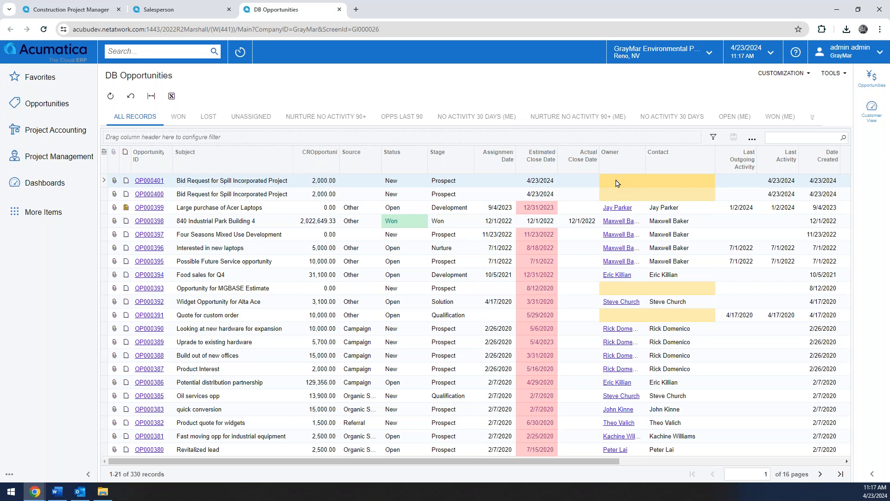
Recheck the bid request email in Outlook and return to the newest bid request in the DB Opportunities list
click(80, 492)
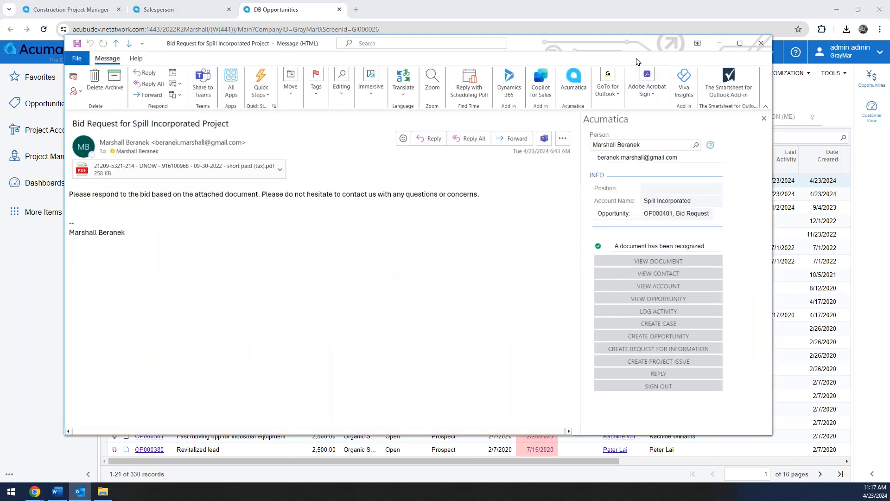
click(719, 44)
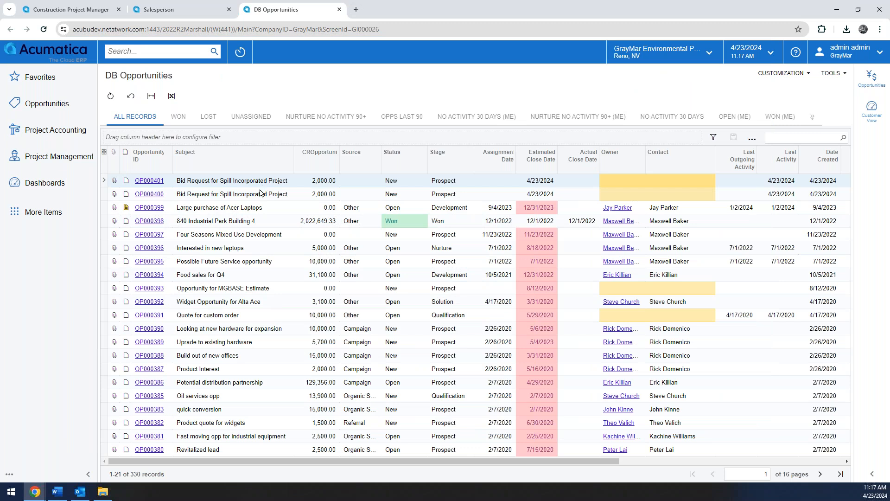
click(235, 184)
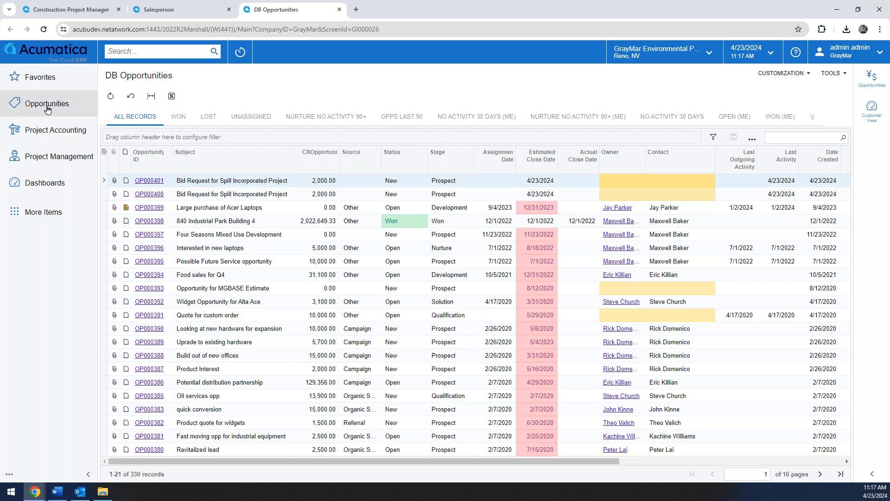
Look through the full Opportunities workspace and close it
click(30, 105)
click(459, 211)
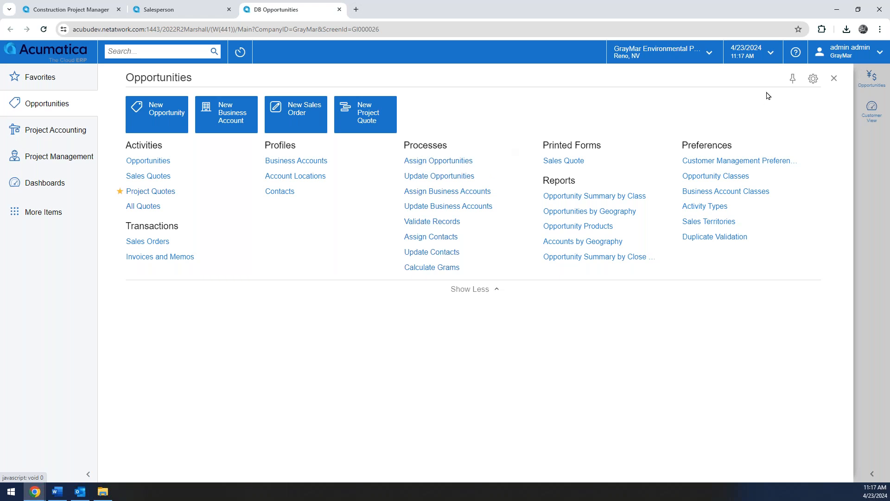
click(834, 78)
Open the newest Spill Incorporated bid request in an enlarged window and view the PDF attached to its email activity
click(147, 182)
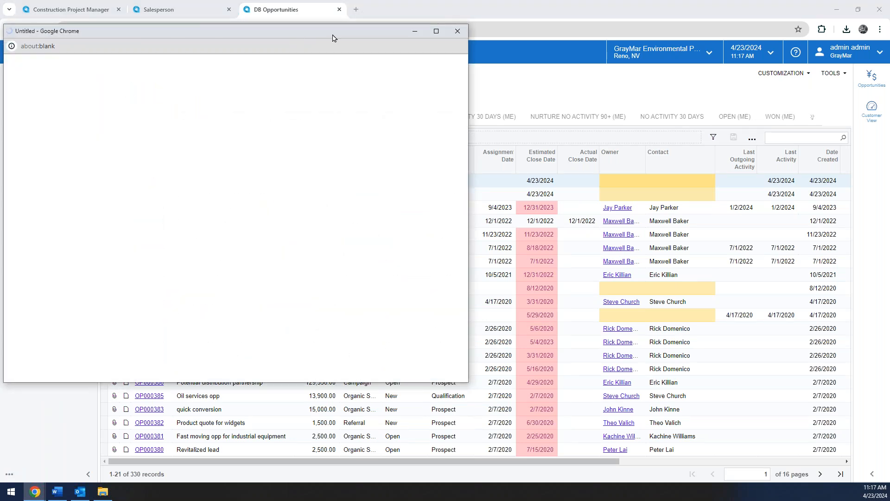
double_click(373, 31)
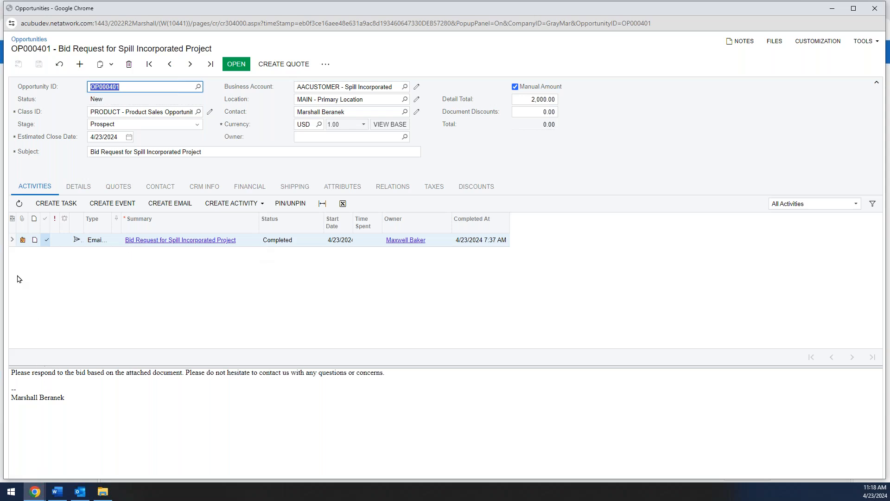
click(23, 240)
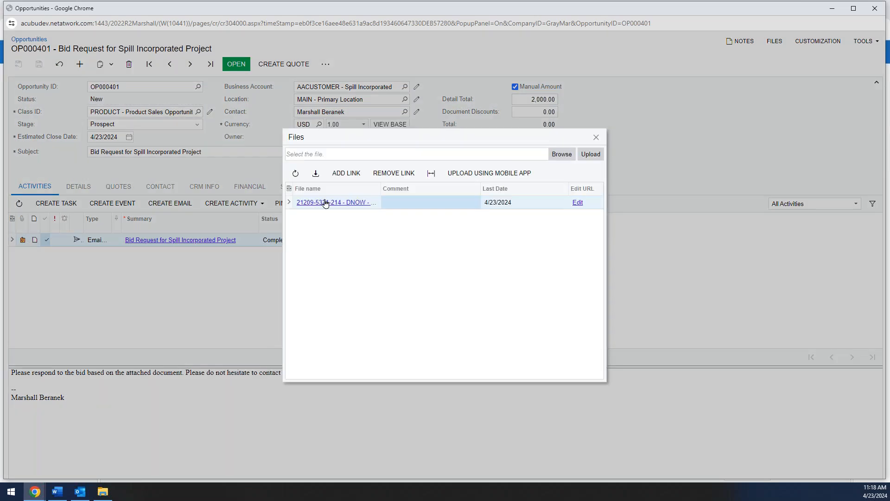
click(327, 202)
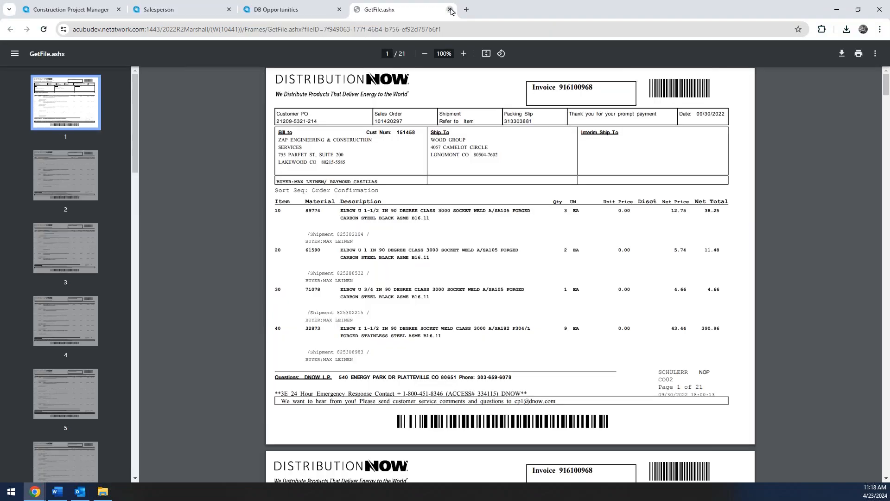
click(450, 9)
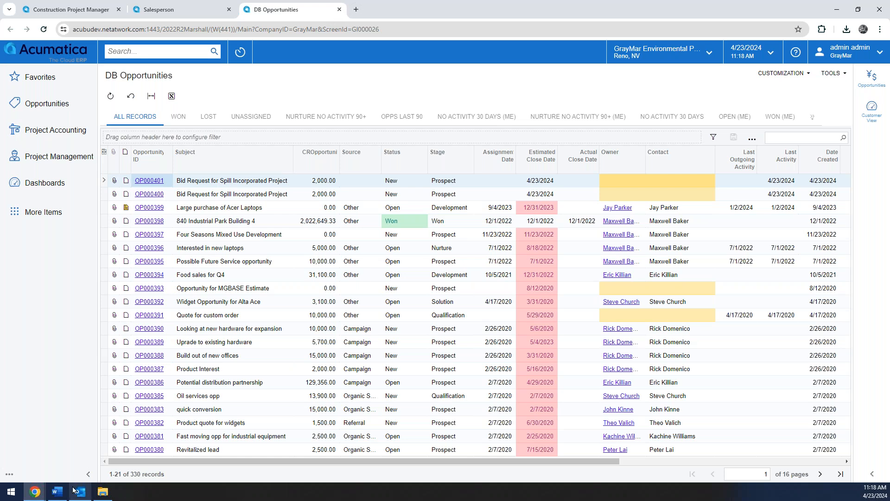
Leave the invoice window, reopen the newest Spill Incorporated bid request in an enlarged window, and display its quotes
mouse_move(36, 492)
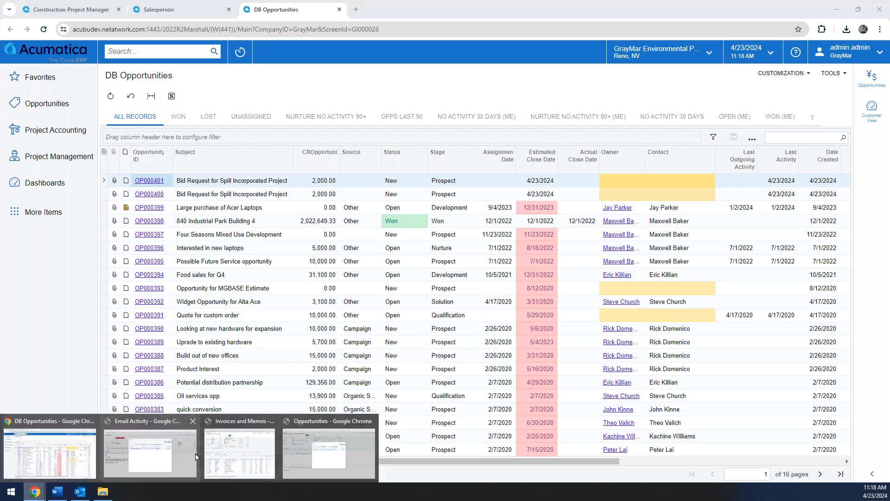
click(228, 457)
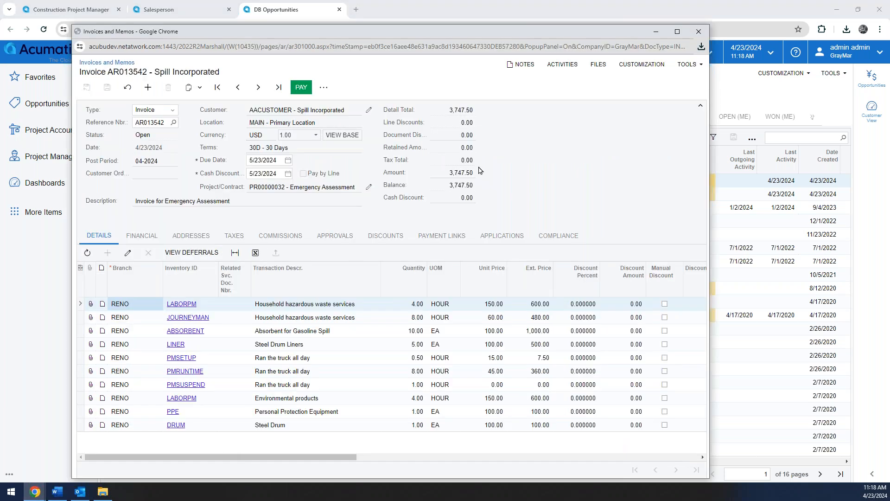
click(708, 28)
click(157, 181)
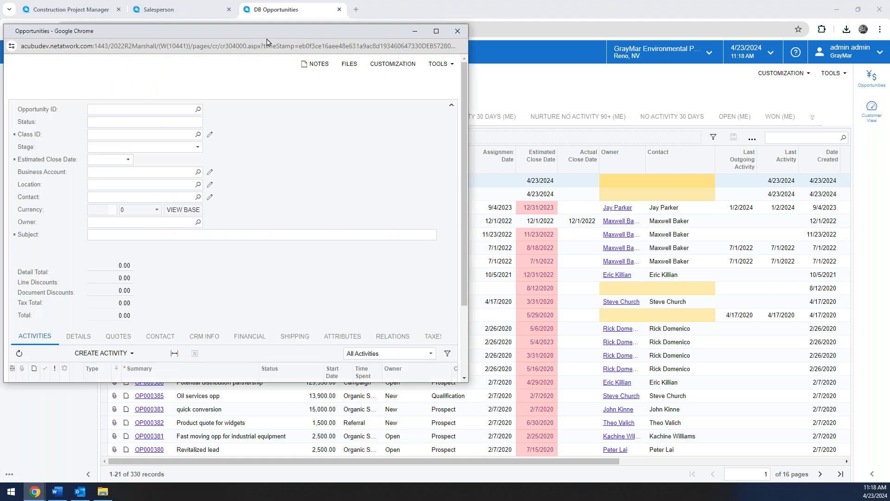
double_click(266, 33)
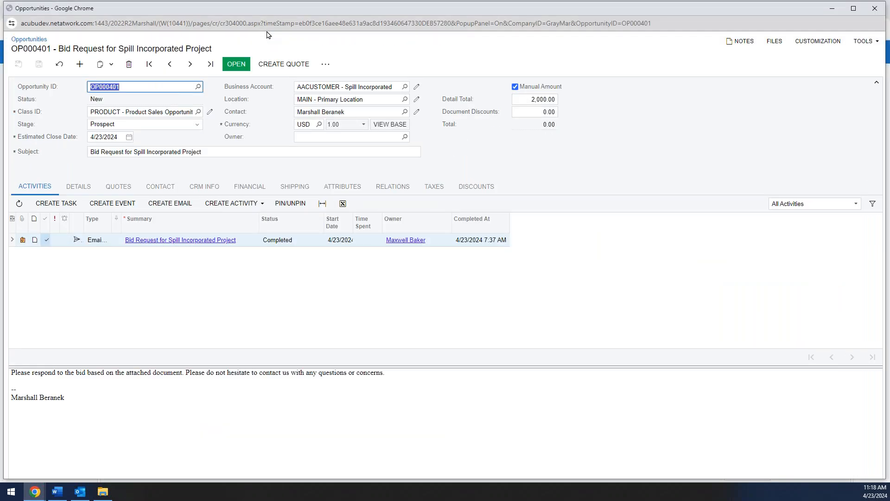
click(116, 187)
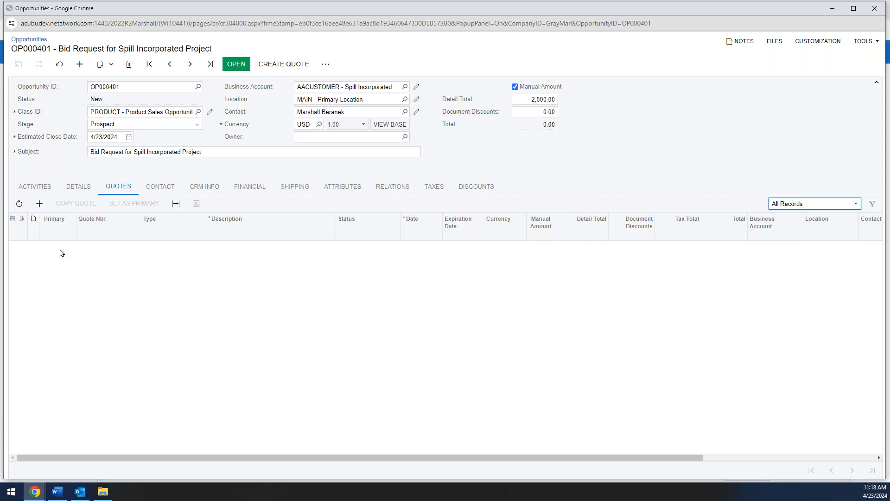
drag(23, 51, 103, 50)
click(103, 50)
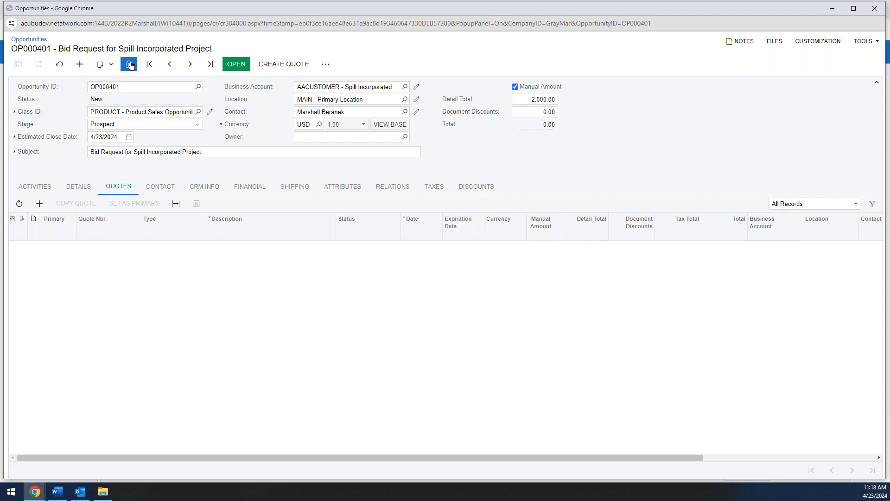
Open the Spill Incorporated bid request opportunity with the reason Qualified and the stage Solution
click(235, 63)
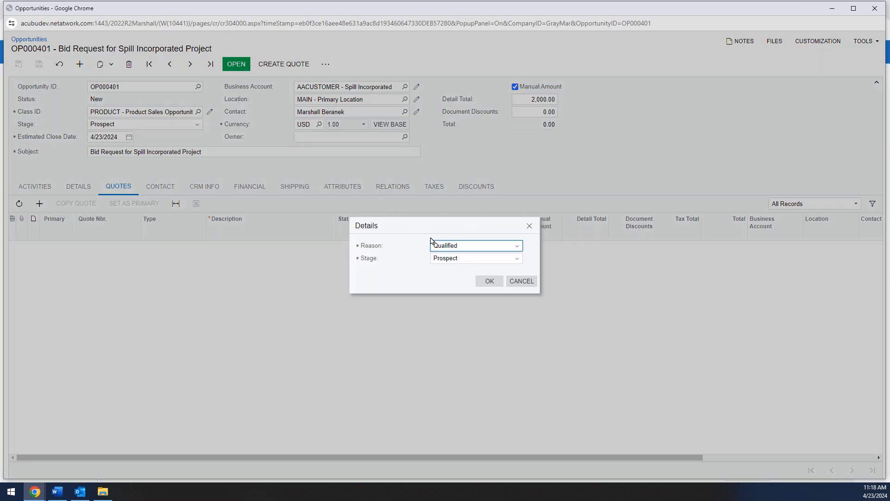
click(465, 261)
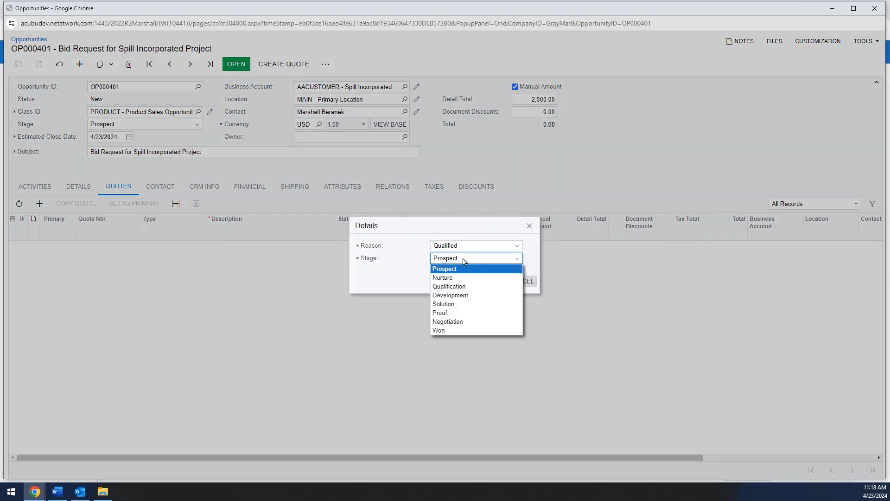
click(462, 304)
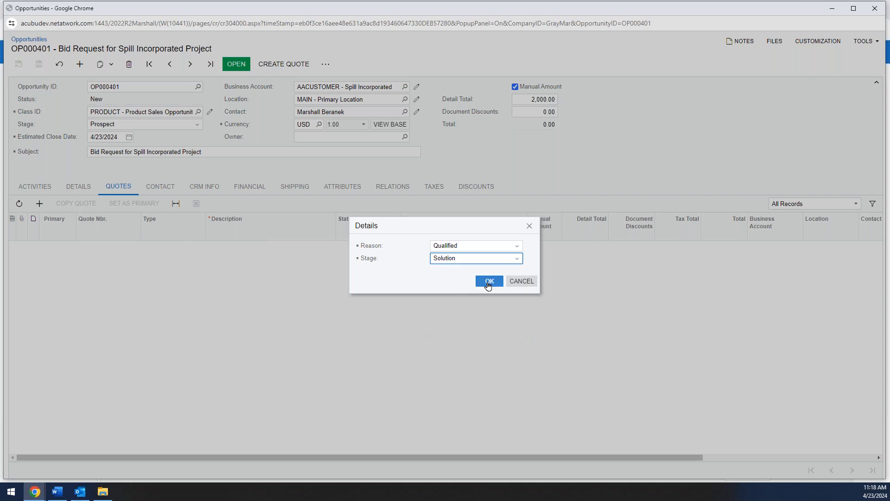
key(Return)
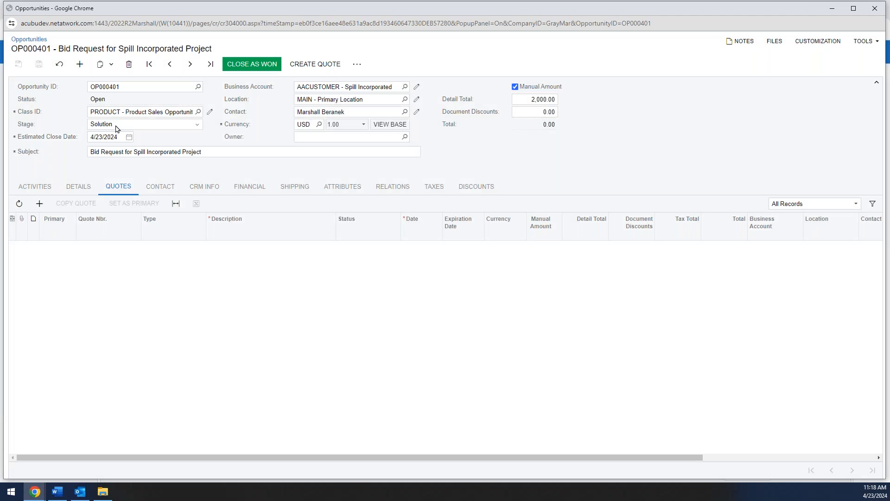
Create a project quote from the opportunity and open it for review
click(314, 67)
click(465, 220)
click(461, 238)
click(460, 327)
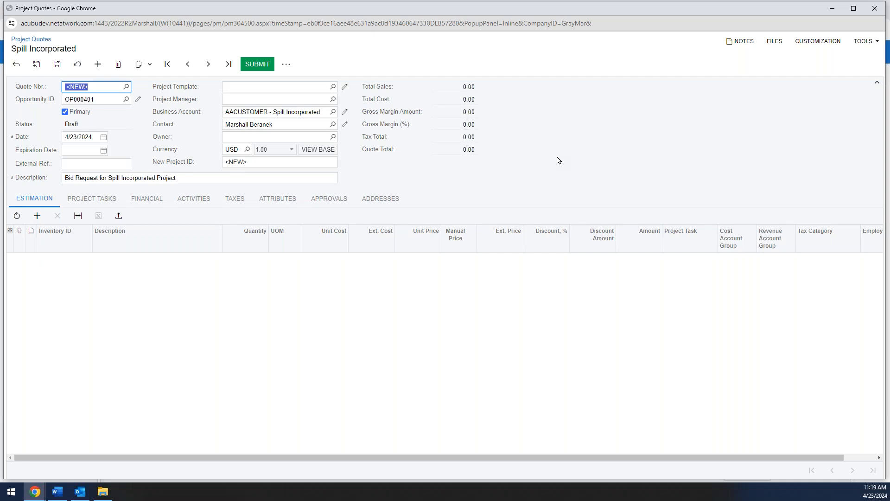
Set the quote's project template to the construction progress billing template CSTRPROGR and display its project tasks
click(334, 86)
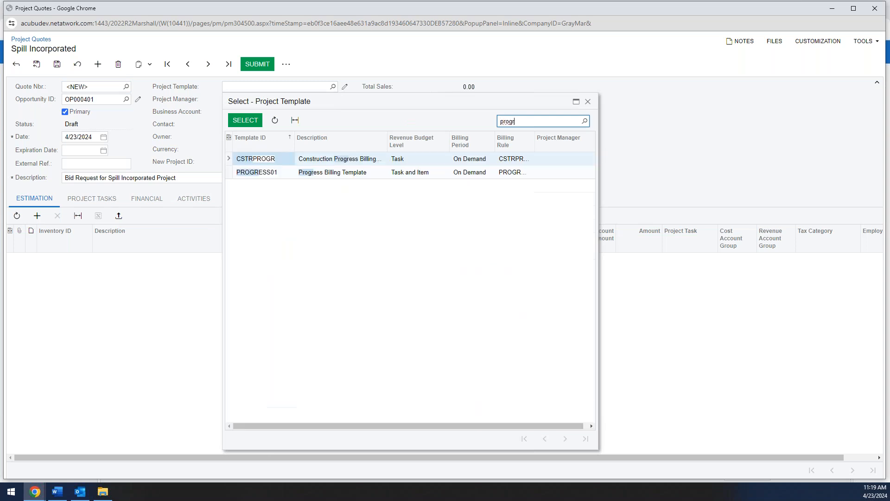
double_click(257, 172)
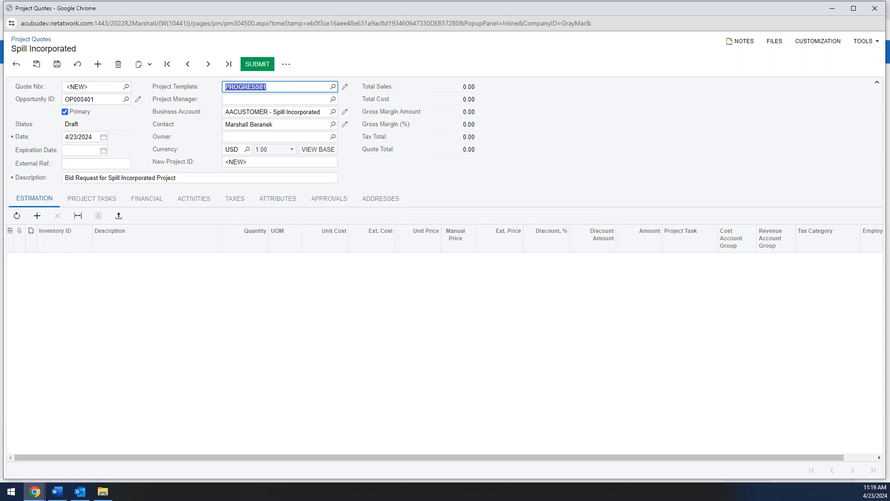
click(333, 87)
double_click(288, 159)
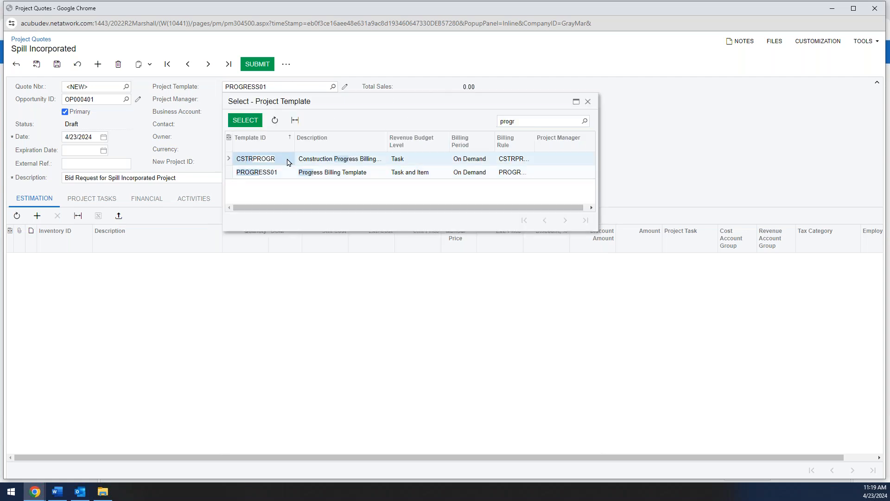
click(92, 199)
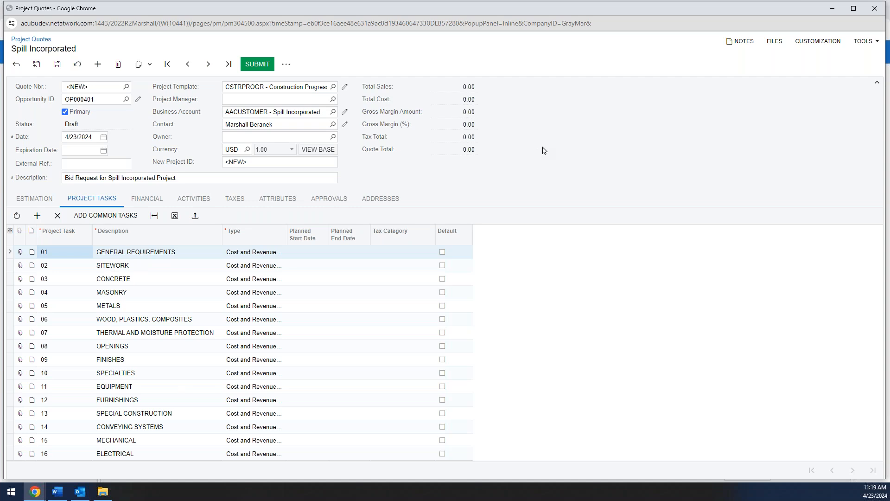
Import the estimate file from Downloads into the quote's estimation lines, using English (United States) culture and Update Existing mode, and save the quote
click(36, 201)
click(38, 216)
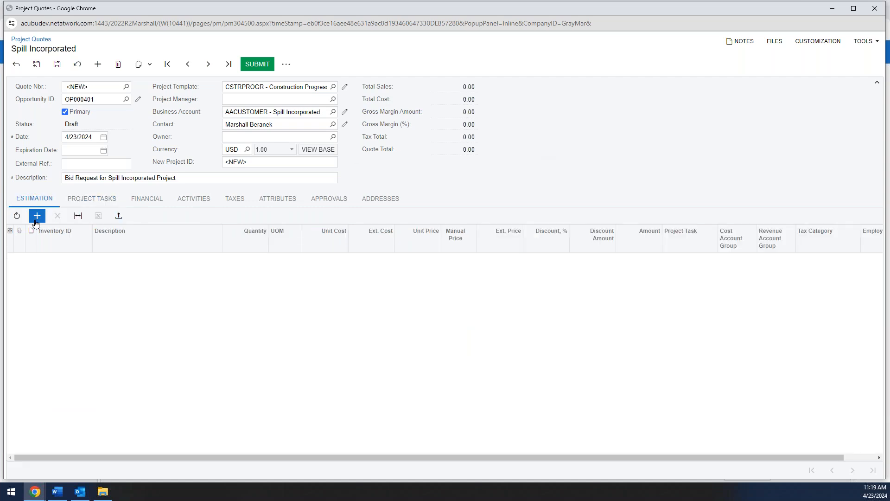
click(118, 215)
click(392, 254)
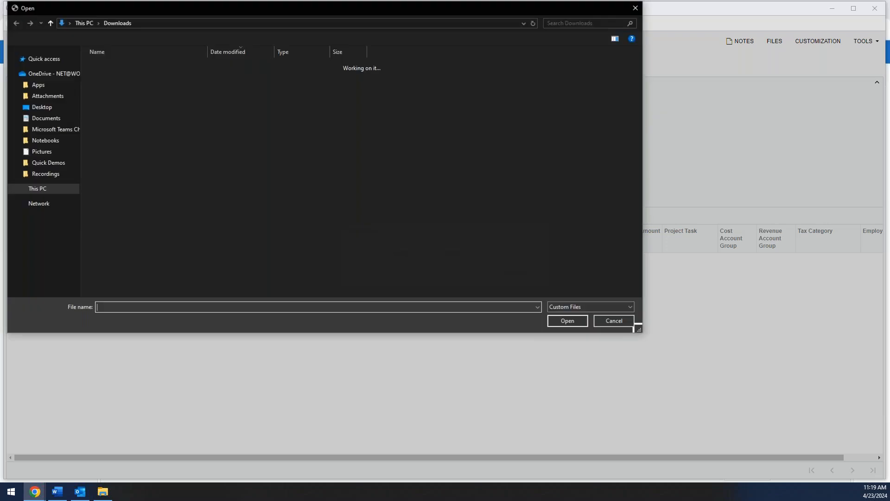
double_click(137, 77)
click(517, 272)
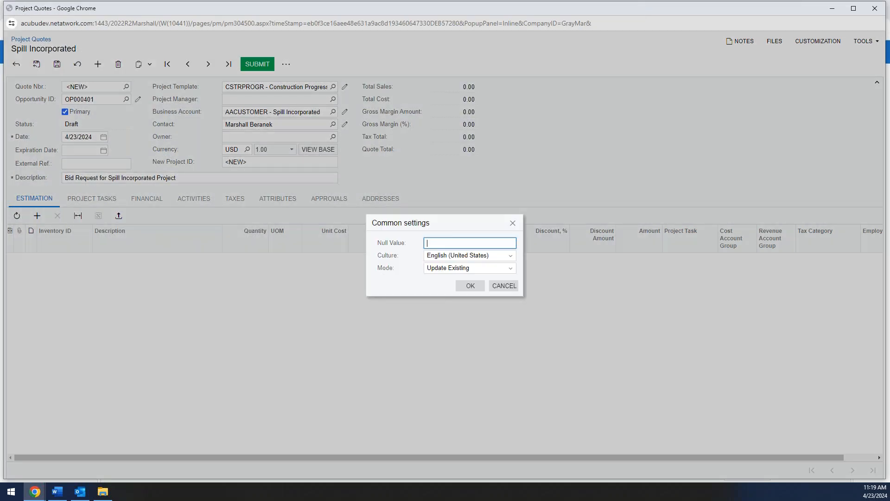
click(469, 285)
click(484, 341)
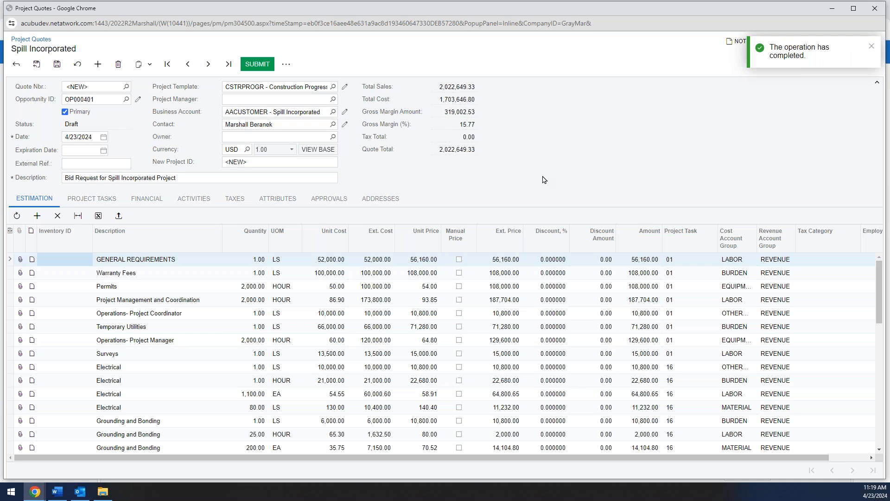
click(57, 64)
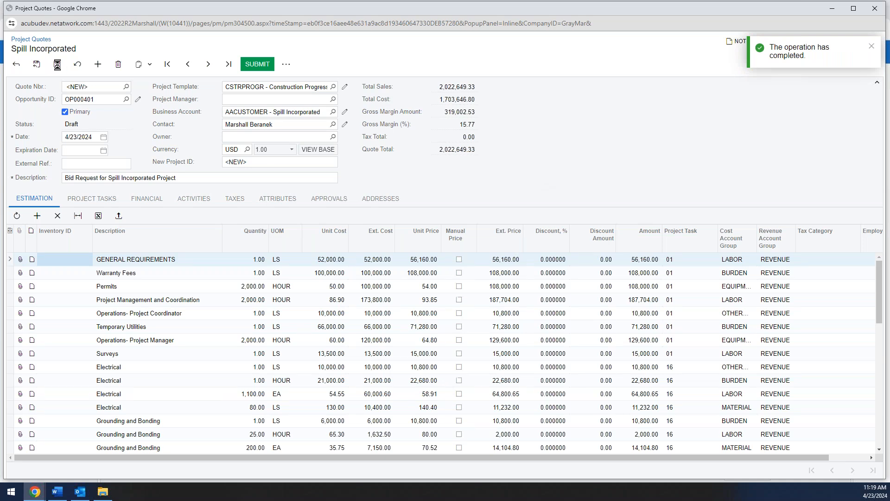
Check the quote's totals and gross margin percentage, and submit the quote for approval
click(452, 86)
click(474, 151)
click(442, 150)
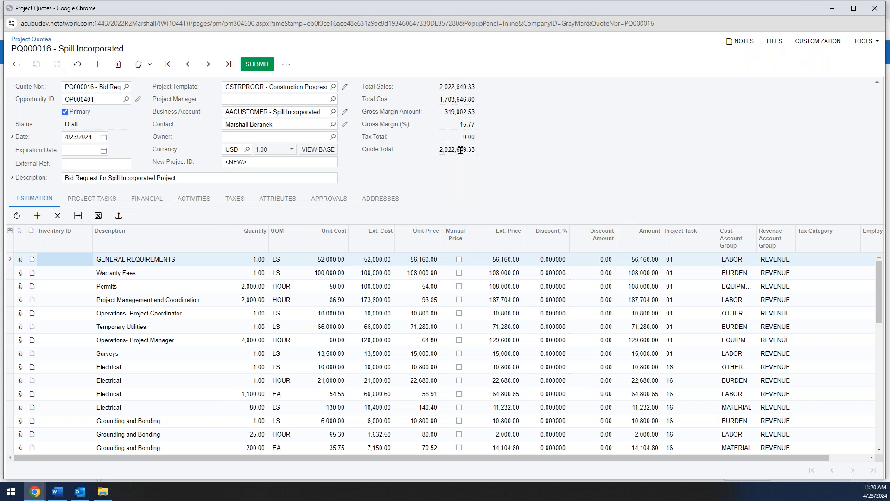
click(473, 123)
click(489, 124)
click(255, 65)
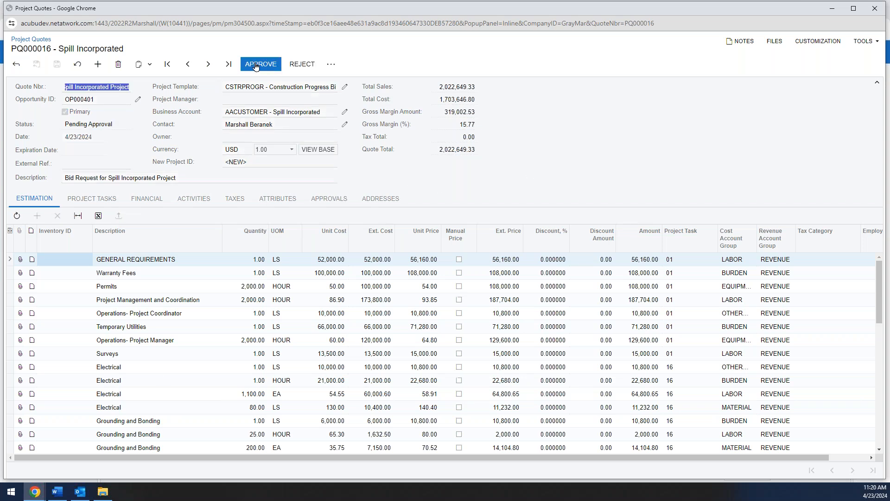
Check who the quote's approval is assigned to and approve the quote
drag(28, 49, 93, 51)
click(93, 51)
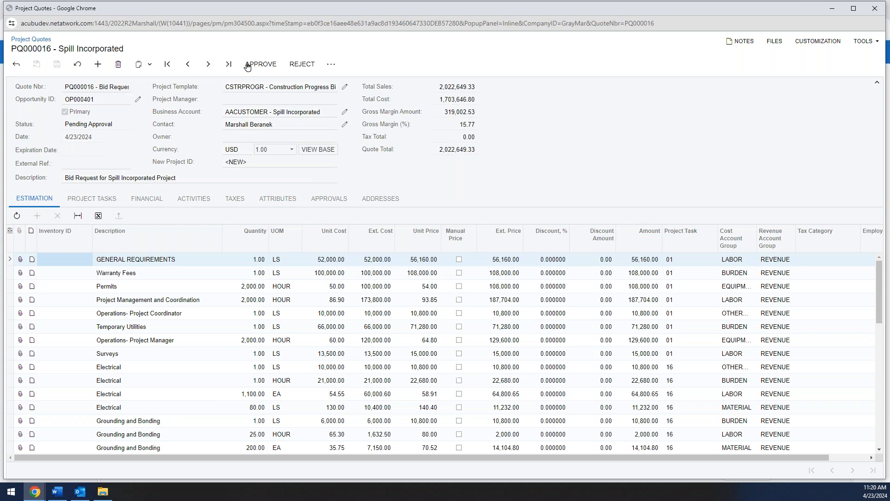
click(249, 65)
click(328, 201)
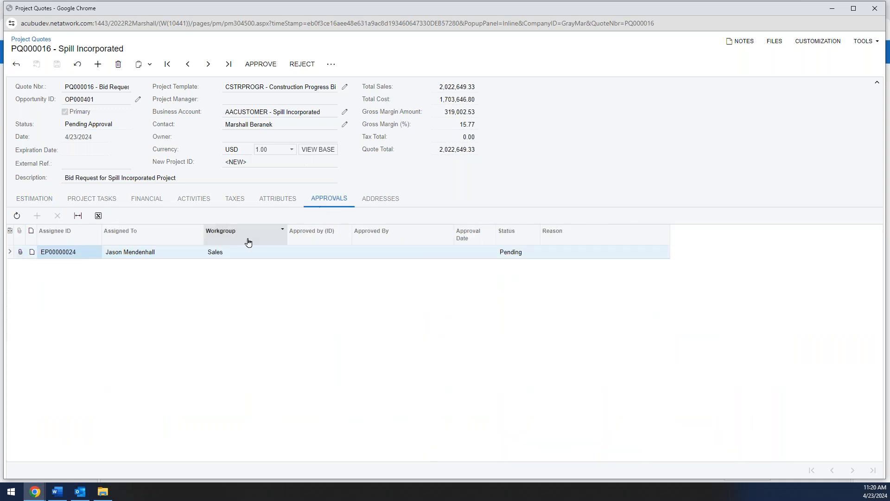
click(131, 254)
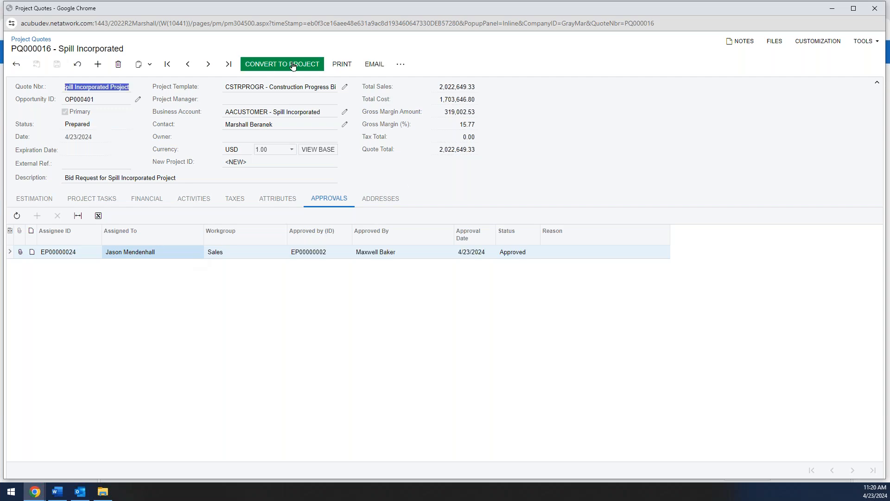
Convert the quote to a project, populating labor cost rates, activating project and tasks, copying notes and files, and linking activities
click(372, 66)
click(299, 67)
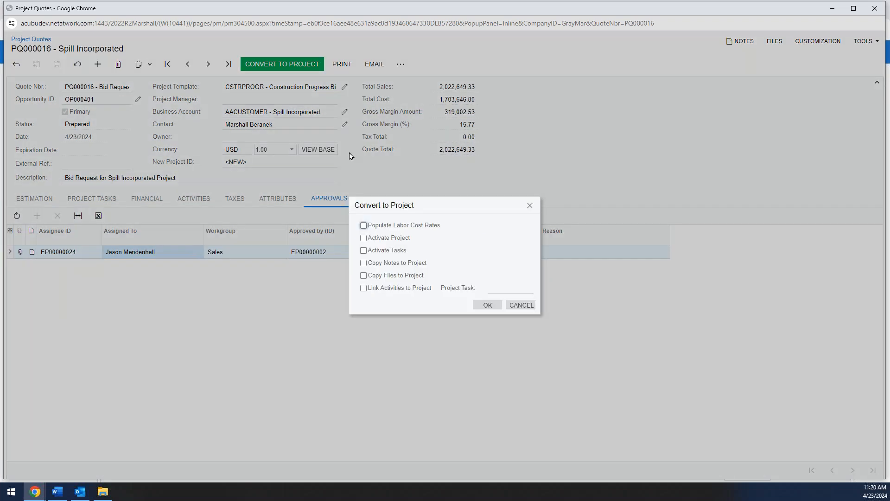
click(363, 225)
click(364, 238)
click(363, 251)
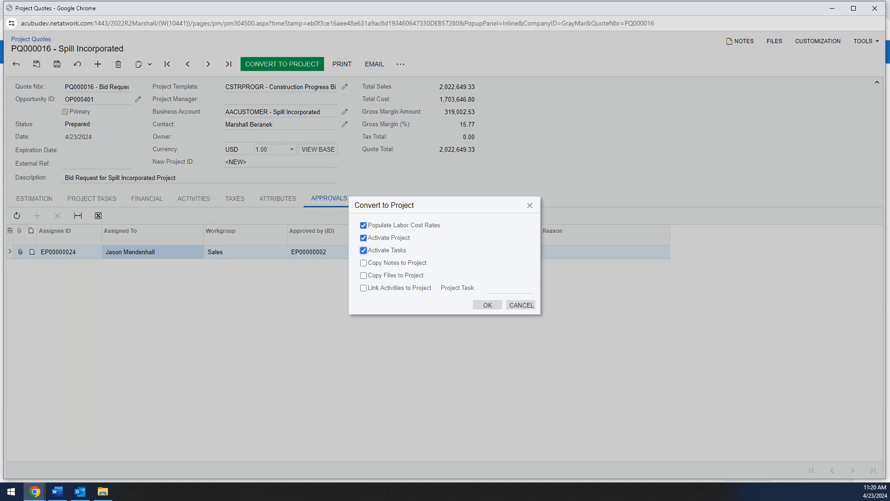
click(364, 263)
click(364, 276)
click(364, 288)
click(485, 305)
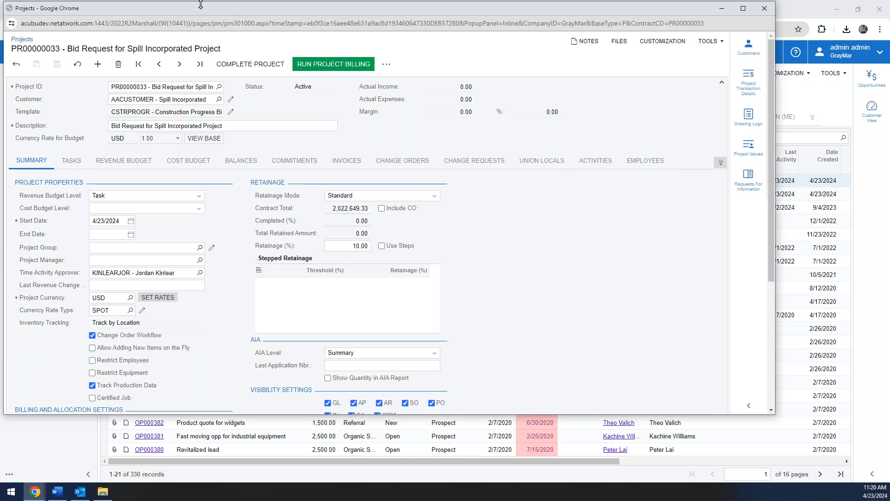
Review the new project's summary, including its billing and allocation settings and the available retainage modes, keeping Standard
drag(208, 14, 232, 20)
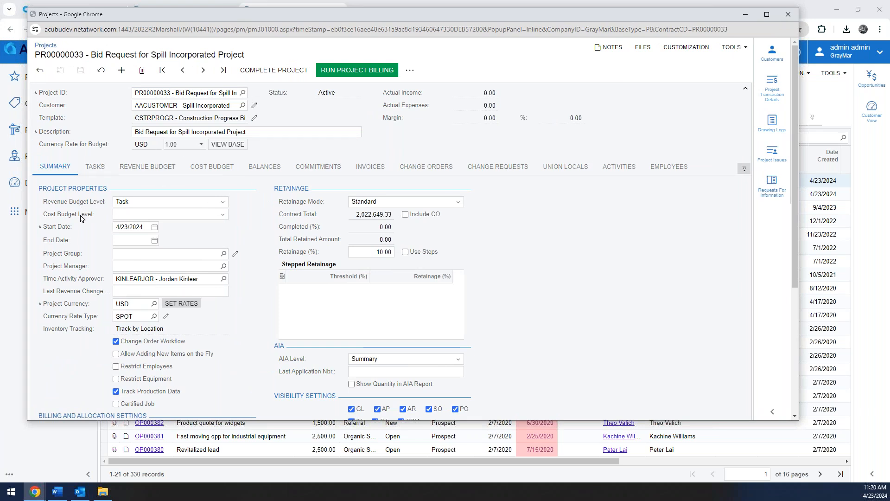
scroll(137, 345, down, 5)
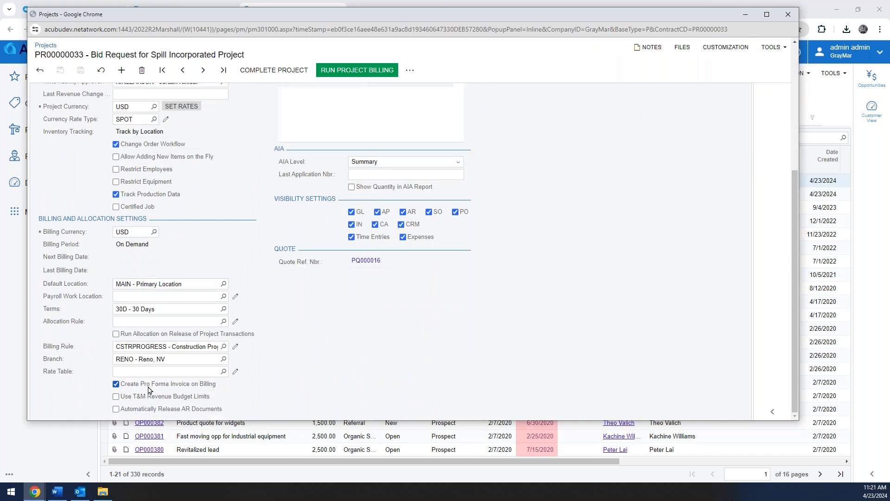
scroll(148, 389, up, 5)
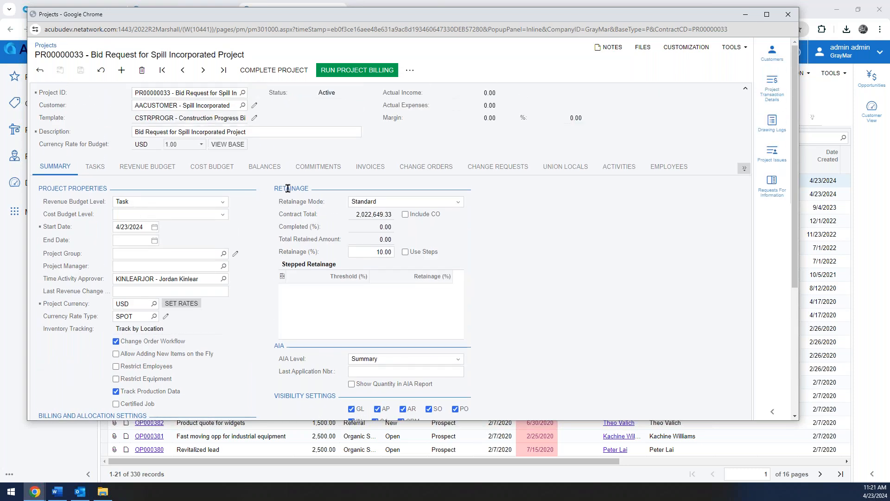
click(382, 204)
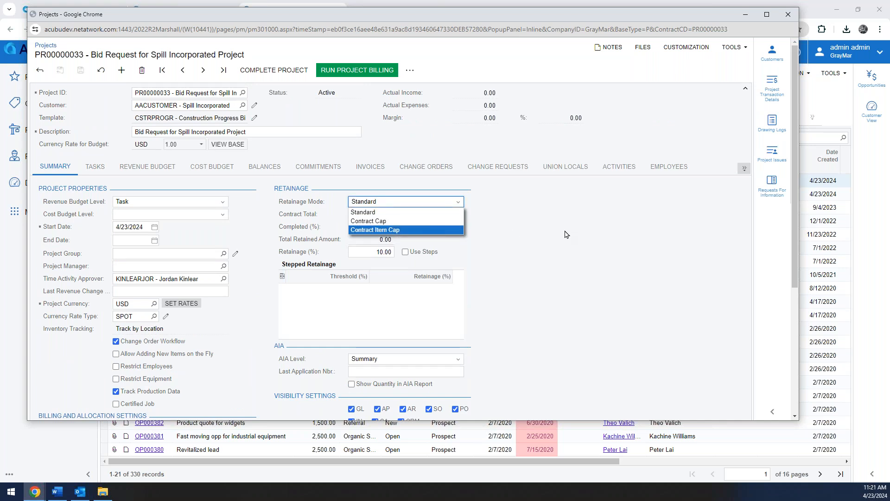
click(385, 212)
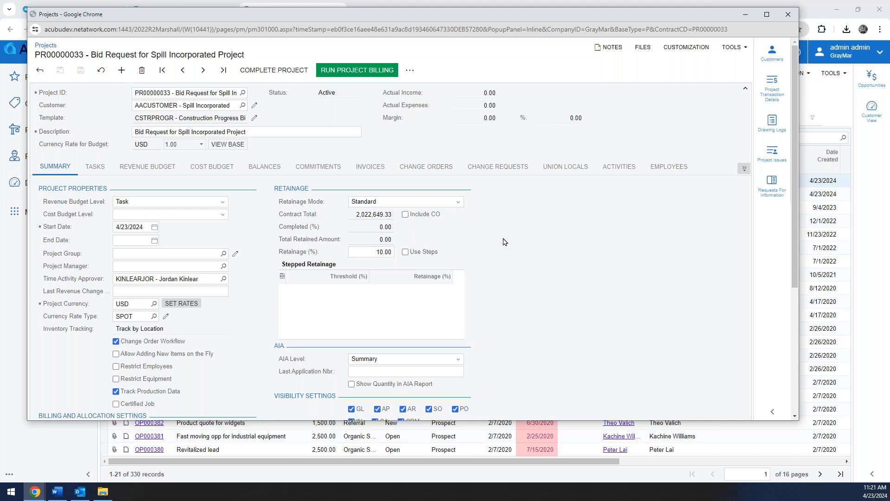
Examine the project's revenue and expense balances, and view its commitments with the purchase order and subcontract options
click(262, 173)
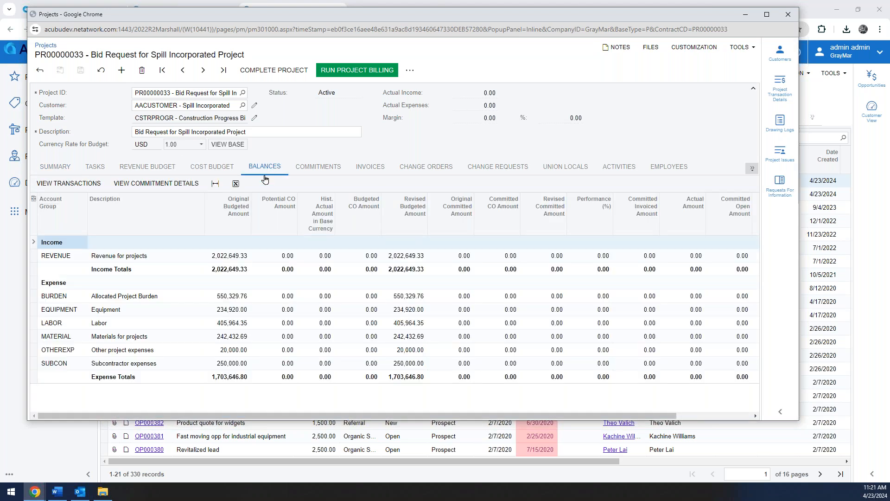
click(140, 258)
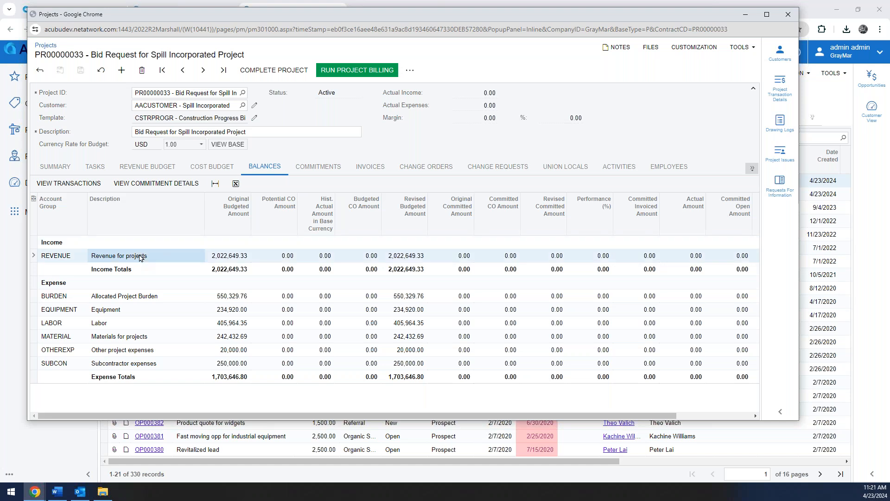
click(138, 298)
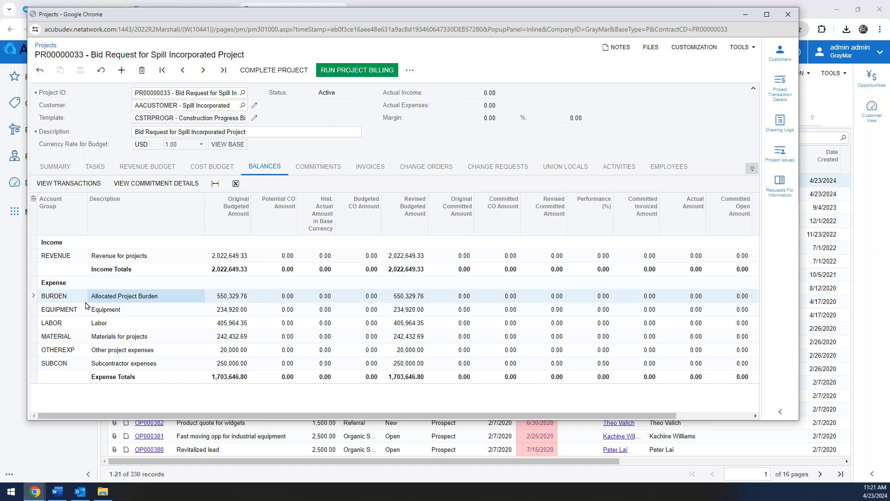
click(122, 310)
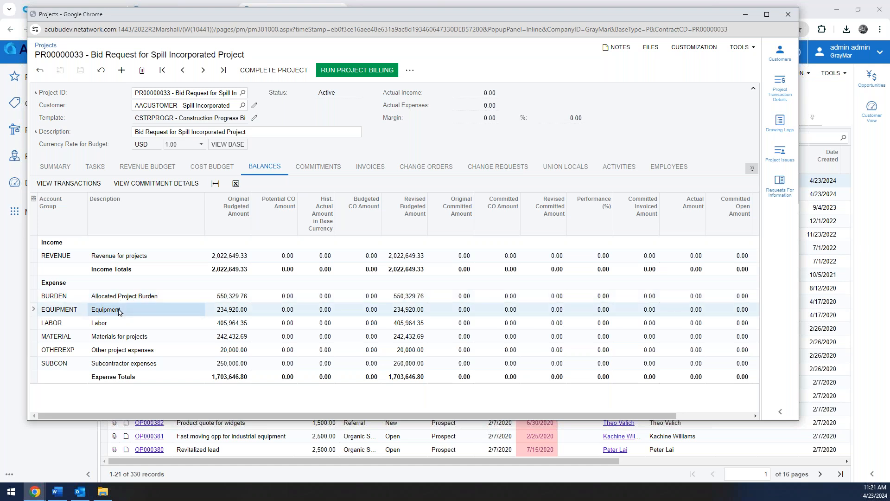
click(325, 169)
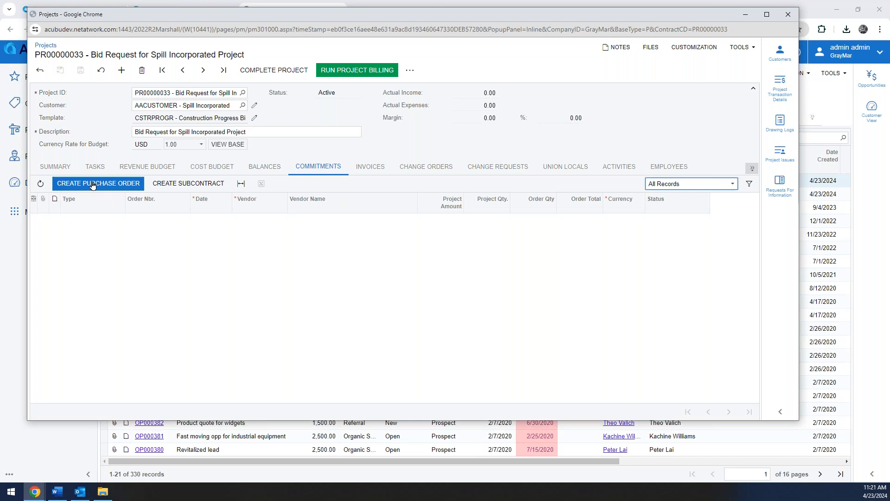
click(166, 184)
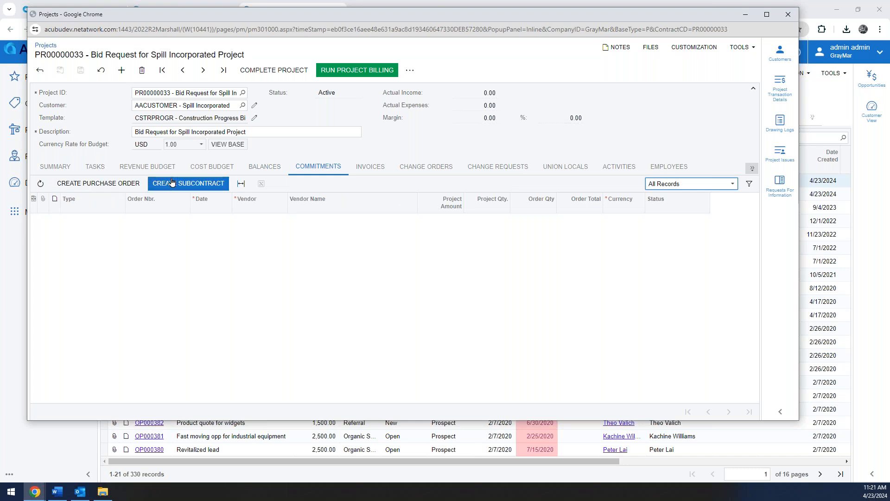
Search the projects for "hot" and open CSTRHOTEL, The Beach Hotel and Condos, to view its commitments
click(243, 93)
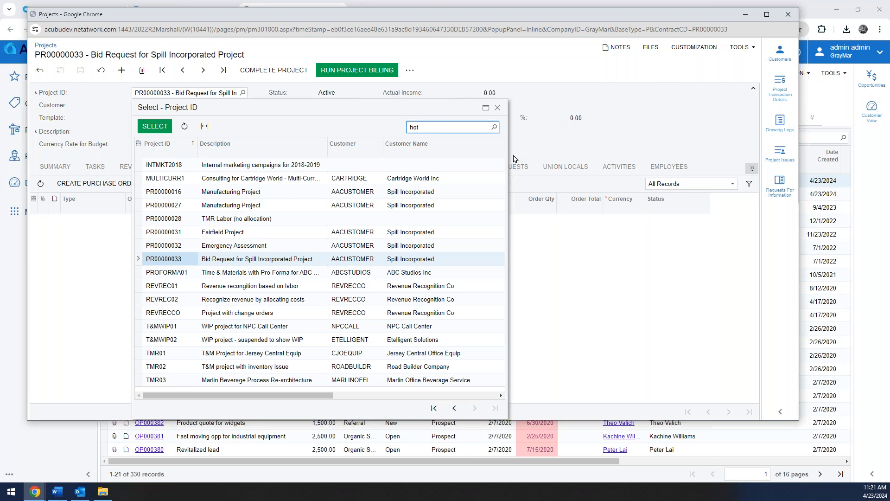
click(211, 181)
double_click(211, 182)
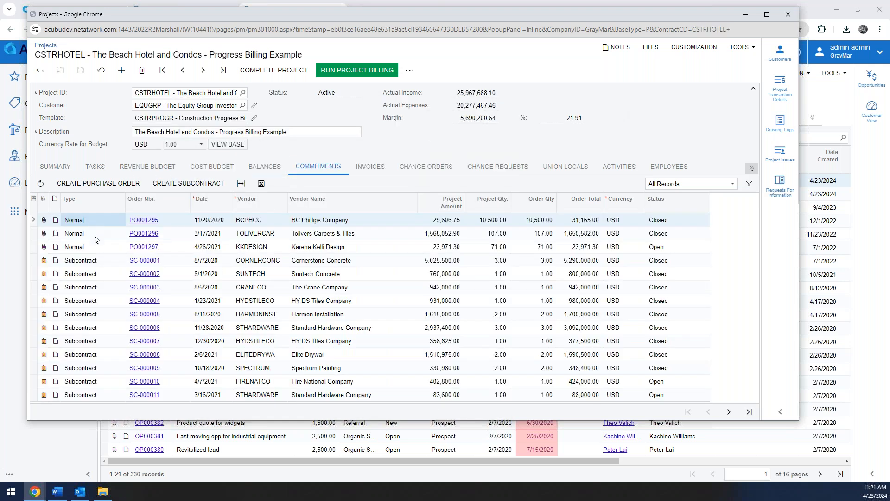
Review the hotel project's vendor commitments, invoices, change orders and assigned equipment
click(239, 247)
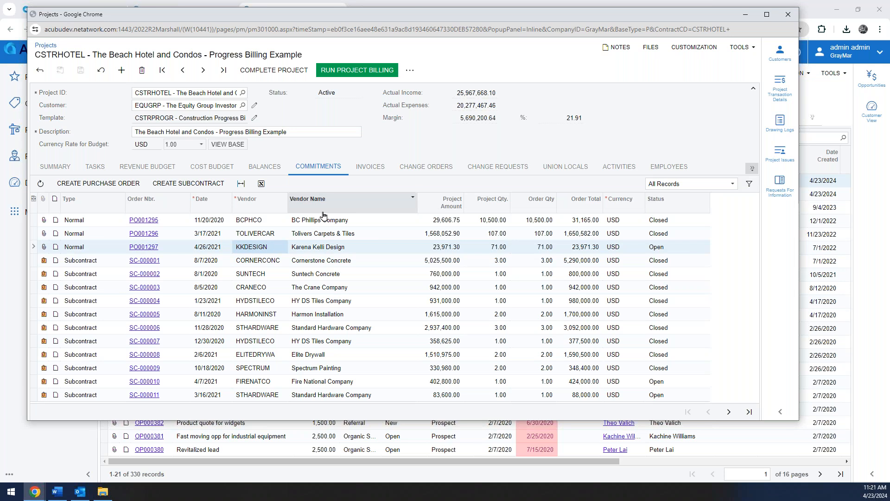
click(364, 168)
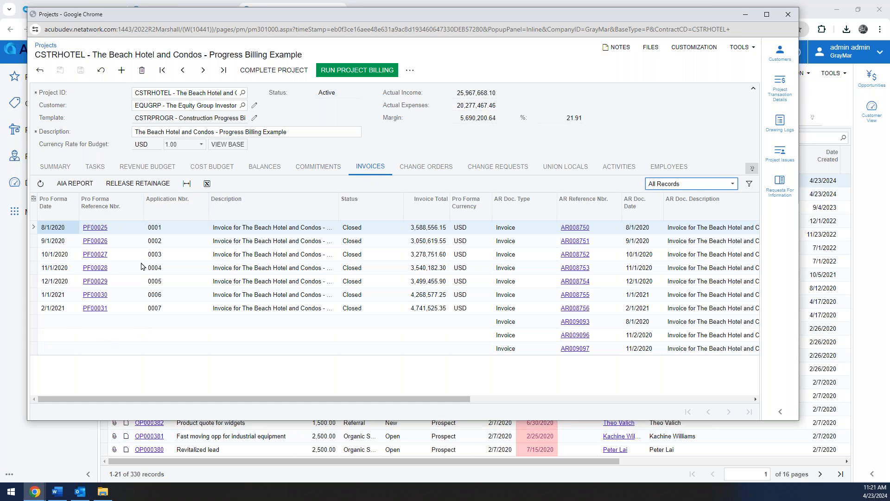
click(420, 168)
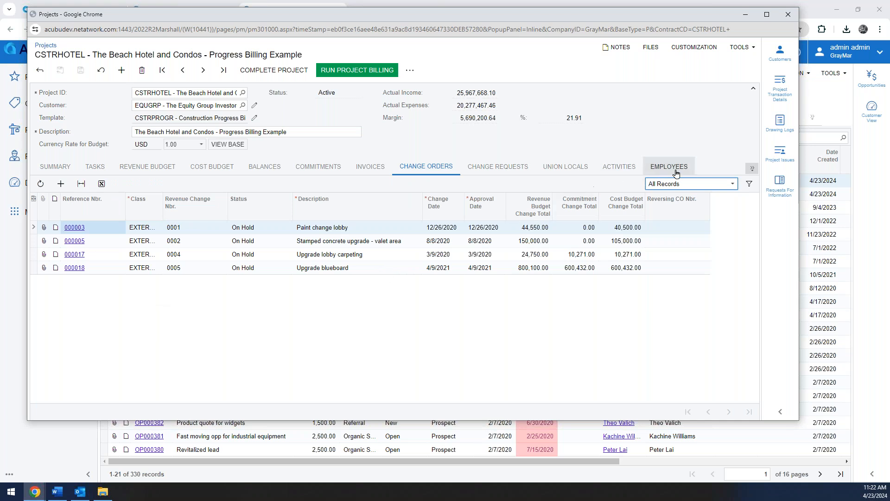
click(749, 170)
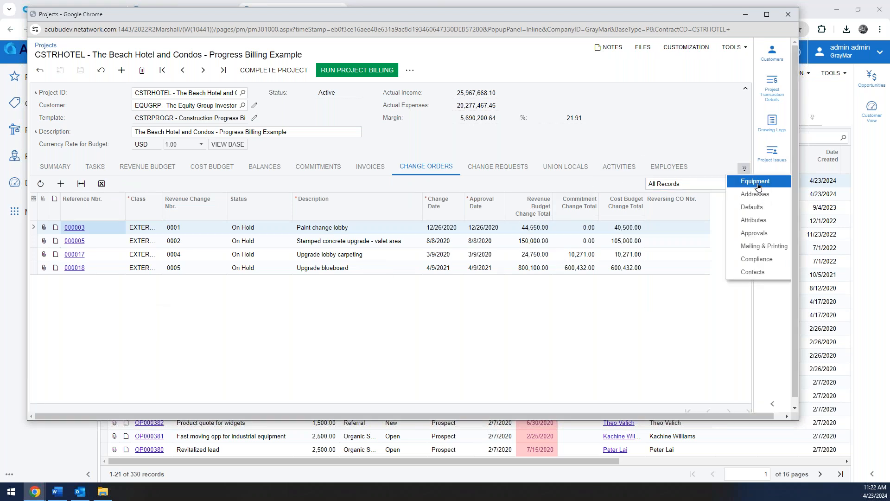
click(755, 181)
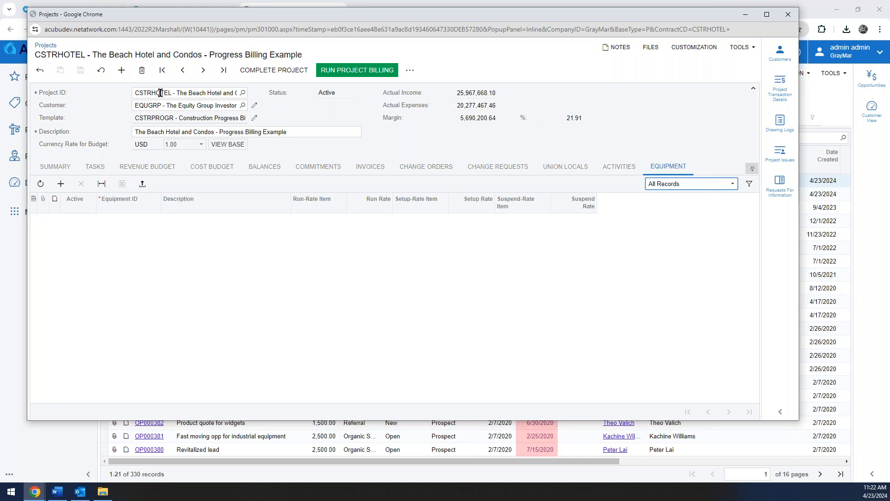
Switch to project PR00000033, Bid Request for Spill Incorporated Project
click(242, 93)
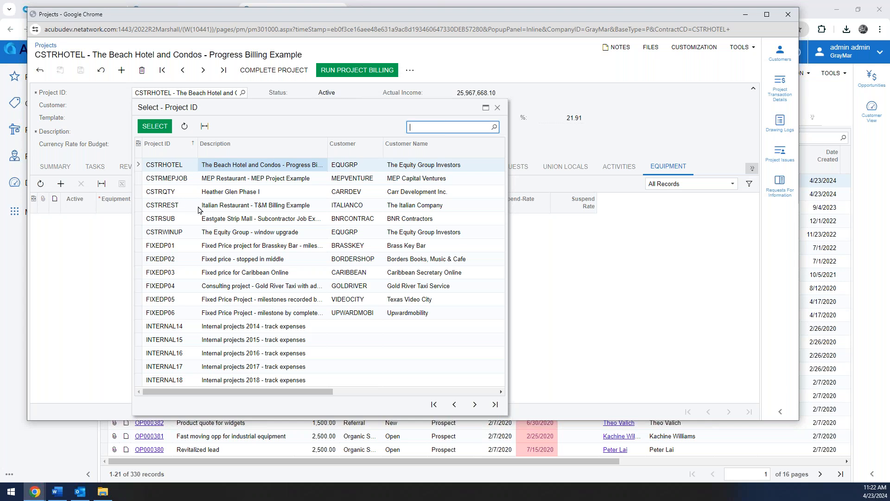
click(495, 405)
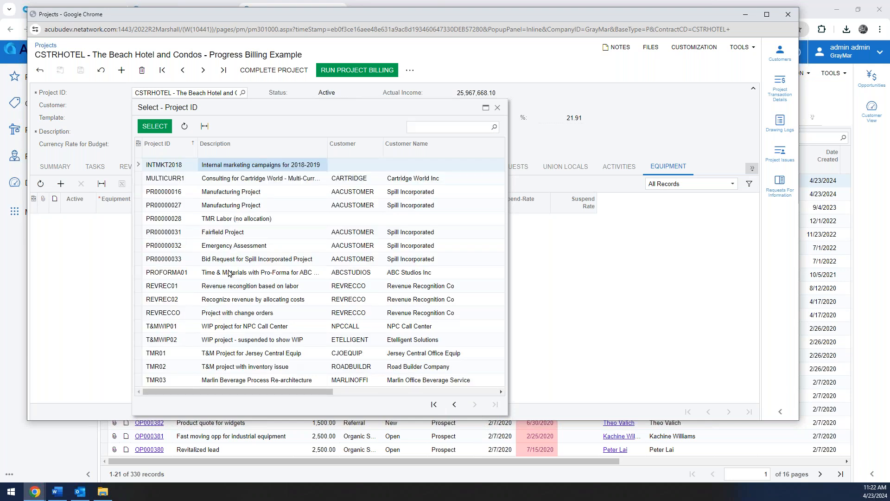
double_click(227, 261)
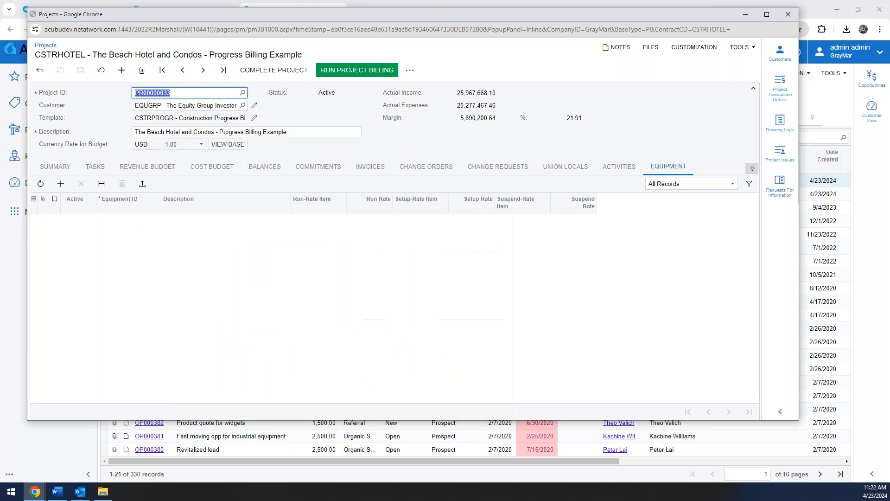
click(241, 92)
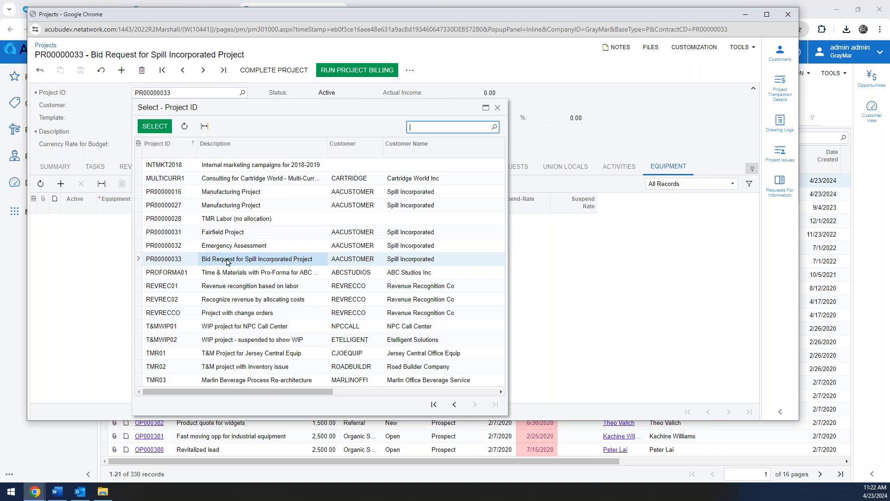
click(644, 131)
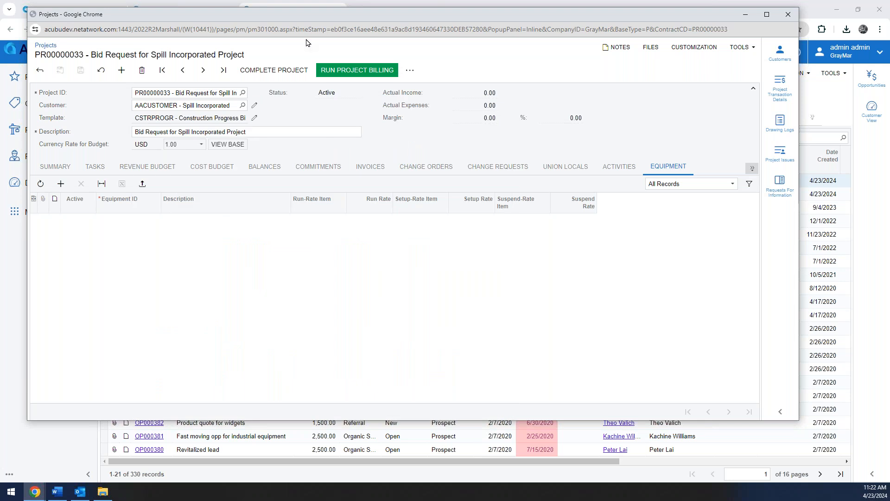
click(257, 131)
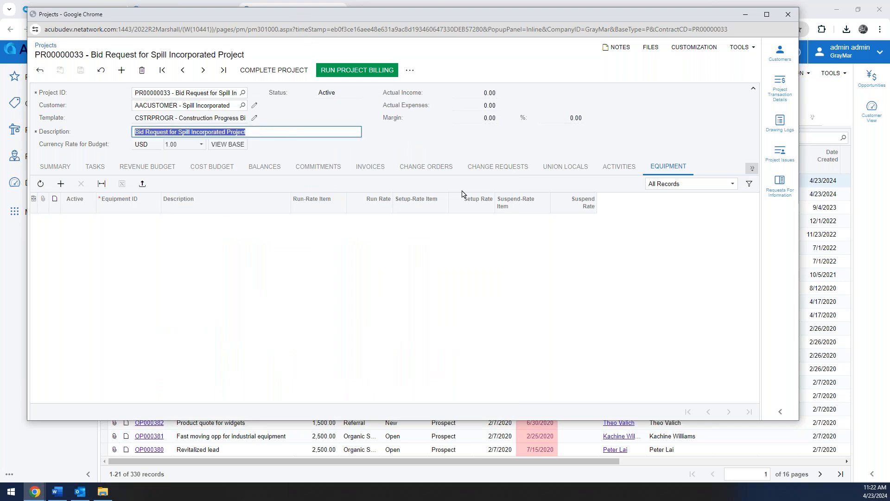
click(489, 118)
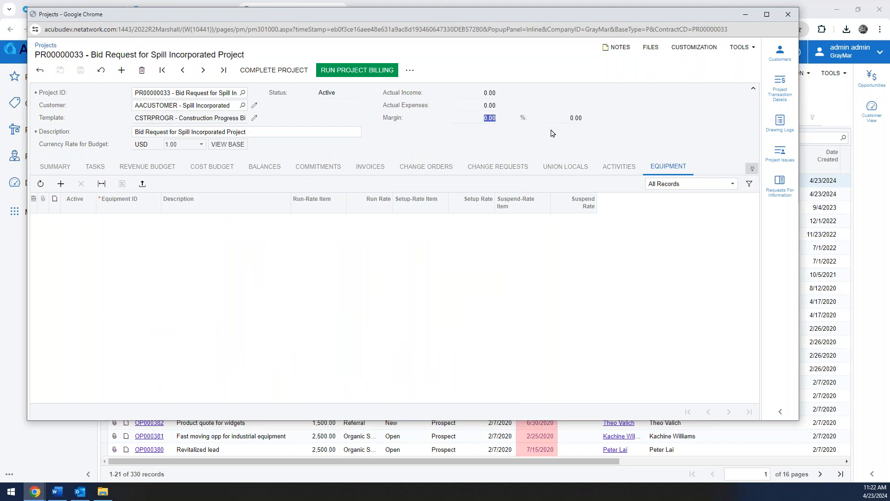
Add equipment 900156, Isuzu Truck 2016, to the project
click(61, 183)
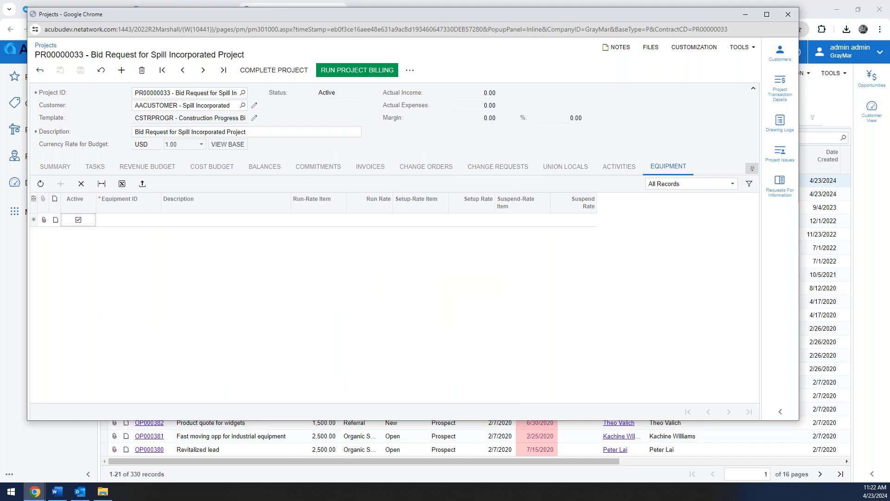
click(131, 223)
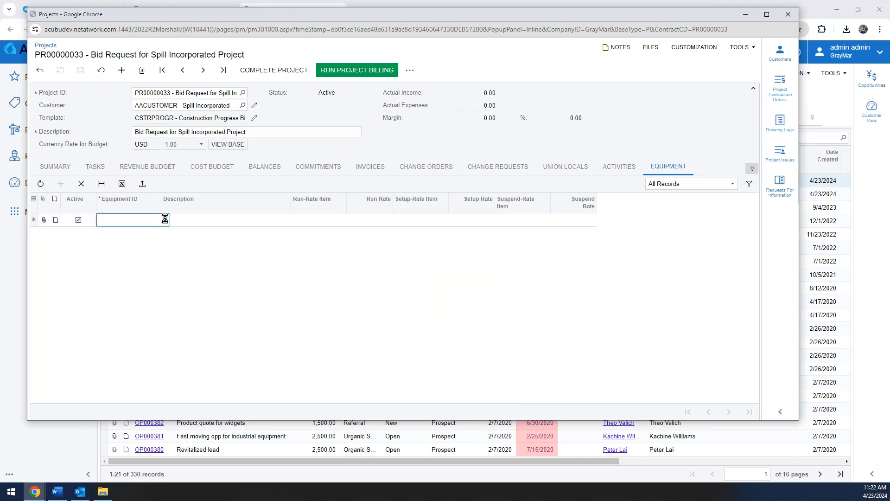
click(165, 220)
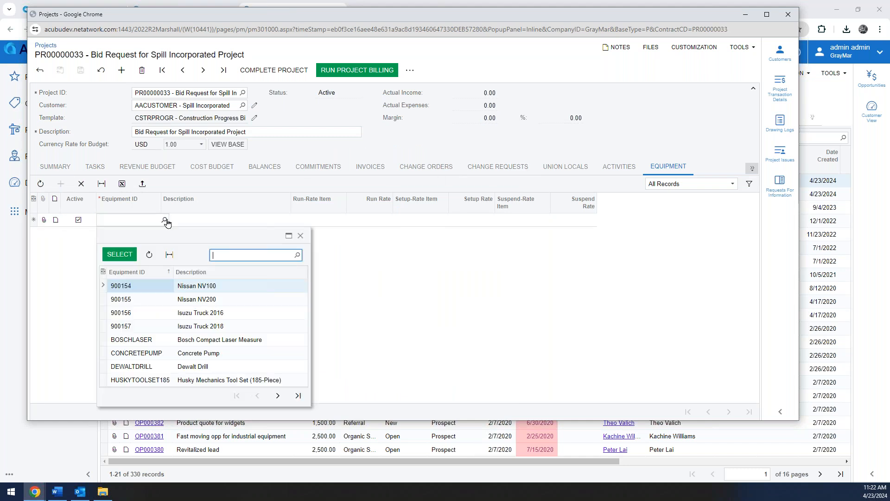
double_click(155, 312)
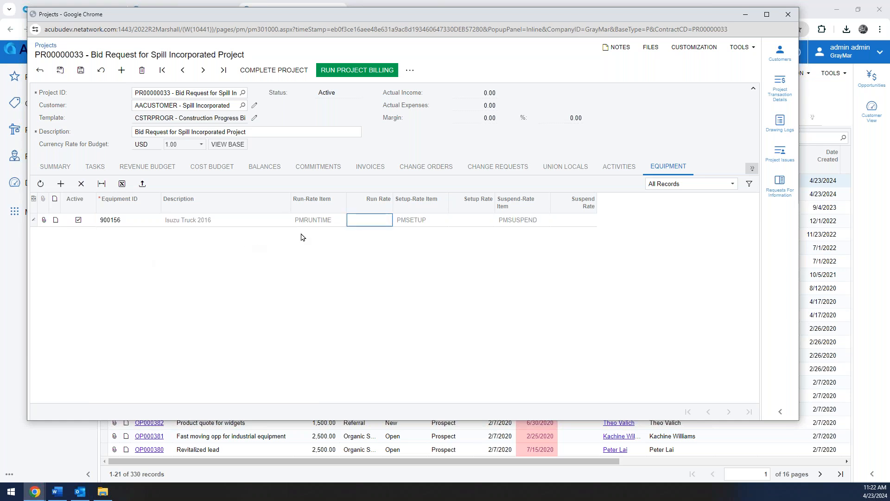
Set the truck's run, setup and suspend rates to 10.00 each and save the project
click(281, 280)
click(387, 221)
click(438, 293)
click(472, 223)
text(10)
click(577, 225)
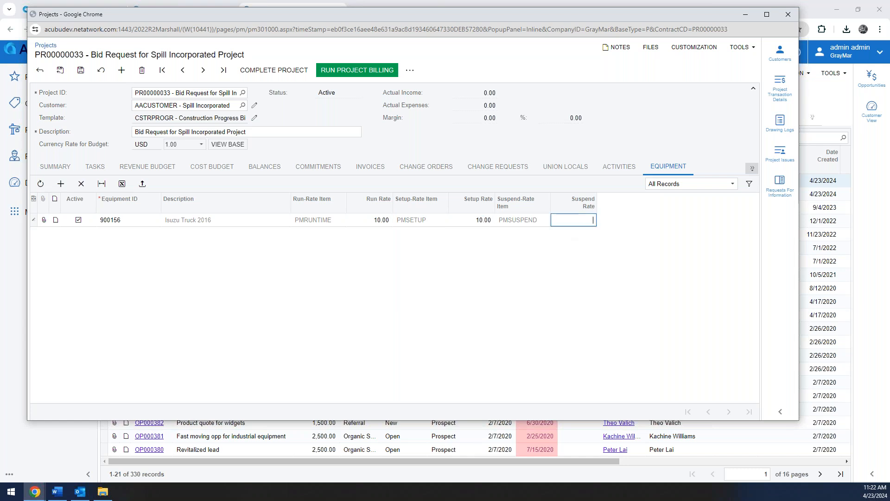
click(535, 266)
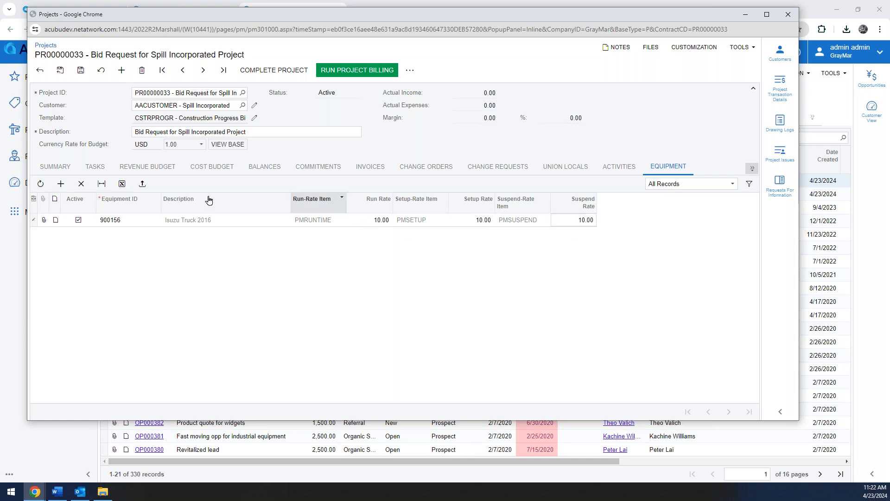
click(81, 70)
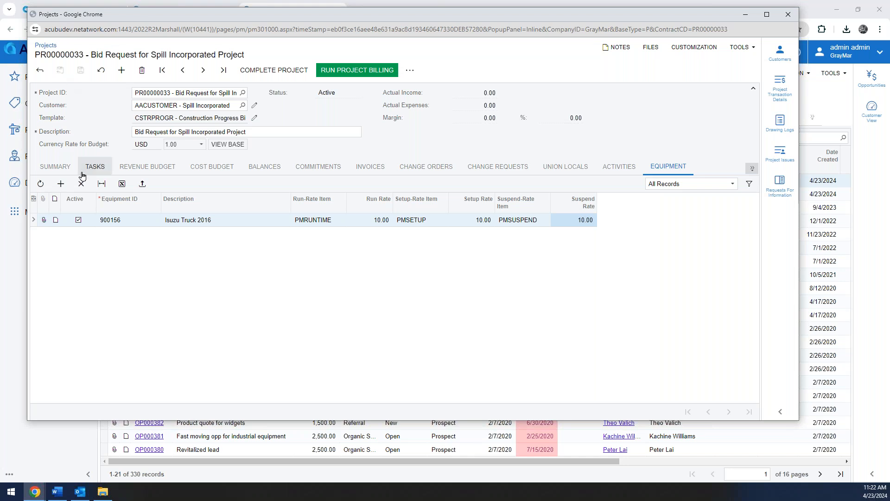
Check the project's budgeted income and expense balances, including equipment, and close the project window
click(268, 167)
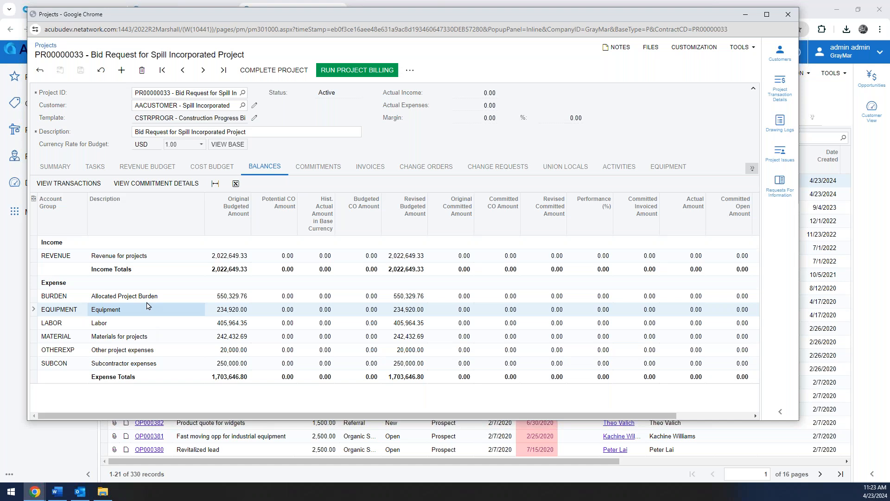
click(786, 16)
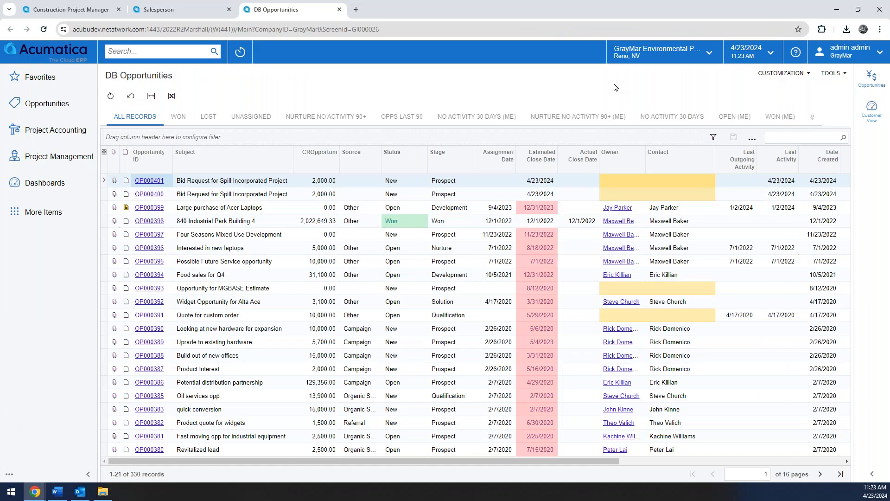
Create a new daily field report for project PR00000033 and assign a journeyman as its project manager
click(43, 157)
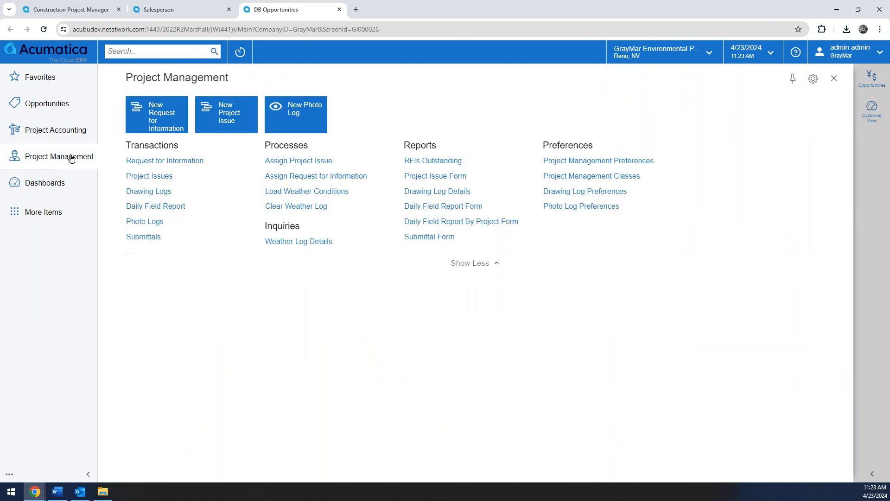
click(145, 205)
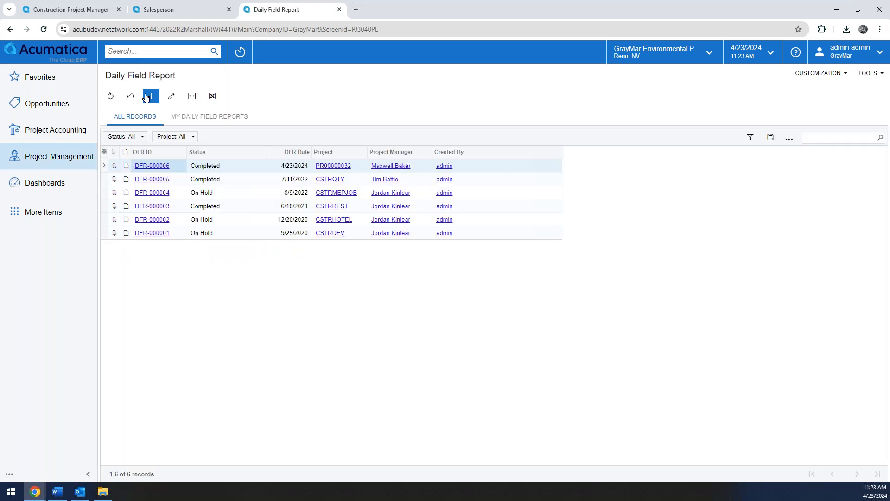
click(151, 96)
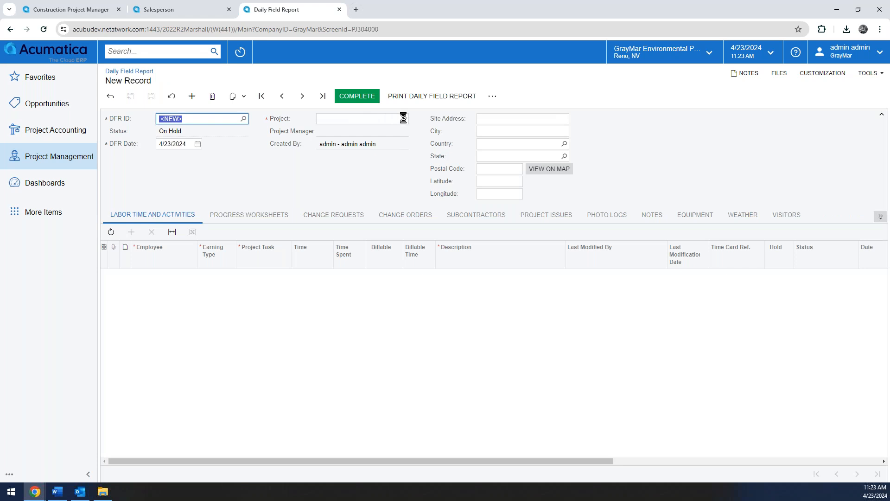
click(403, 118)
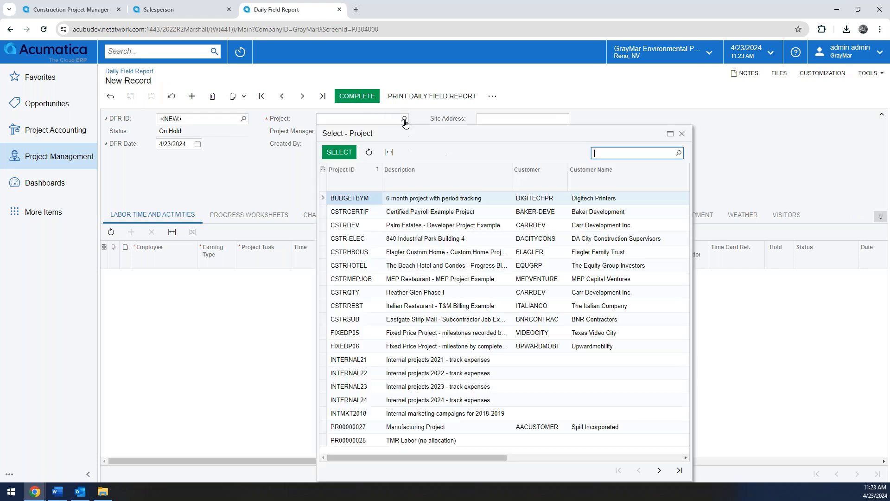
click(659, 470)
click(364, 225)
double_click(363, 225)
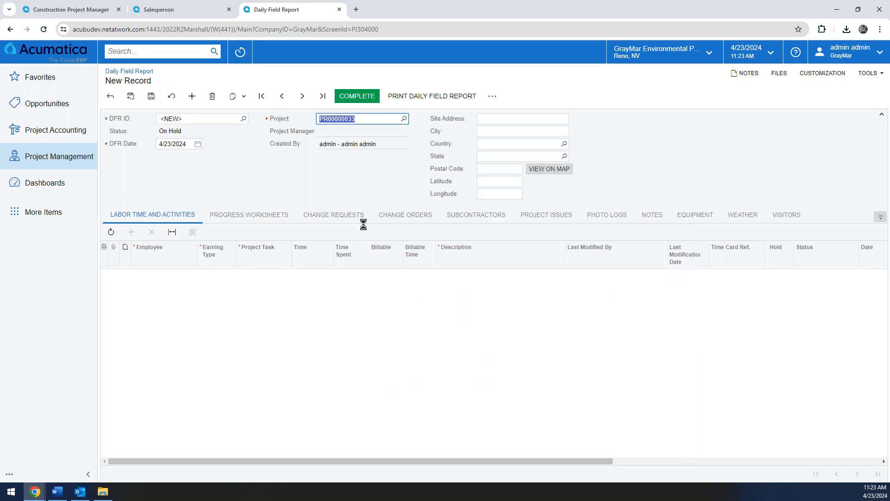
click(404, 131)
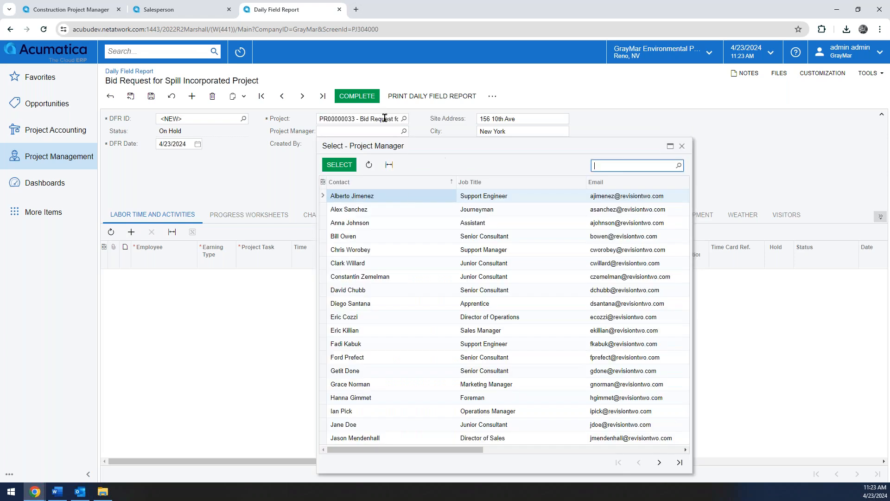
double_click(372, 208)
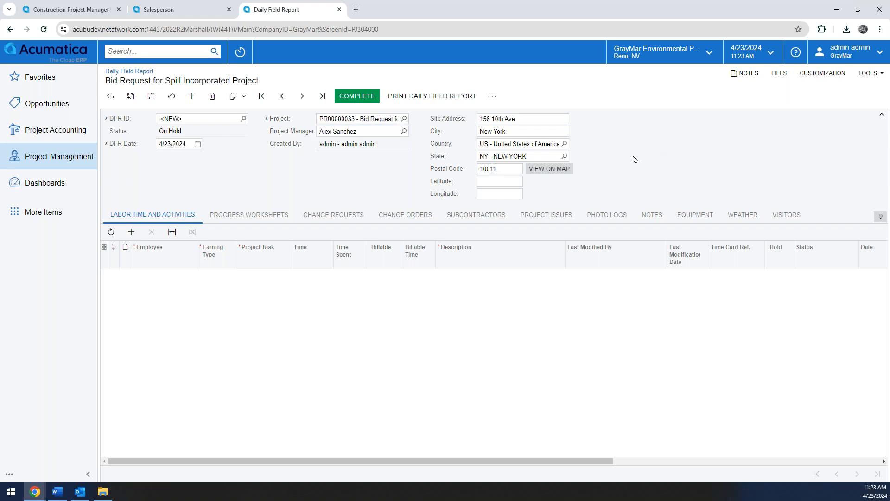
Add a labor entry for the journeyman on project task 02, SITEWORK, with 08:00 time spent
click(131, 232)
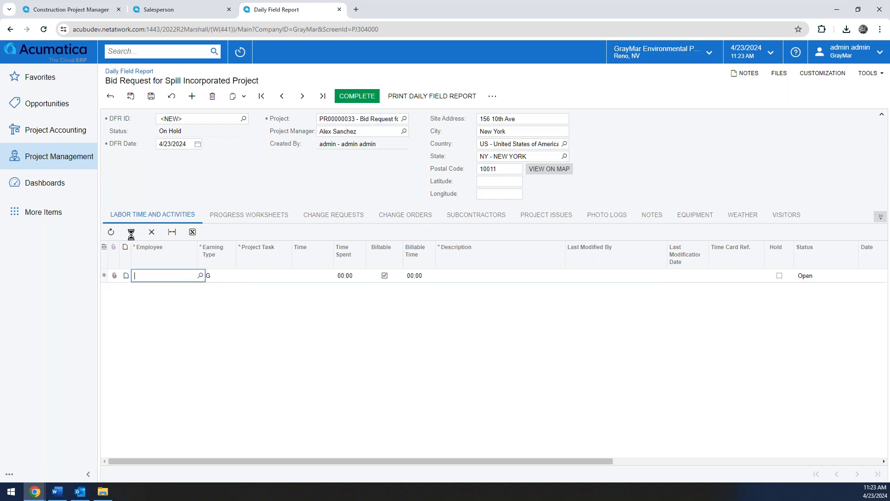
click(200, 275)
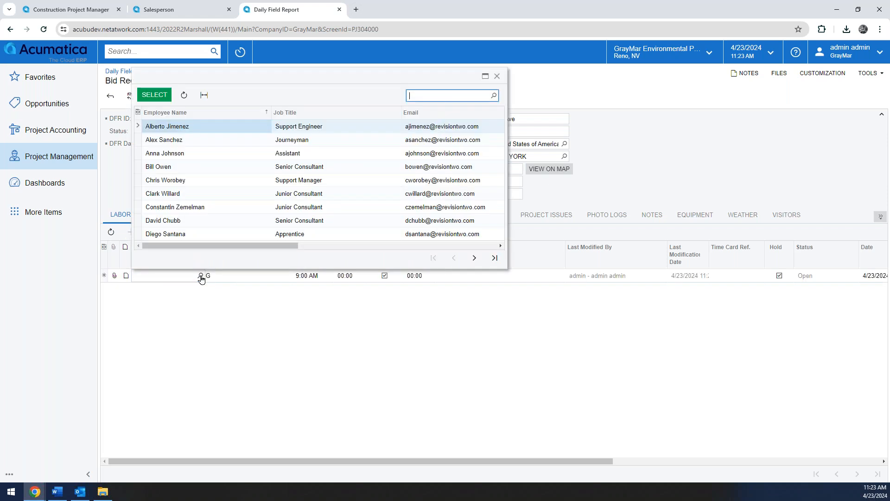
double_click(203, 143)
click(254, 276)
click(295, 276)
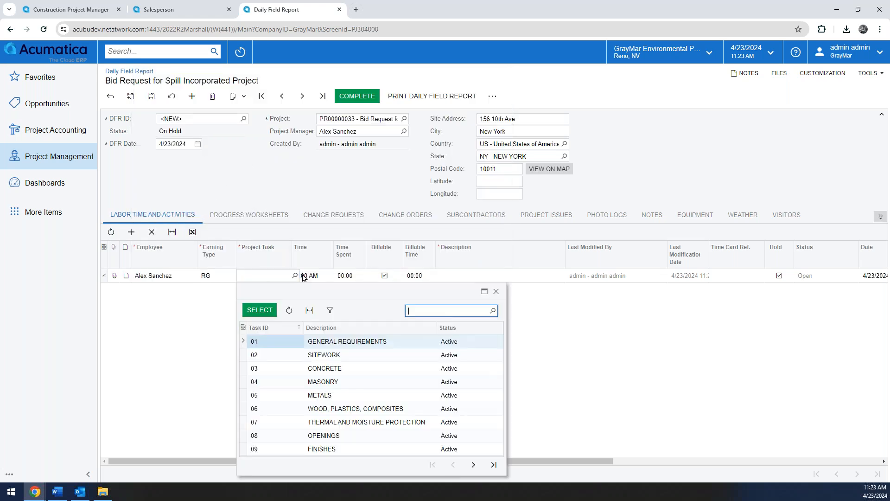
double_click(270, 360)
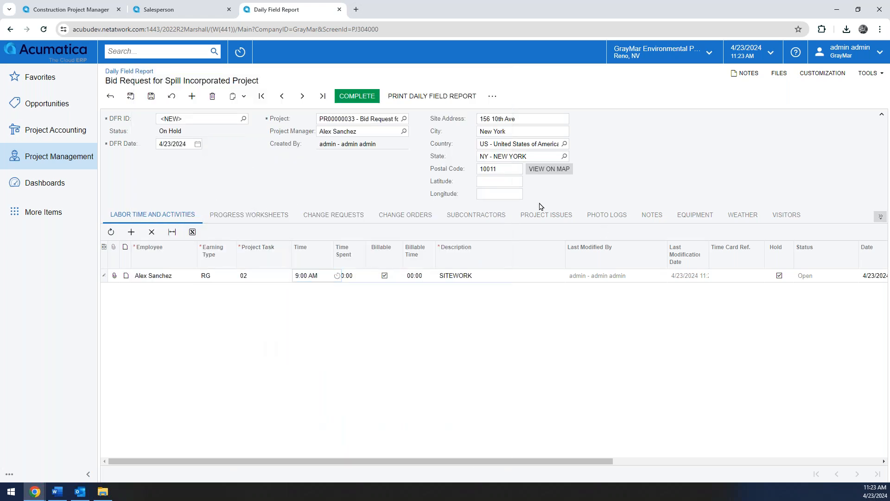
click(346, 275)
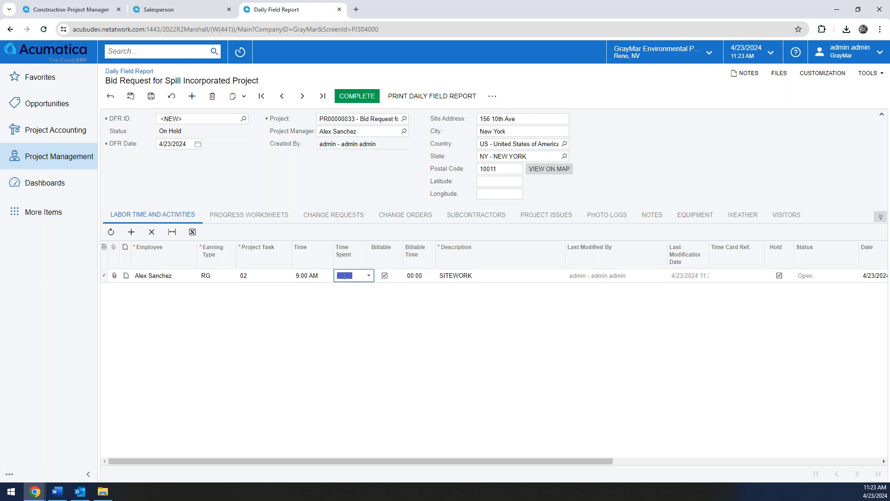
text(0800)
key(Tab)
Add a labor entry for the chief financial officer on project task 03, CONCRETE, with 04:00 time spent
click(131, 232)
click(201, 289)
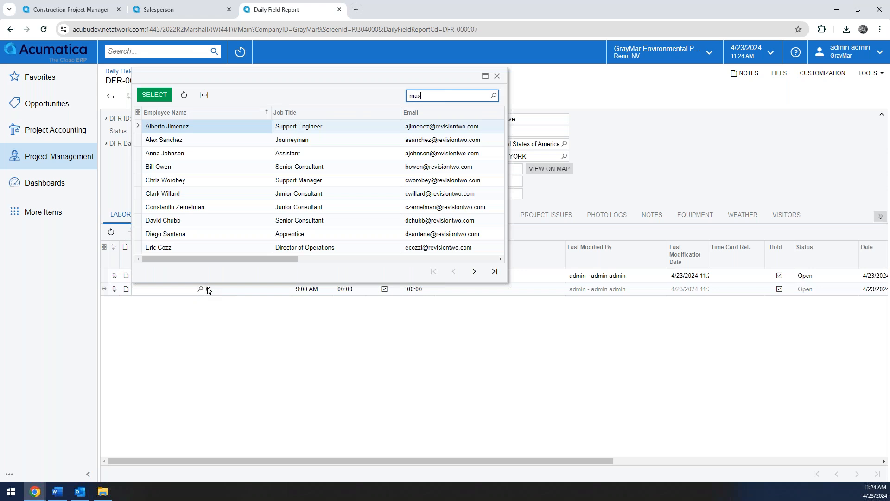
text(max)
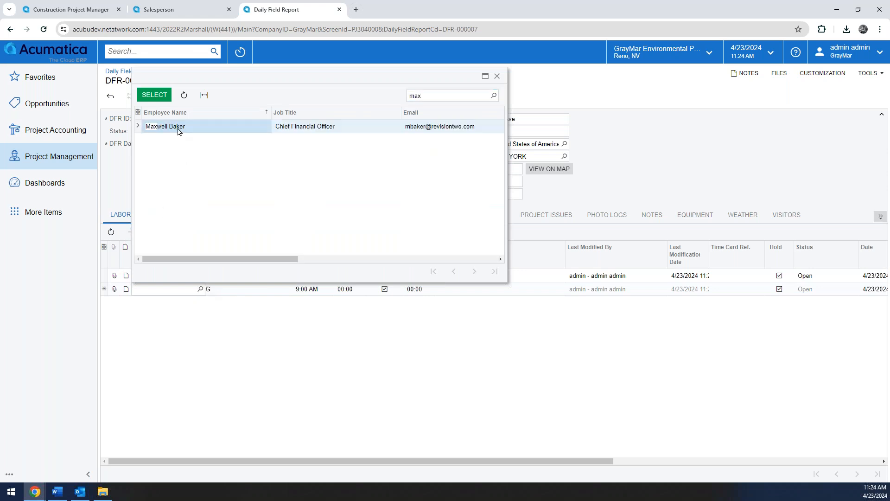
double_click(177, 126)
click(345, 289)
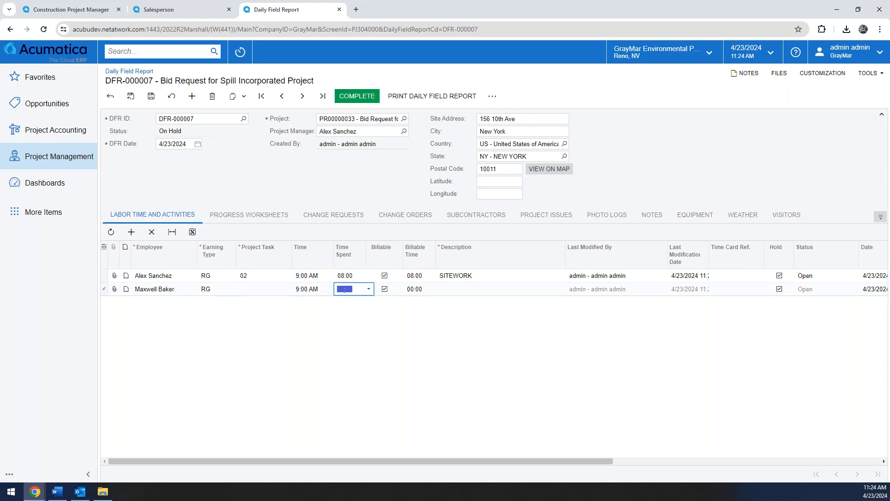
text(4)
click(278, 291)
click(295, 289)
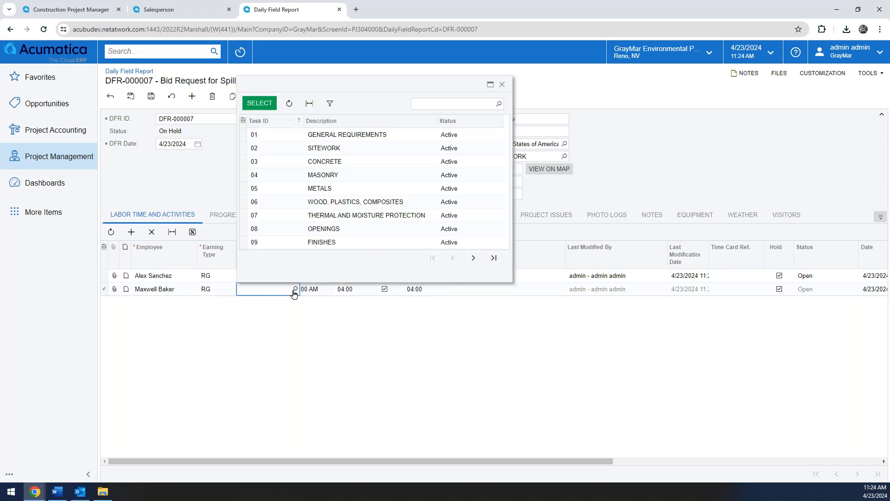
double_click(282, 162)
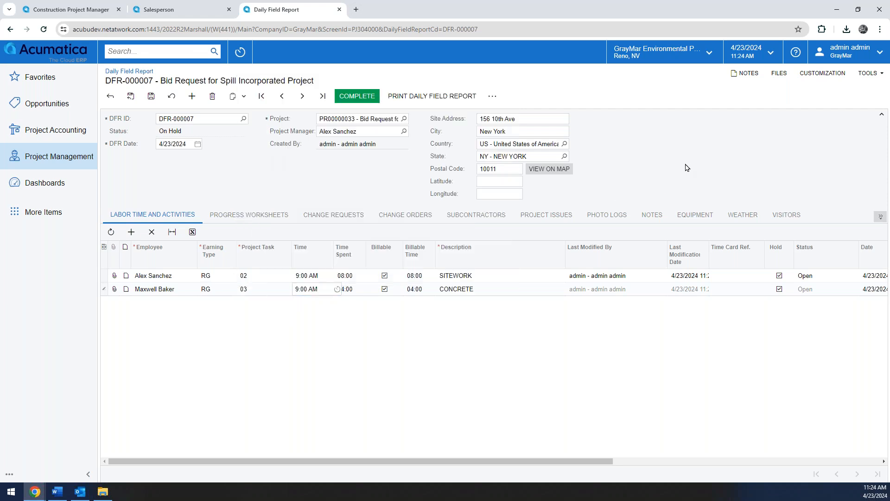
Add another labor entry for the chief financial officer on task 04, MASONRY, with 04:00 time spent, and save the report
click(131, 232)
click(255, 303)
click(294, 303)
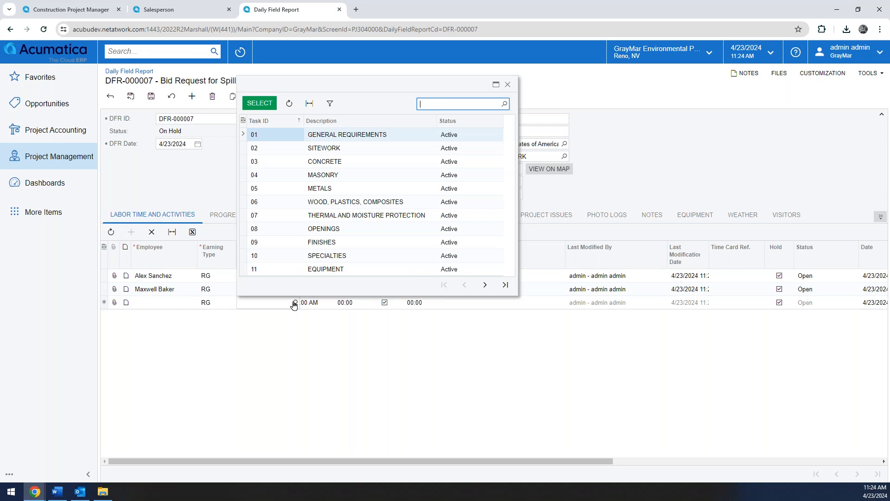
double_click(282, 175)
click(179, 304)
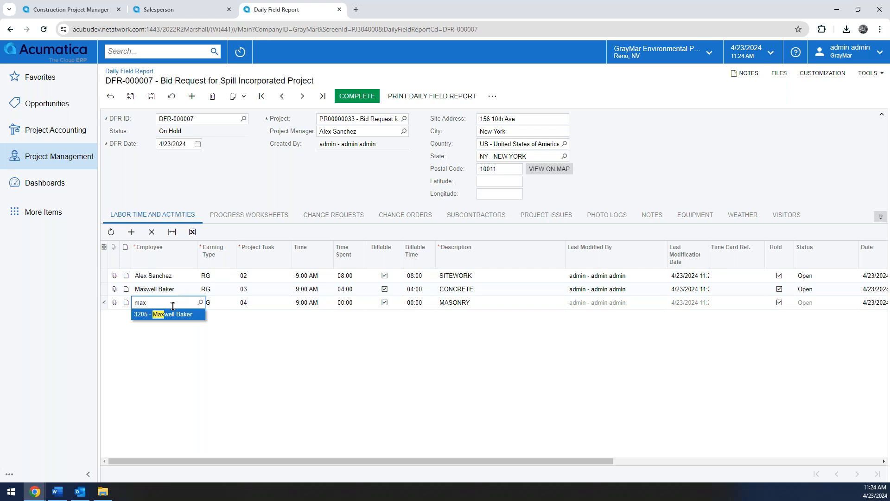
key(Tab)
click(350, 304)
text(0400)
key(Tab)
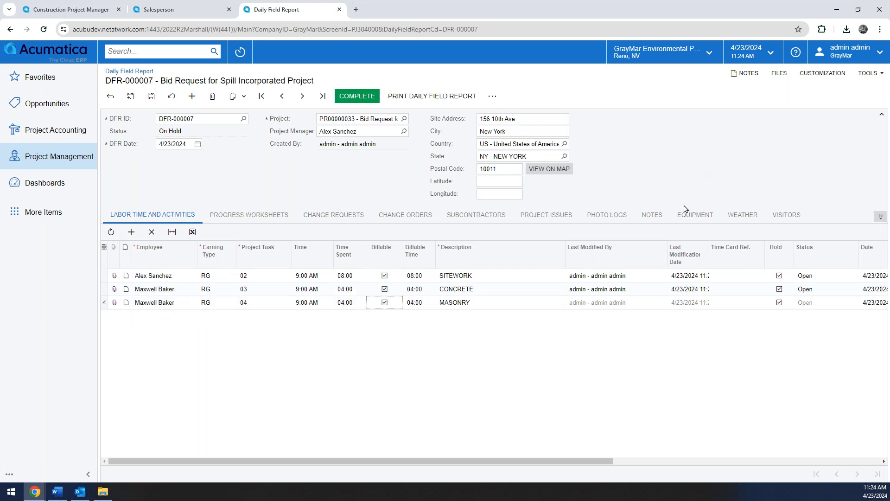
click(151, 96)
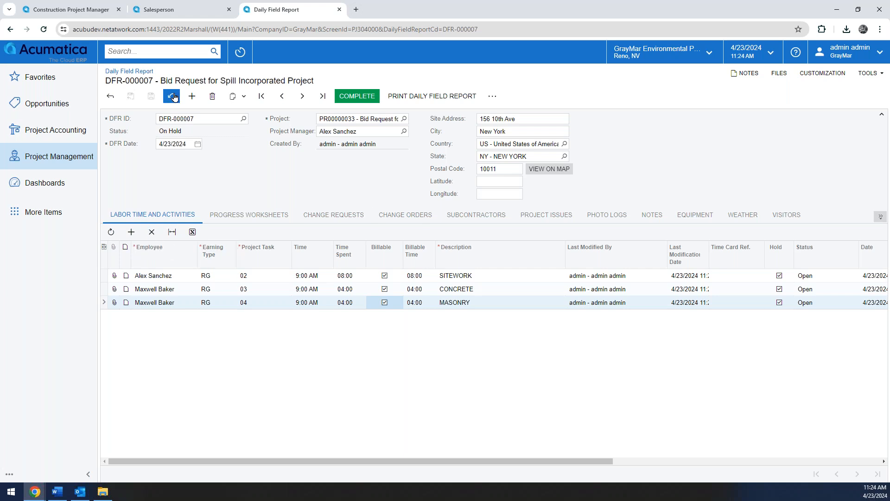
Look through the progress worksheets of this report, DFR-000002 and DFR-000005 for an example with worksheet lines
click(251, 218)
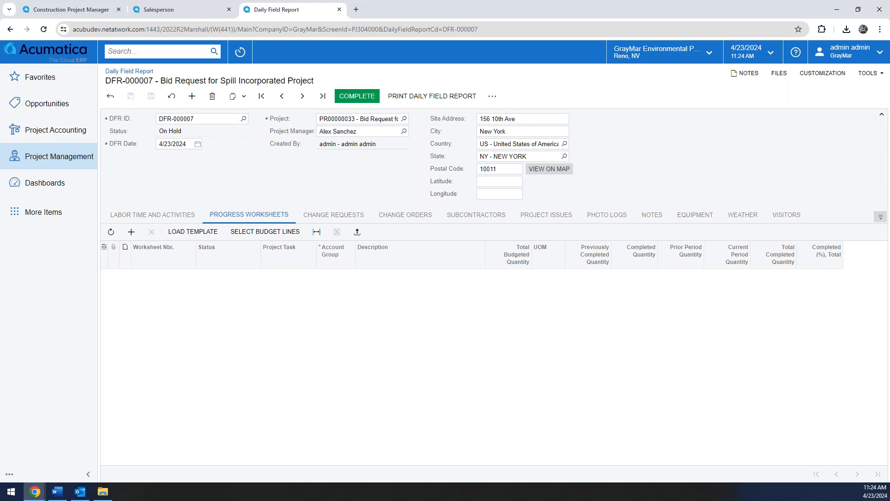
click(243, 119)
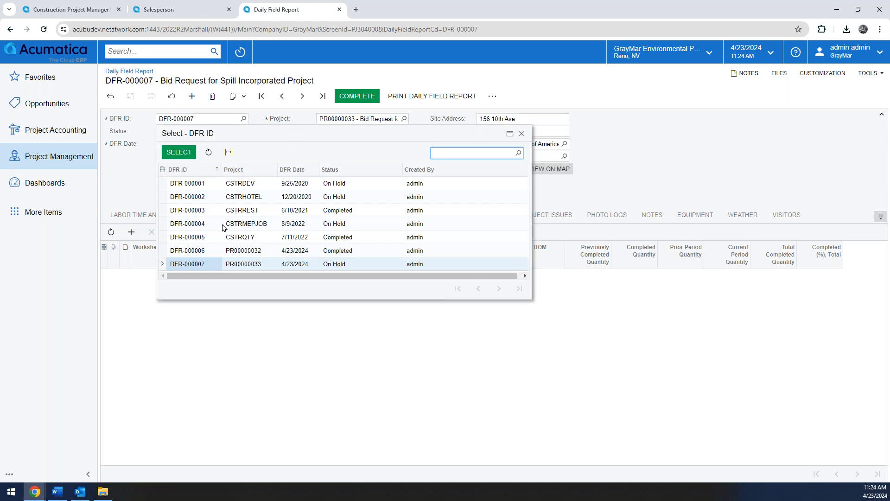
double_click(217, 198)
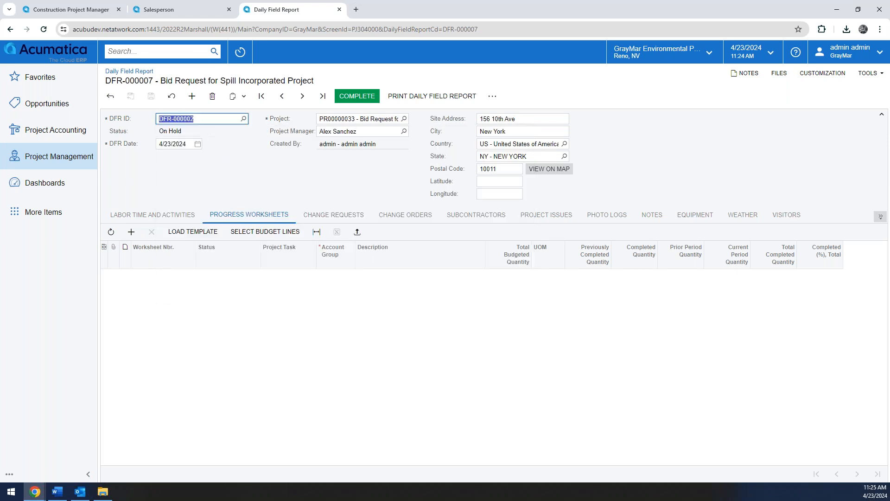
click(243, 119)
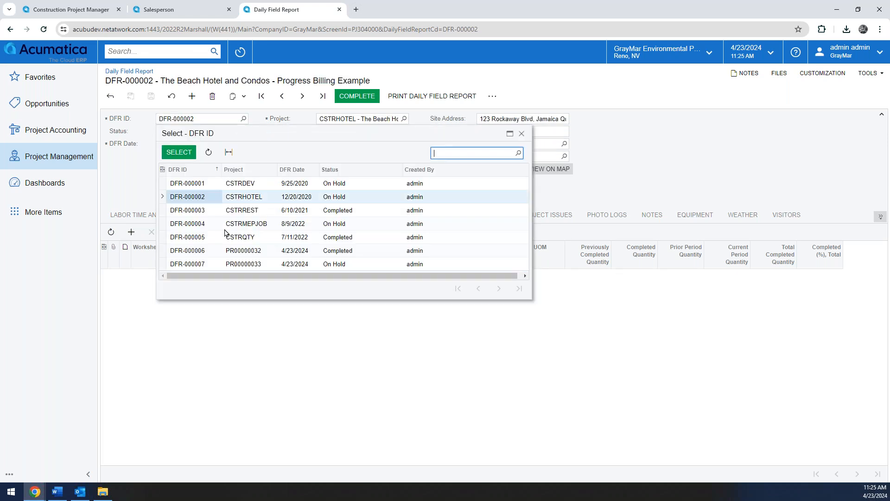
double_click(217, 236)
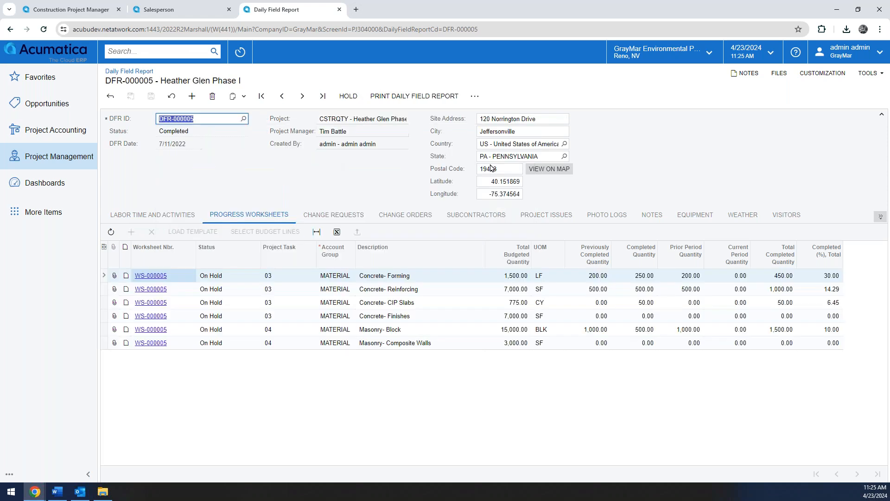
Examine the status and the budgeted, previously completed and completed quantities of the concrete worksheet lines
click(225, 280)
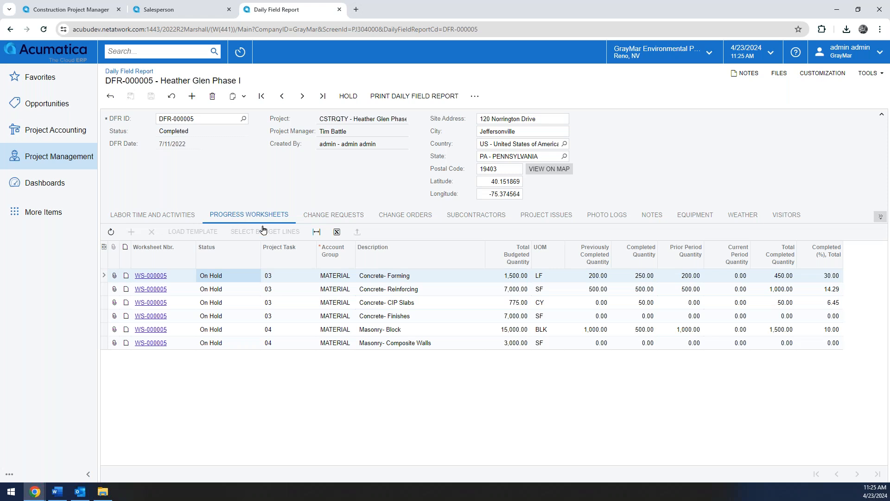
click(515, 280)
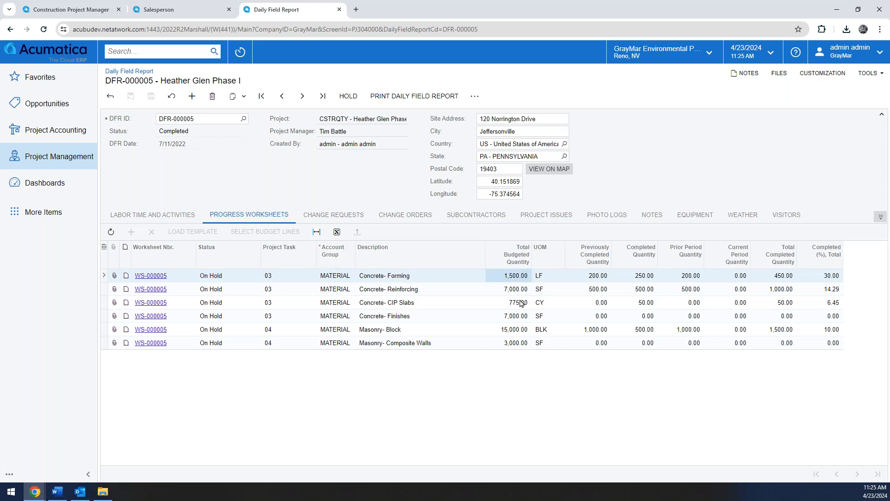
click(519, 305)
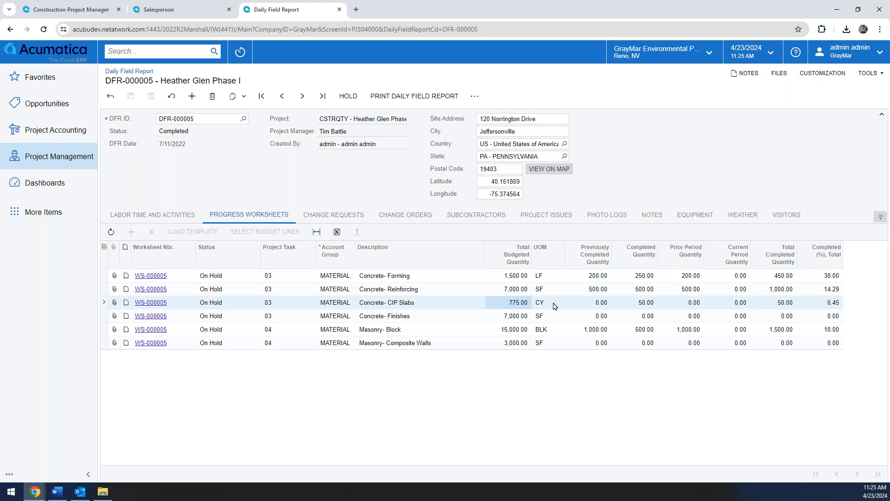
click(597, 307)
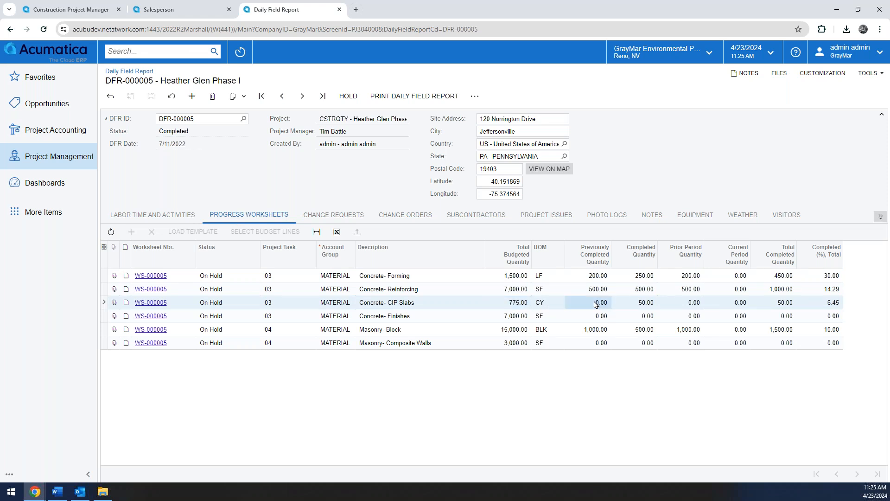
click(646, 305)
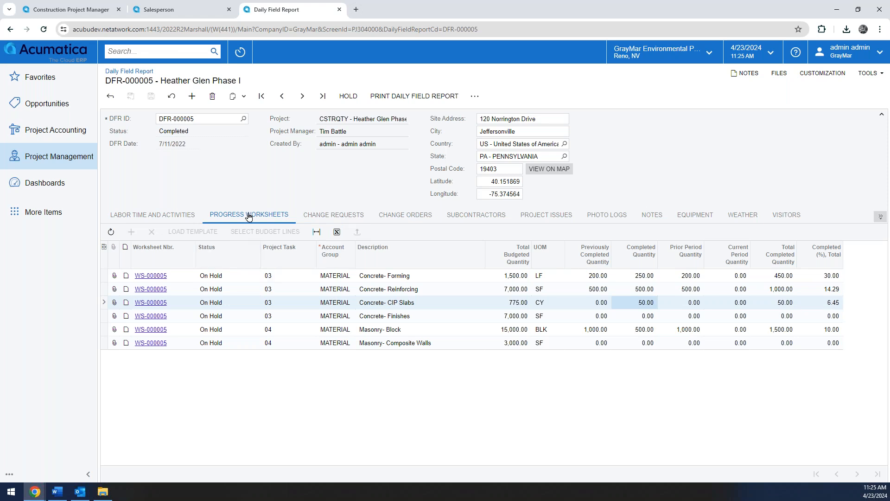
Return to daily field report DFR-000007 and view its change requests
click(243, 119)
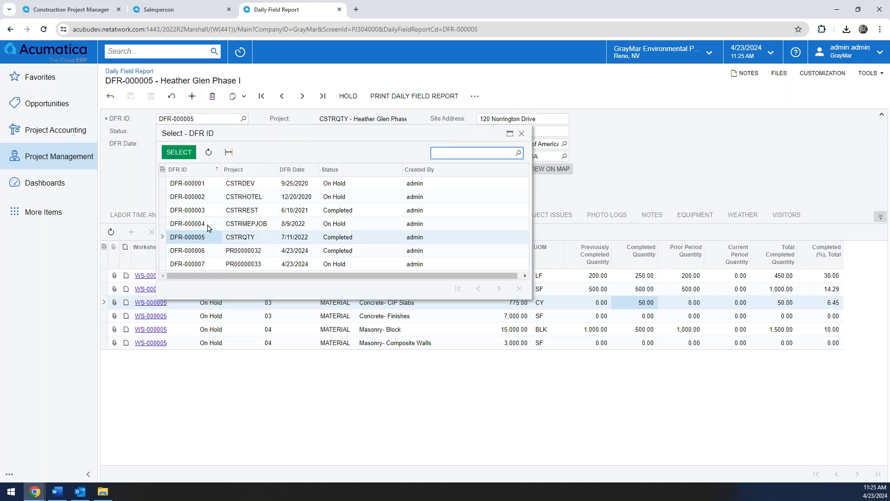
double_click(205, 261)
click(358, 220)
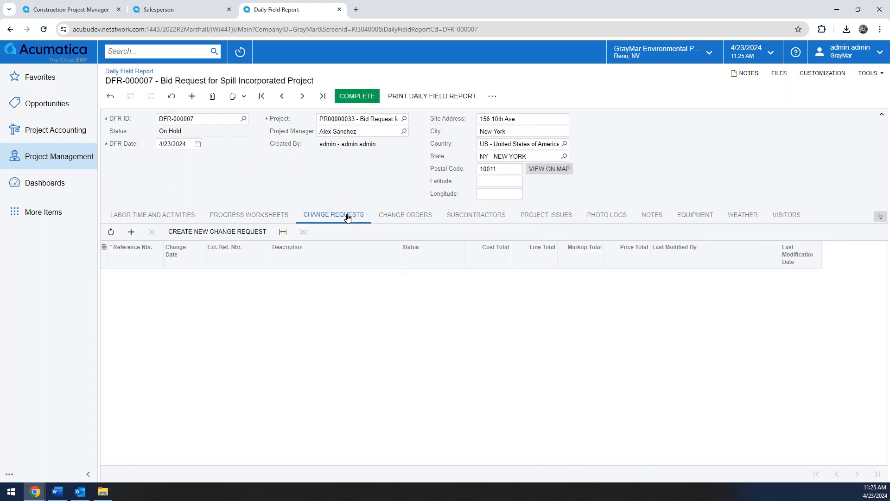
drag(126, 84, 189, 84)
click(221, 83)
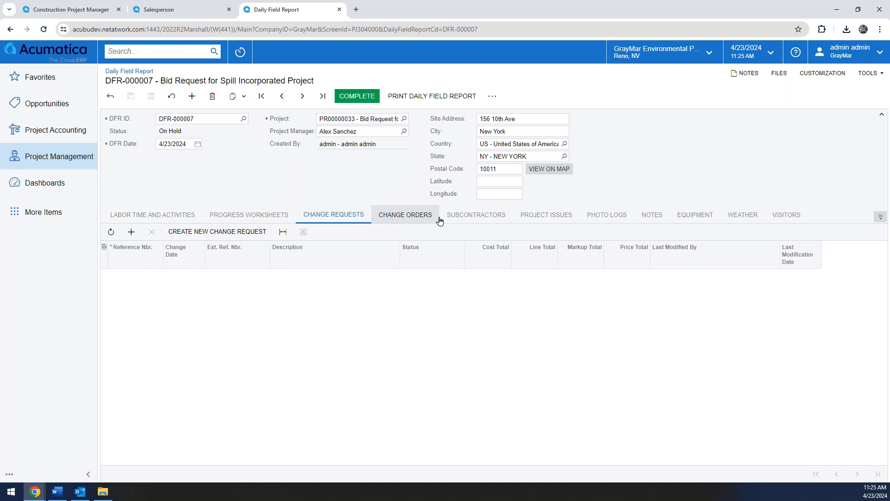
Try to add a subcontractor entry to the report by looking up a vendor
click(470, 219)
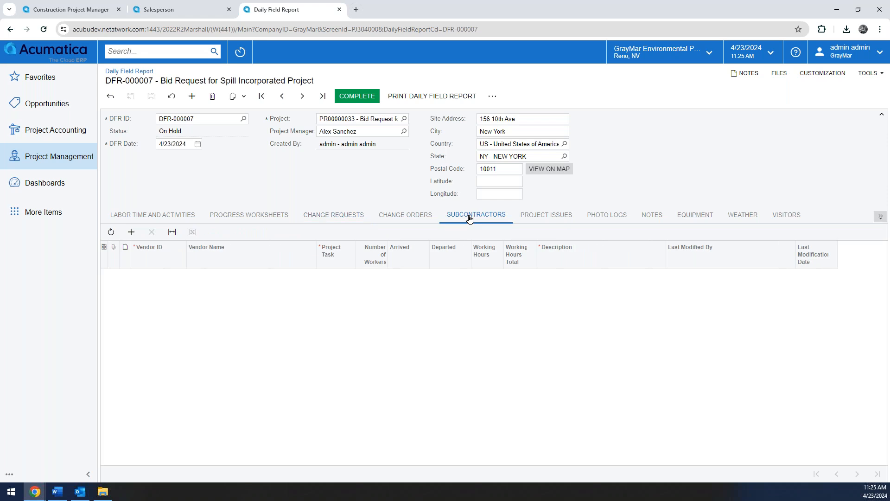
click(131, 232)
click(189, 275)
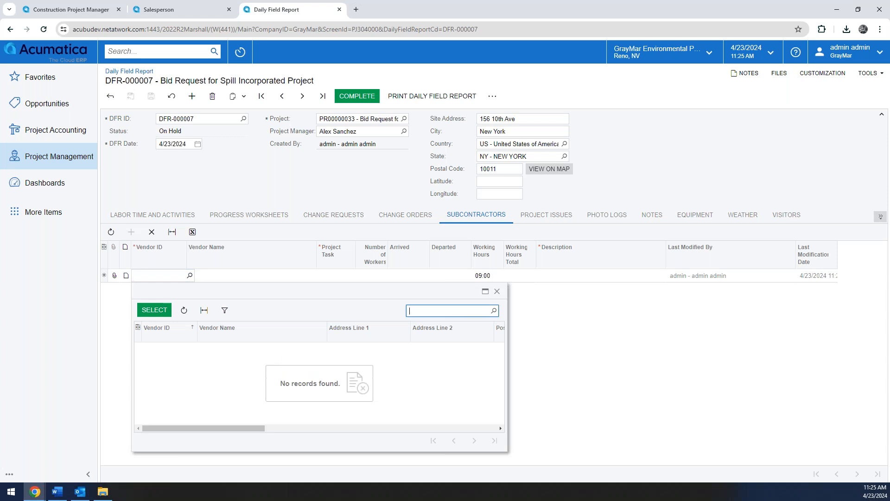
click(496, 292)
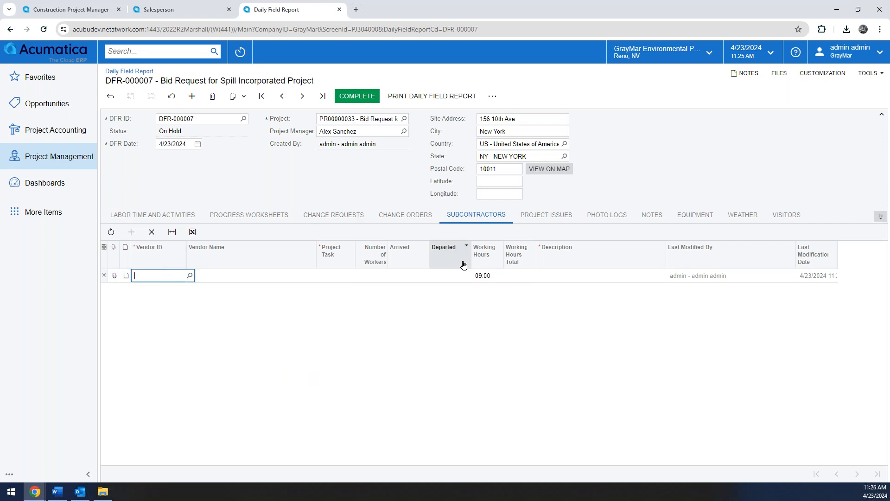
View the report's project issues, photo logs and notes sections
click(549, 216)
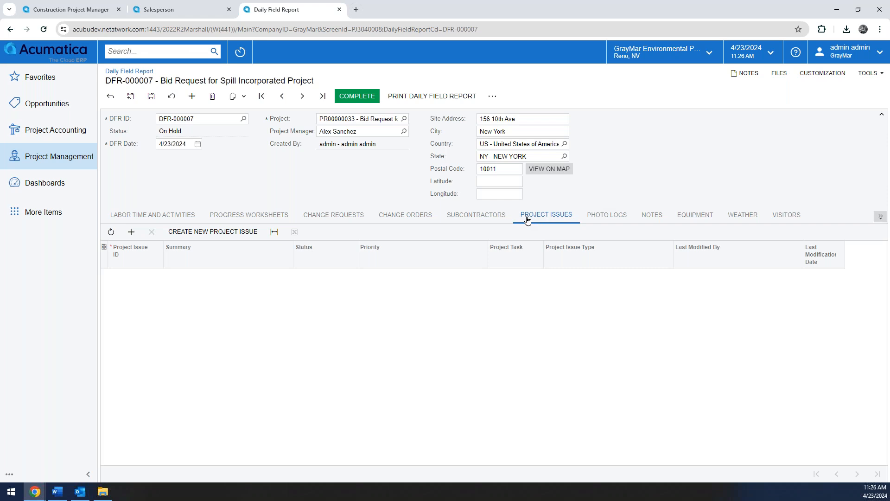
click(614, 216)
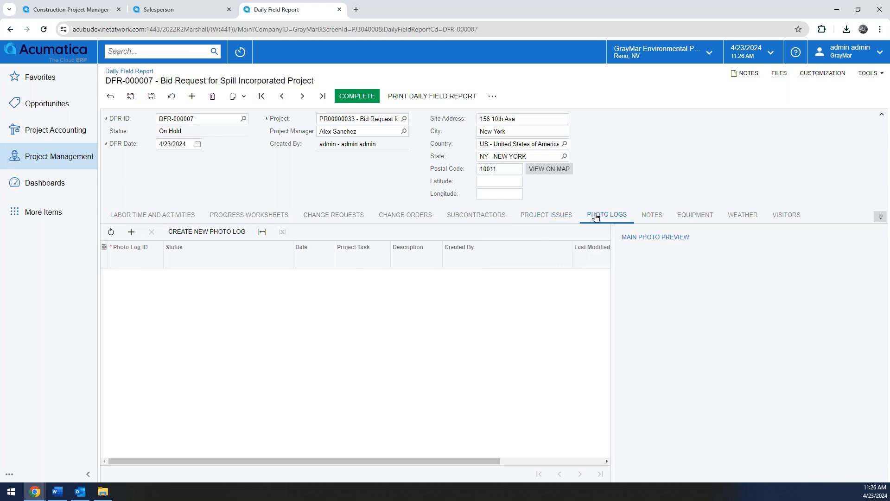
click(659, 216)
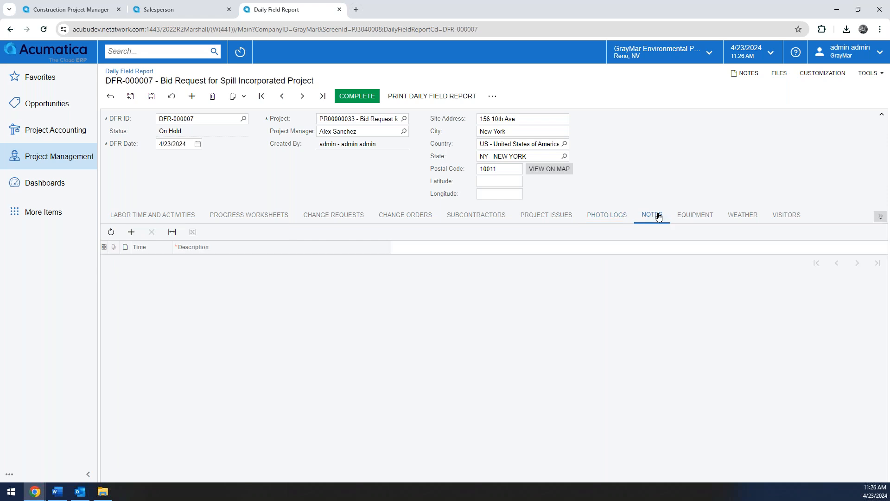
Add an equipment entry to the daily field report for 900156 Isuzu Truck 2016 with project task 02 SITEWORK
click(698, 216)
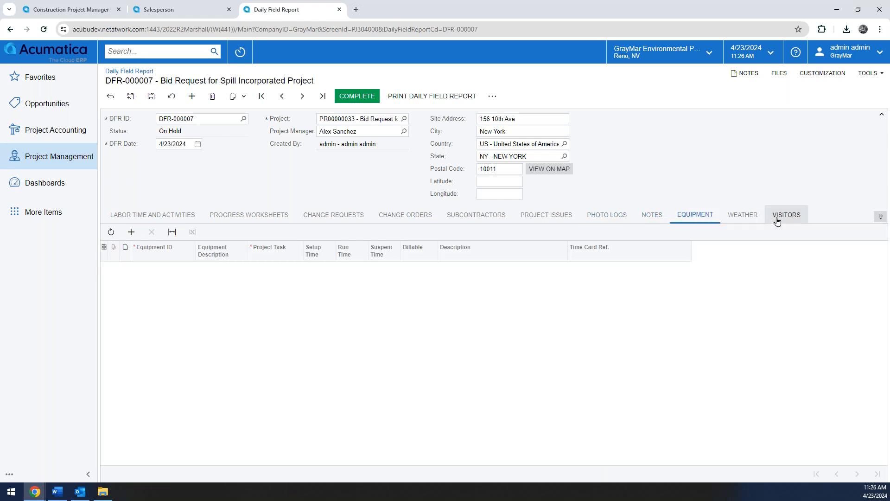
click(131, 232)
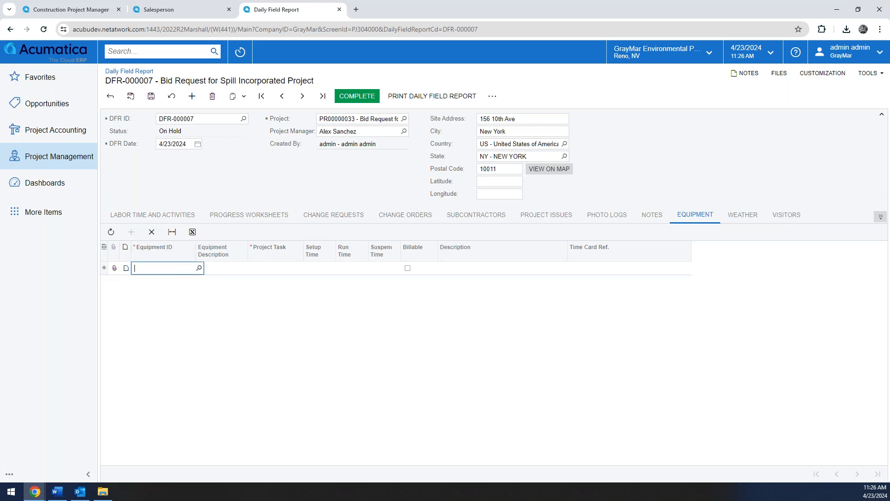
click(199, 269)
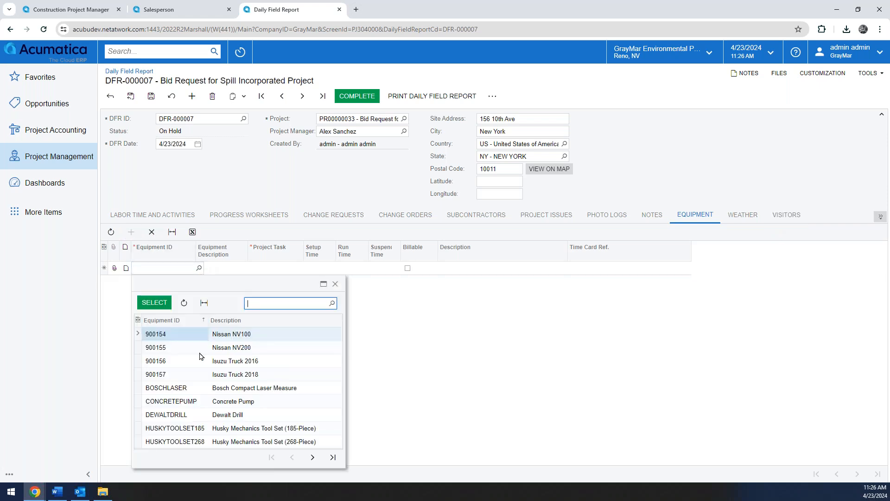
double_click(191, 364)
key(Tab)
click(307, 268)
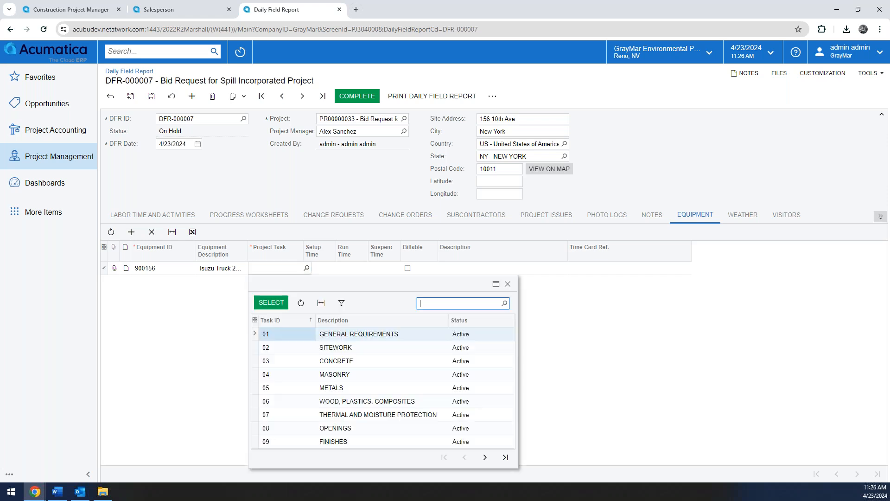
double_click(296, 341)
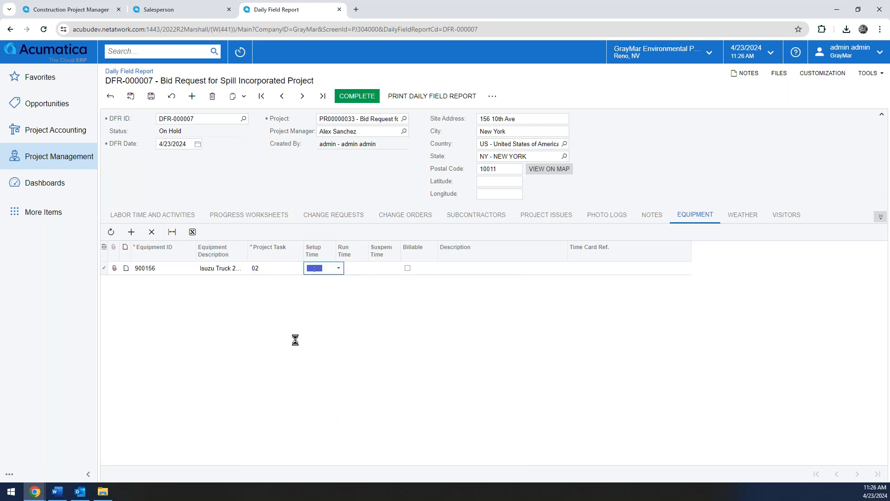
Set the truck entry's setup time to 04:00, run time to 08:00 and suspend time to 01:00
click(338, 268)
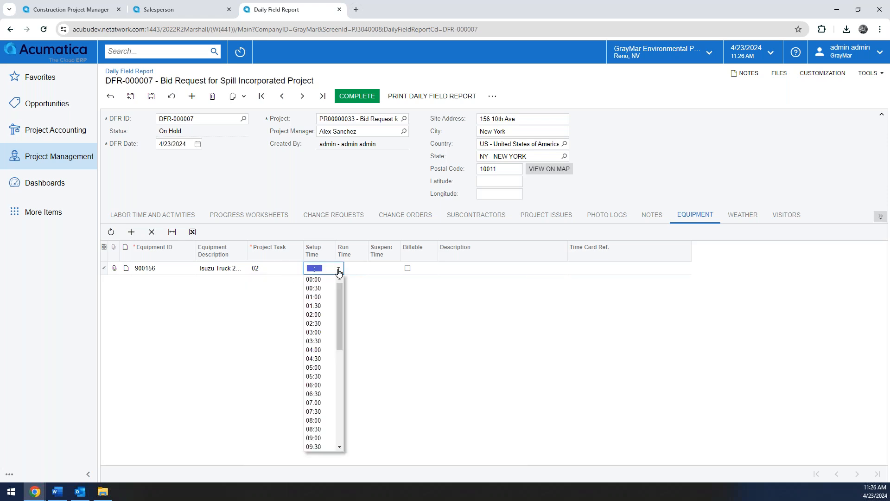
click(323, 351)
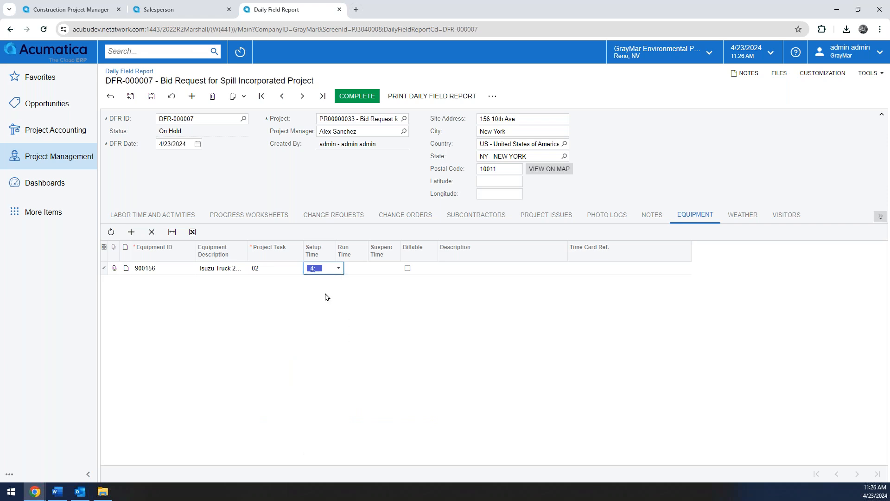
click(362, 270)
click(372, 268)
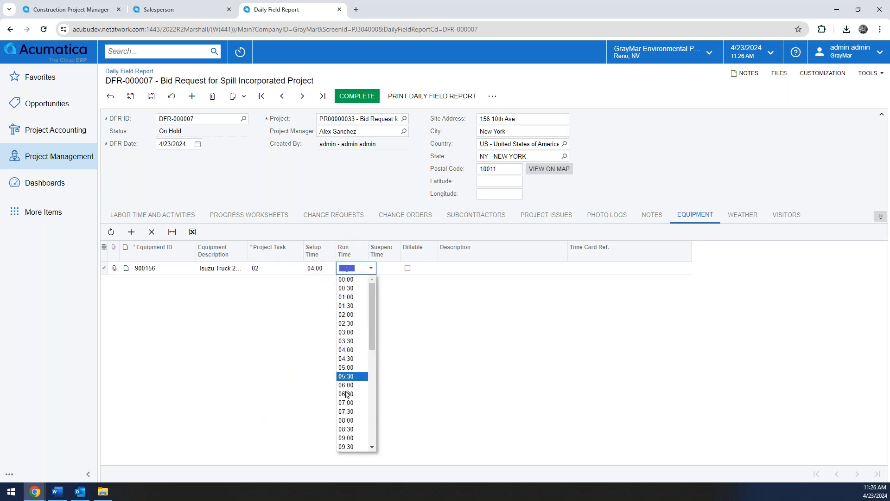
click(358, 417)
click(396, 268)
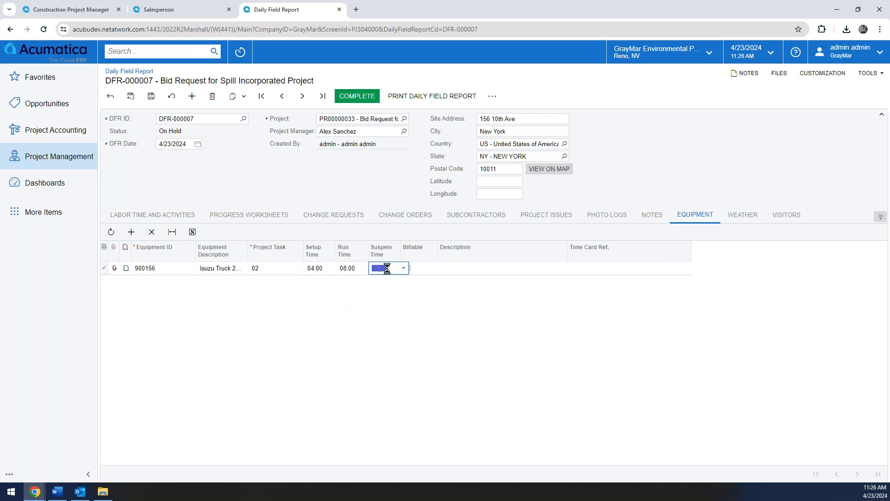
click(403, 268)
click(387, 297)
Mark the truck entry billable with the description "Used the truck today" and try to save the report
click(456, 269)
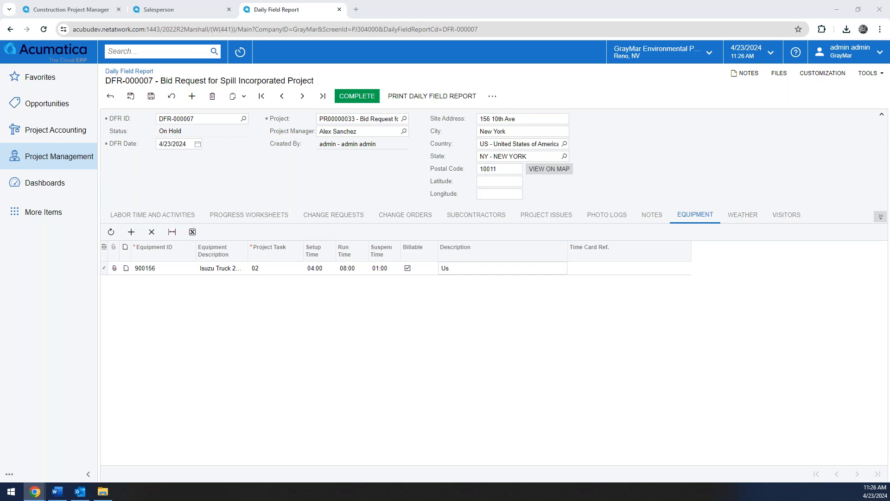
text(d the)
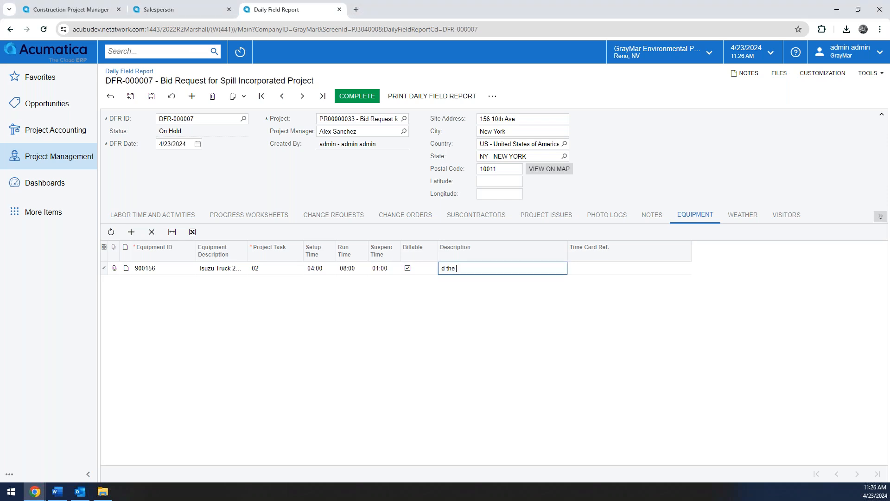
key(BackSpace)
key(BackSpace)
key(BackSpace)
key(BackSpace)
key(BackSpace)
click(152, 96)
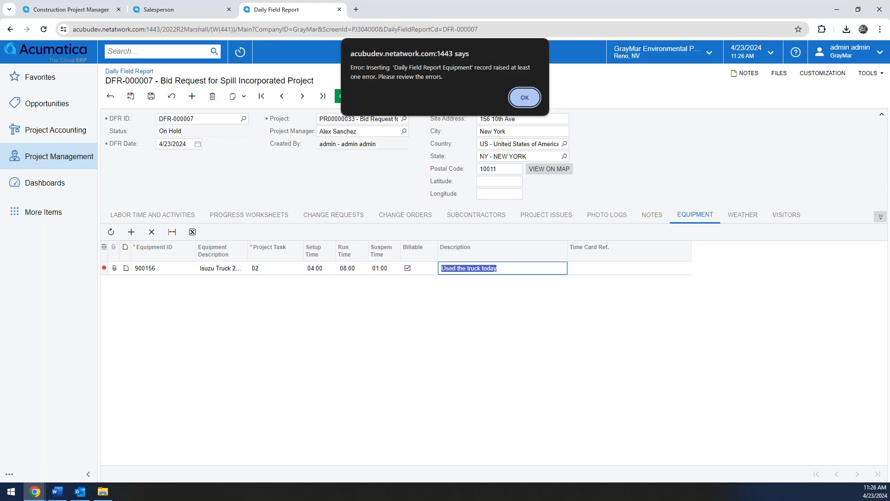
click(534, 100)
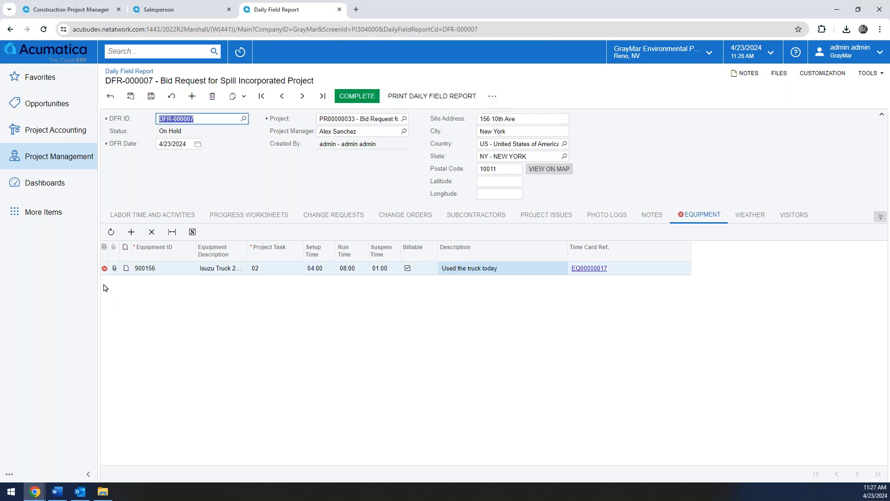
Try to save the report with the entry's equipment changed to 900157 Isuzu Truck 2018
mouse_move(105, 271)
click(187, 271)
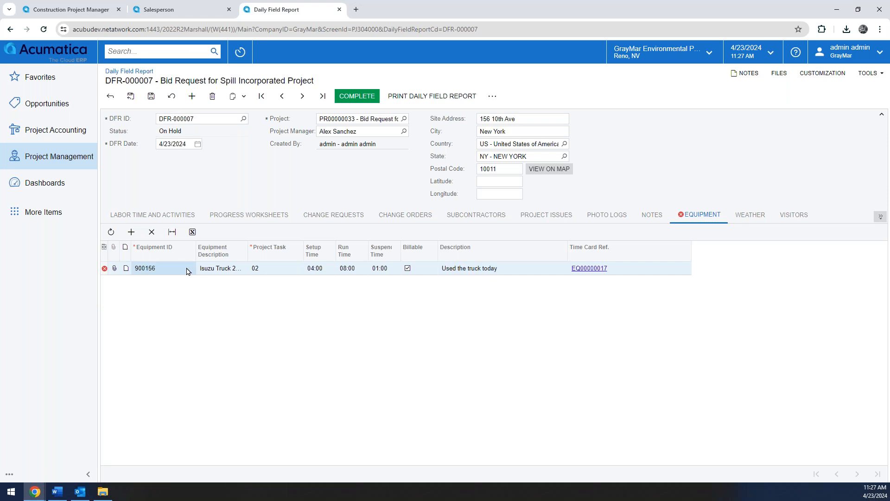
click(199, 268)
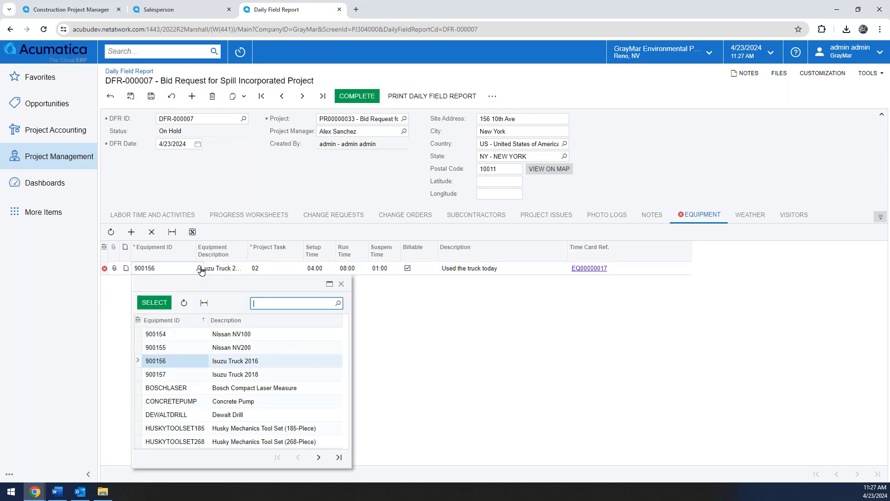
double_click(183, 374)
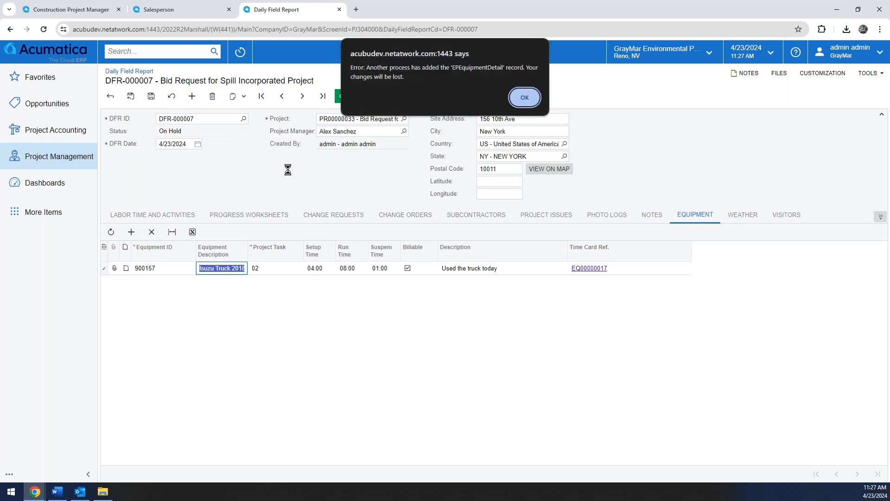
click(526, 97)
Add a new equipment entry for 900157 Isuzu Truck 2018 with project task 02 SITEWORK
click(131, 232)
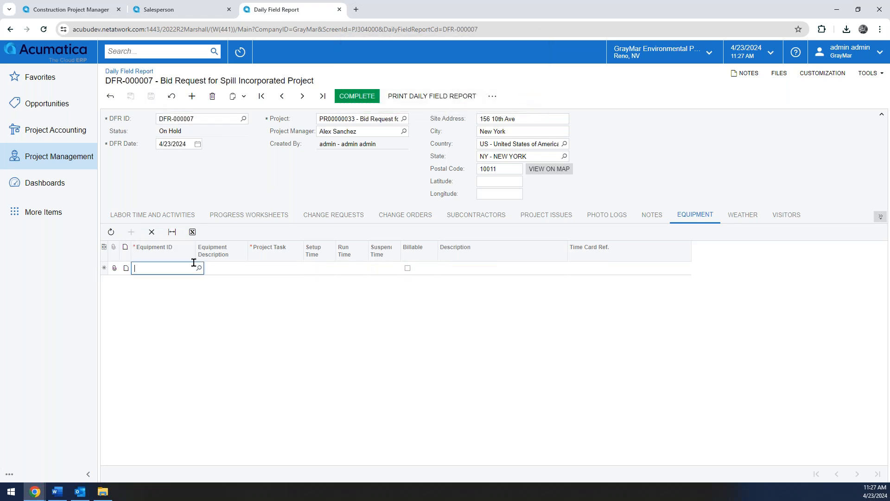
click(199, 268)
double_click(181, 379)
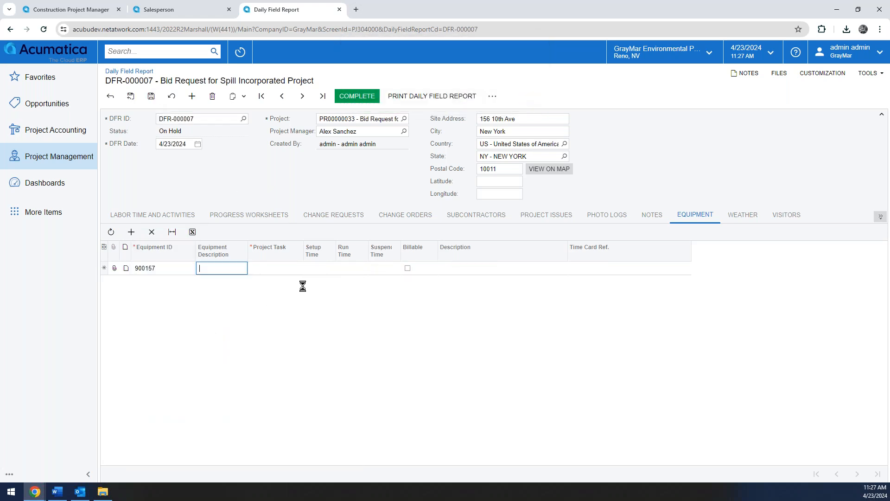
key(Tab)
click(306, 268)
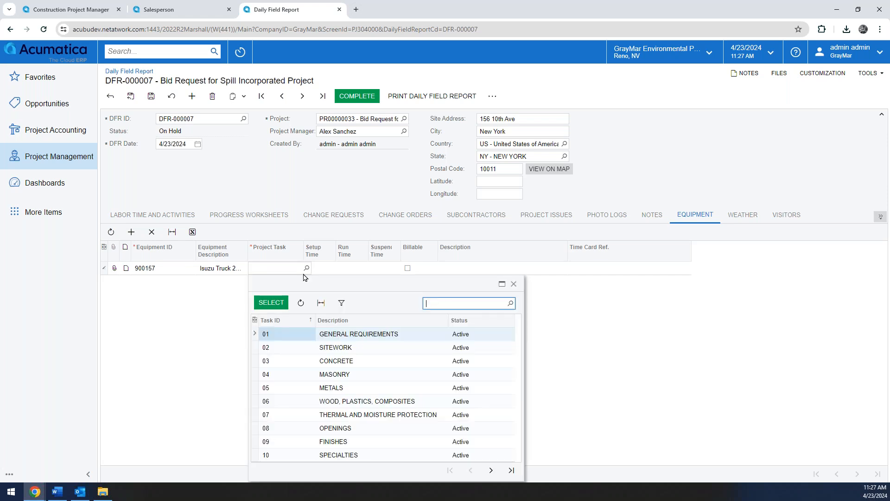
double_click(294, 353)
key(Tab)
Set the entry's setup time to 01:00, run time to 07:00 and suspend time to 02:00, and save the report
click(339, 268)
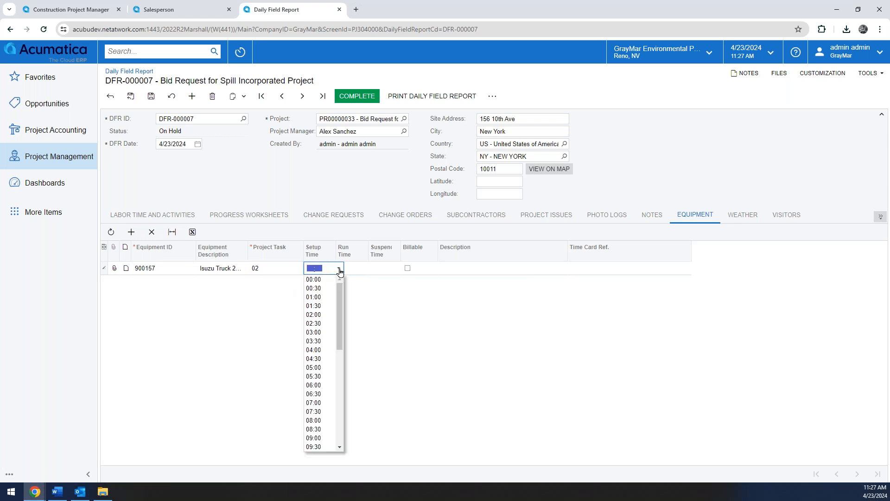
click(324, 298)
key(Tab)
click(371, 268)
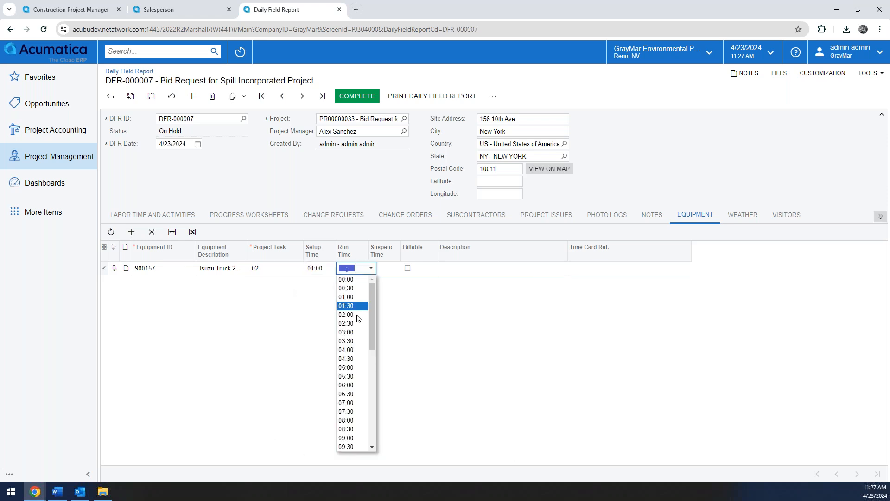
click(355, 403)
key(Tab)
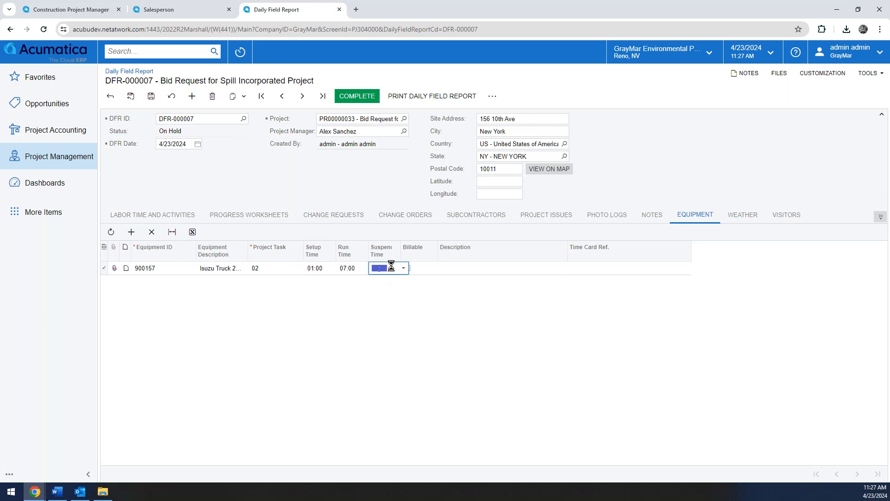
click(403, 268)
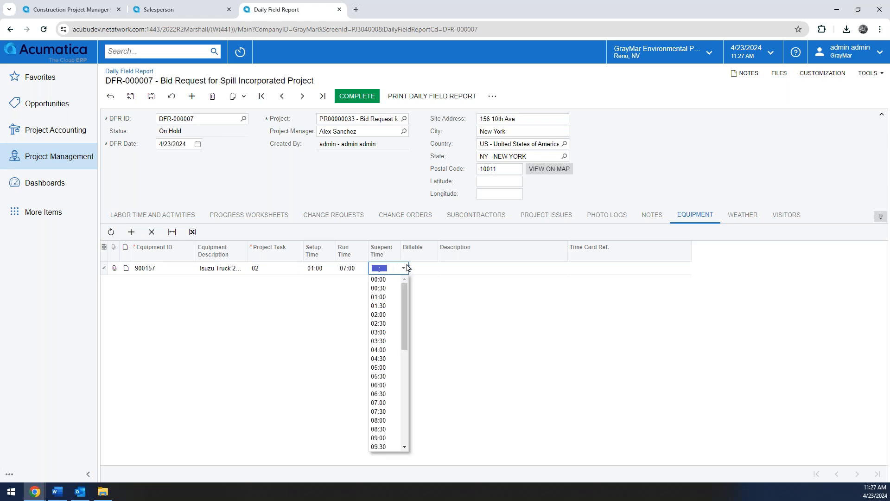
click(393, 313)
click(151, 96)
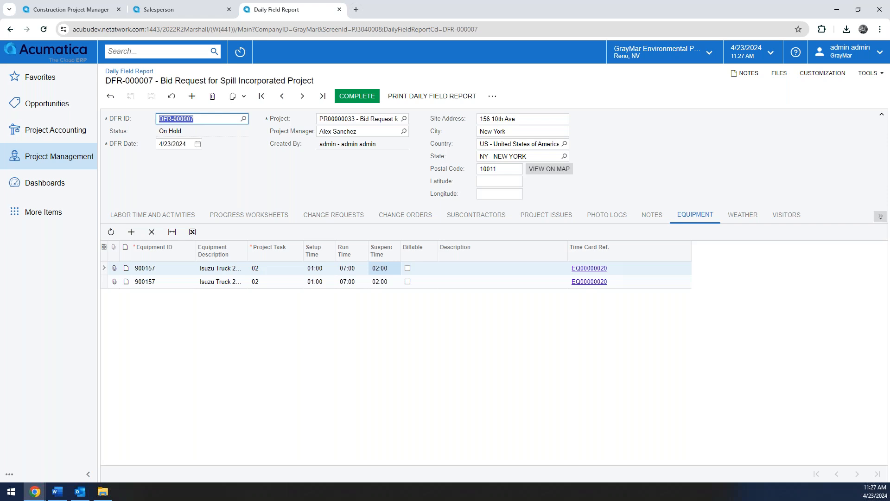
Delete the duplicate 900157 equipment line, mark the remaining one billable and save the report
click(152, 232)
click(407, 269)
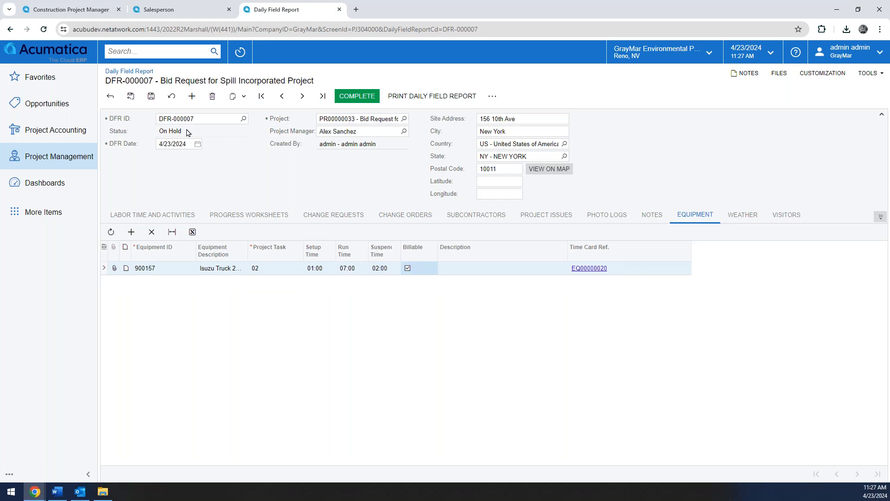
click(151, 96)
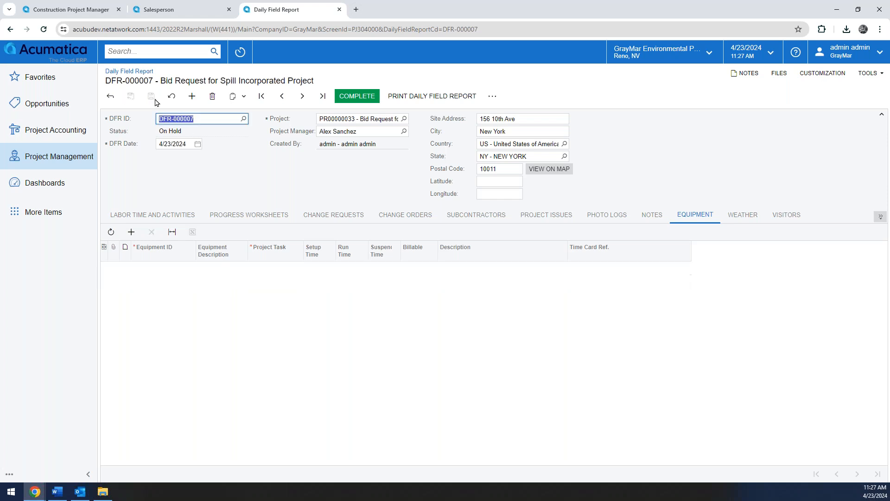
click(652, 215)
click(695, 215)
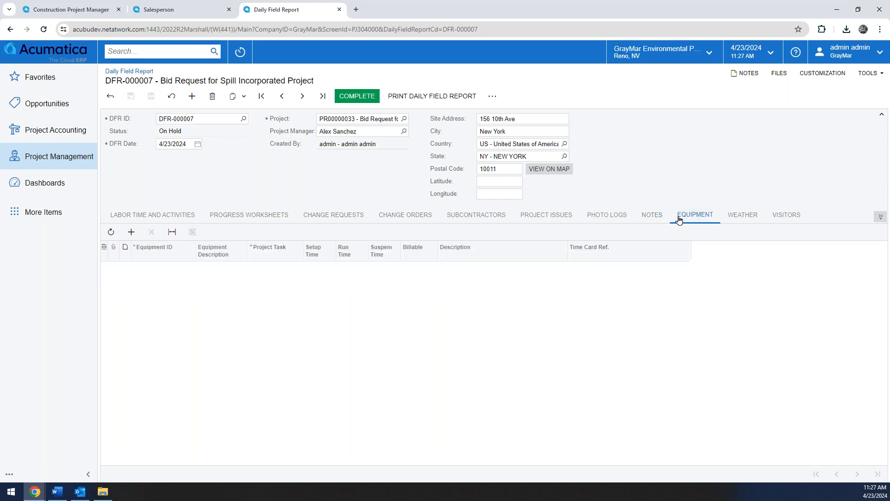
Add another equipment entry for 900157 Isuzu Truck 2018 and assign it to project task 02 SITEWORK
click(132, 232)
click(199, 268)
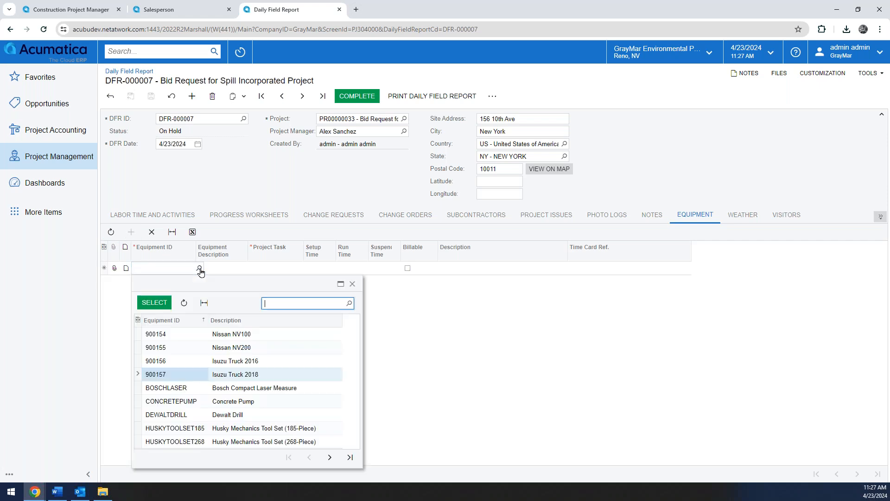
double_click(207, 371)
click(274, 268)
click(306, 268)
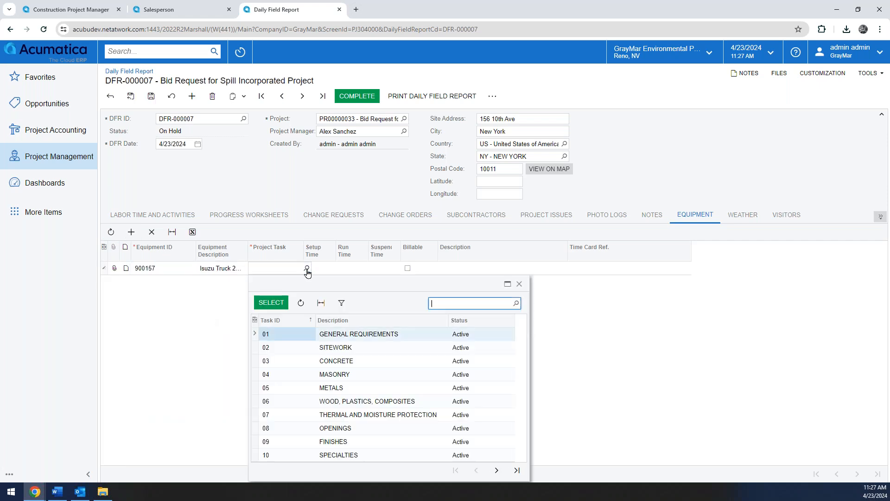
double_click(285, 351)
Set the entry's setup time to 01:30 and run time to 06:30, choose a suspend time, and save the report
click(339, 268)
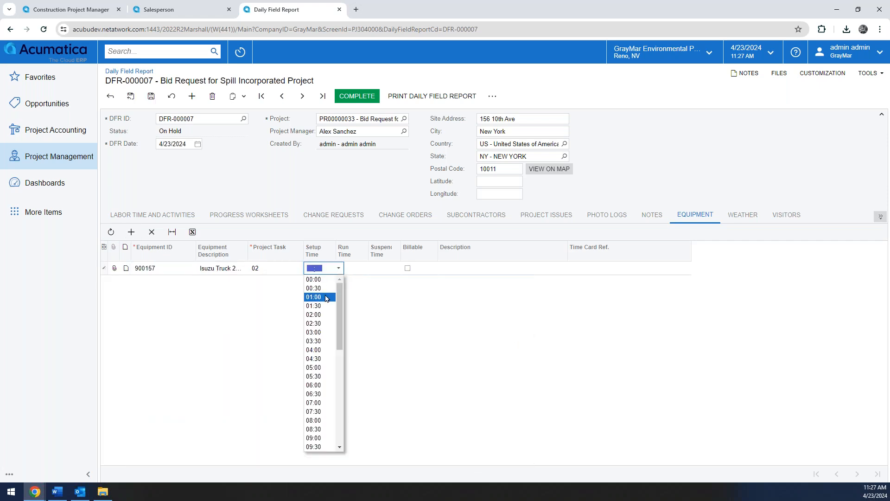
click(324, 307)
click(352, 268)
click(371, 268)
click(353, 394)
click(389, 273)
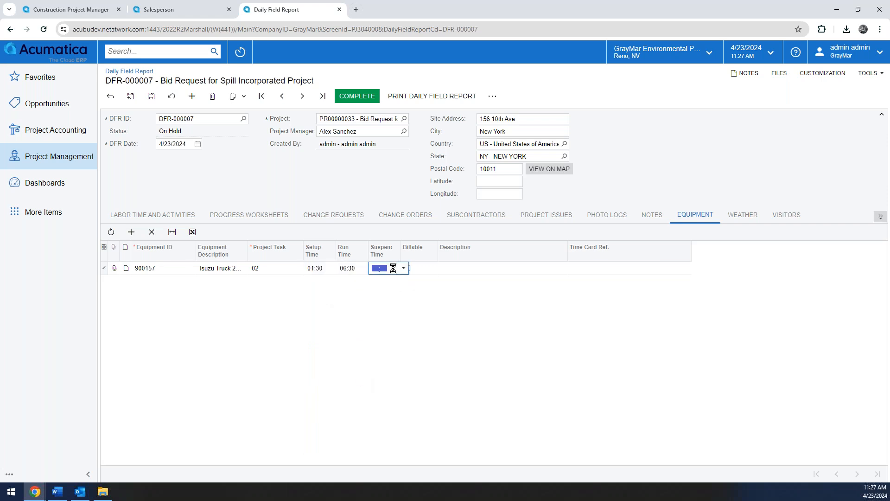
click(403, 268)
click(385, 337)
click(151, 96)
click(111, 231)
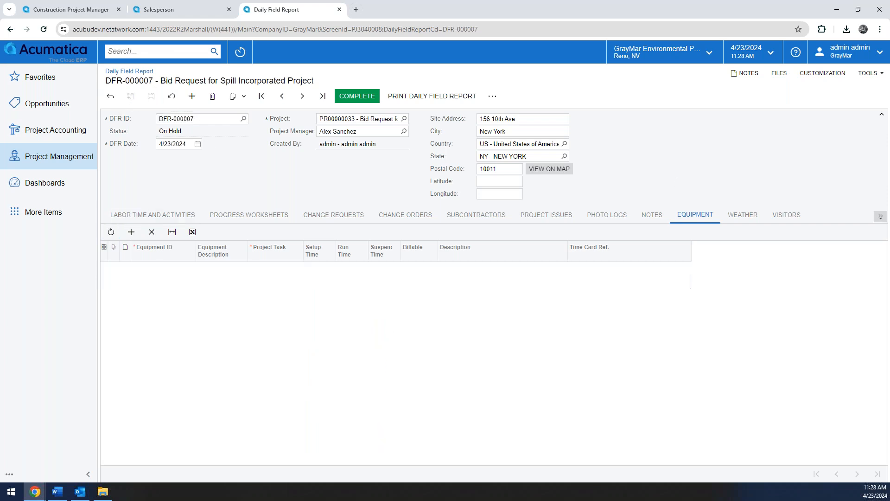
Create a new project issue from the daily field report with the summary "Found a rock under the door - need a blasting crew"
click(641, 215)
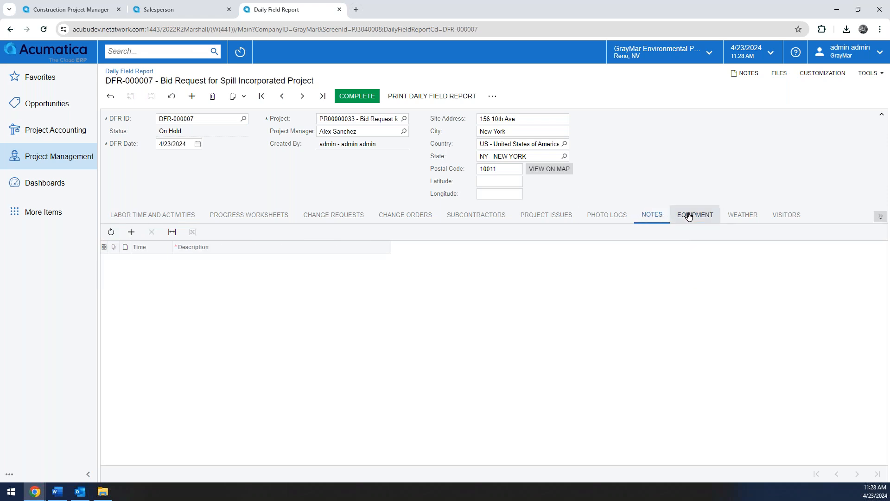
click(544, 218)
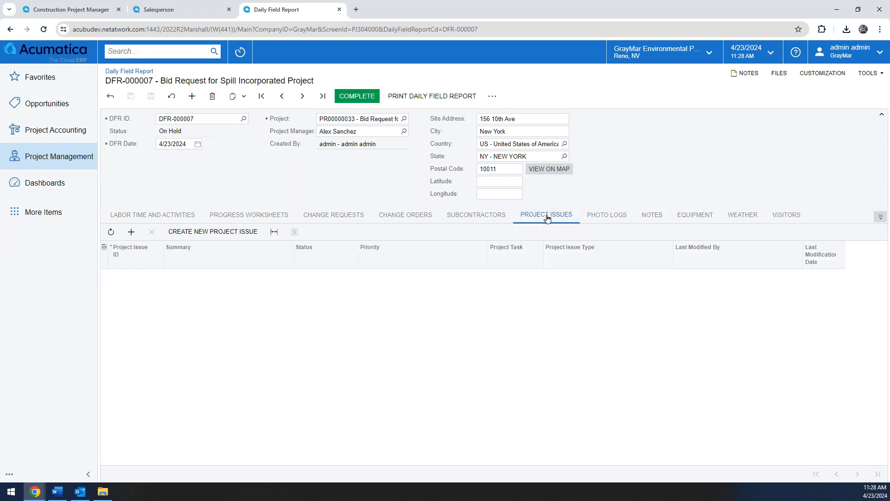
click(207, 237)
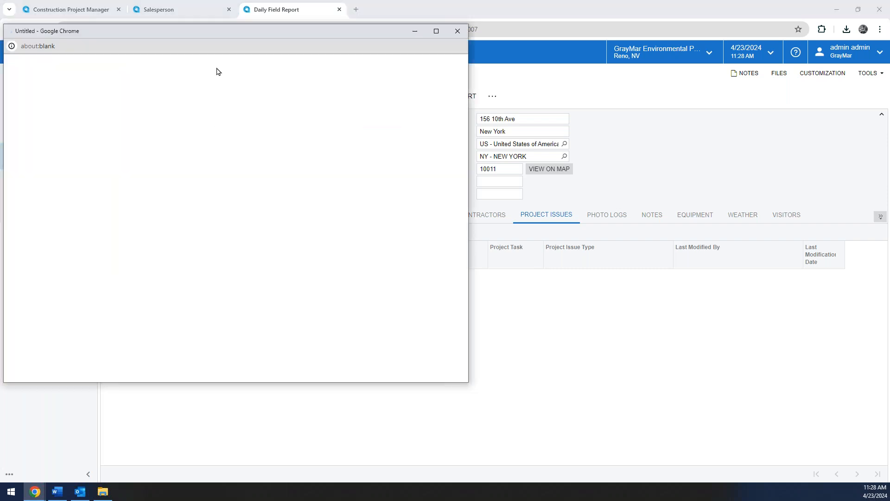
drag(235, 35, 446, 59)
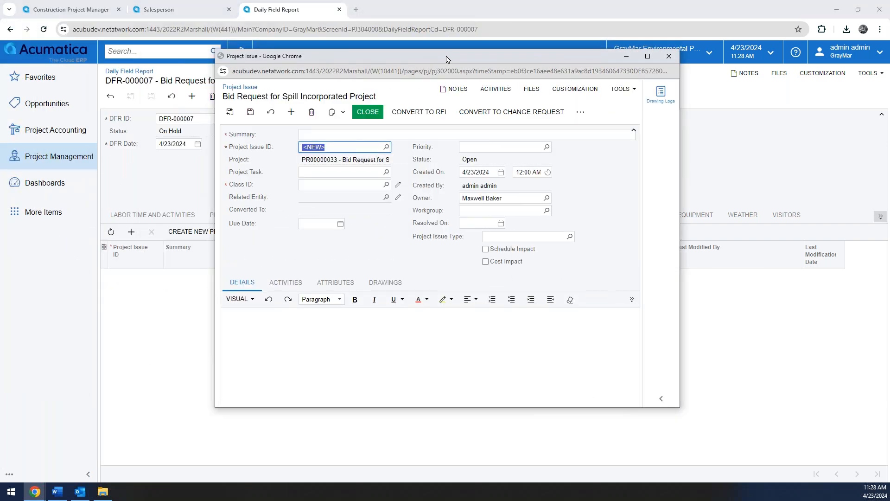
click(347, 132)
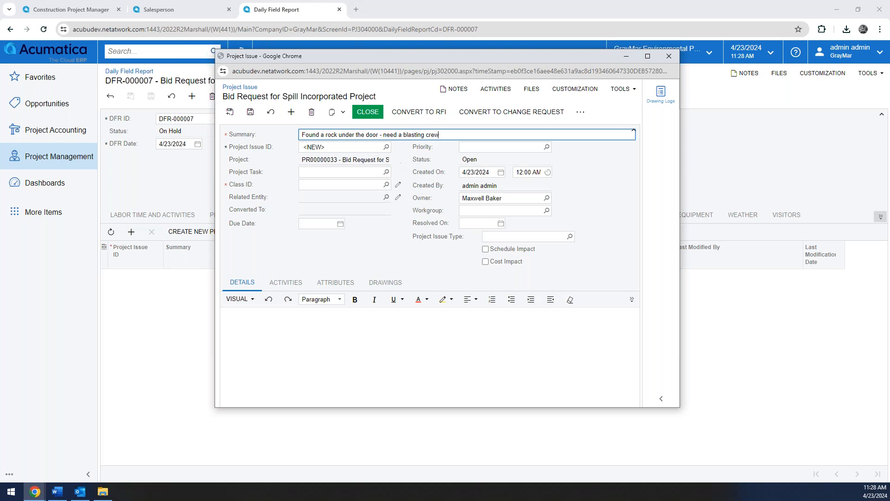
Assign the issue to task 02 SITEWORK and class FIELD, enter the description "Details of the issue here." and save it
click(386, 172)
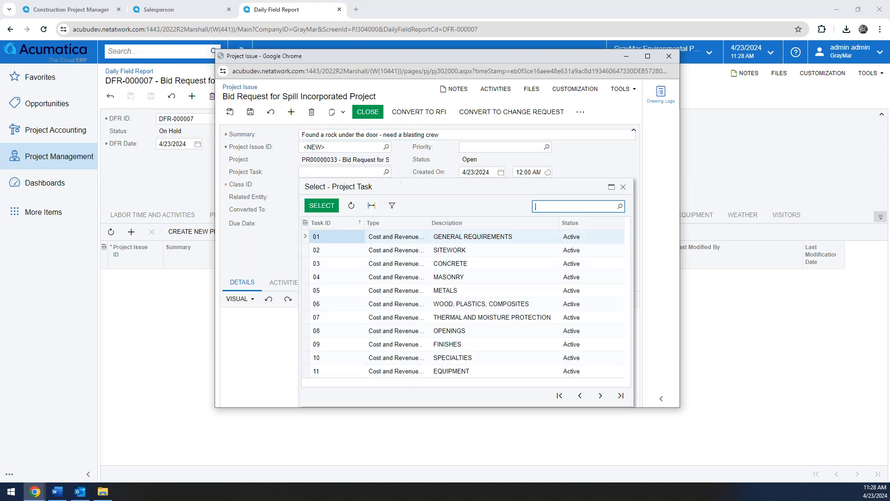
double_click(356, 253)
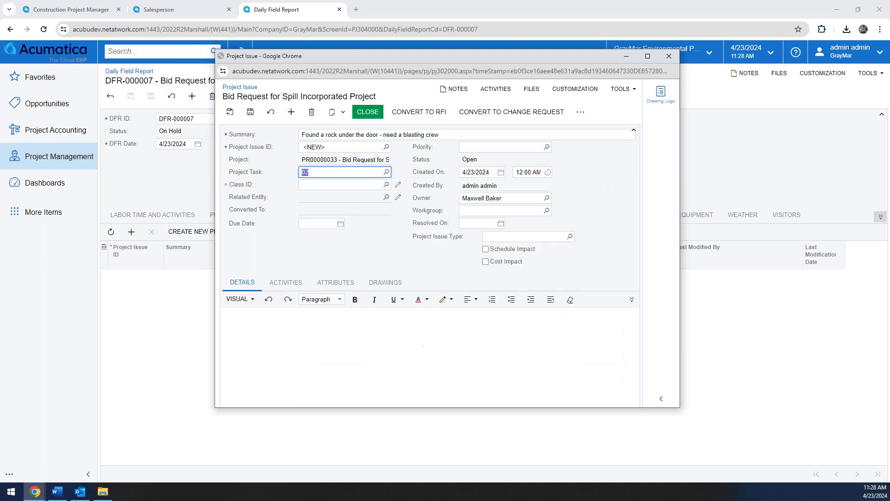
click(345, 184)
click(386, 184)
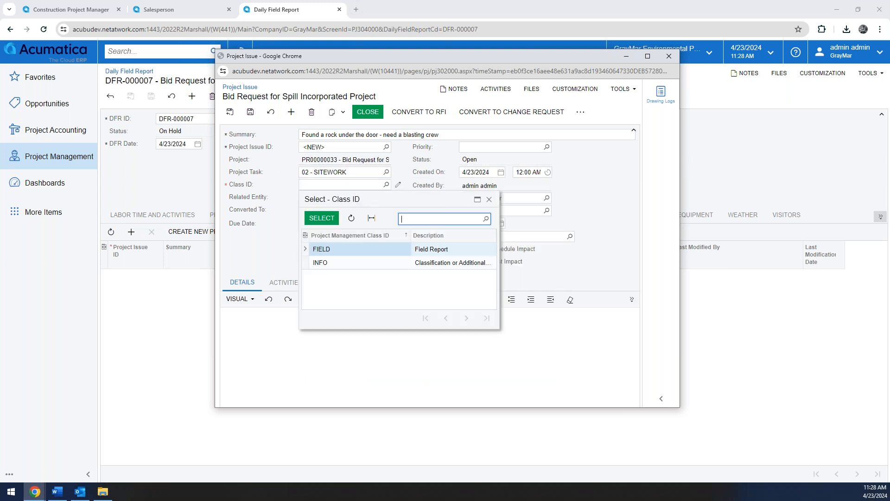
double_click(343, 249)
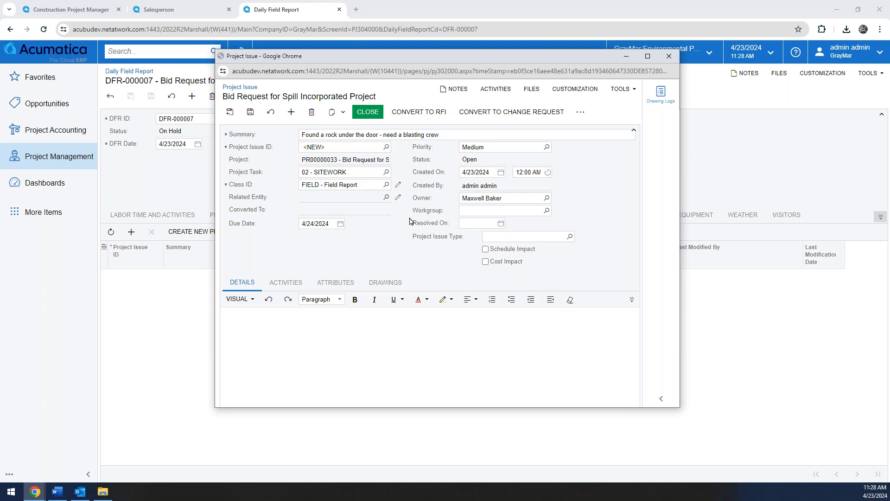
click(294, 345)
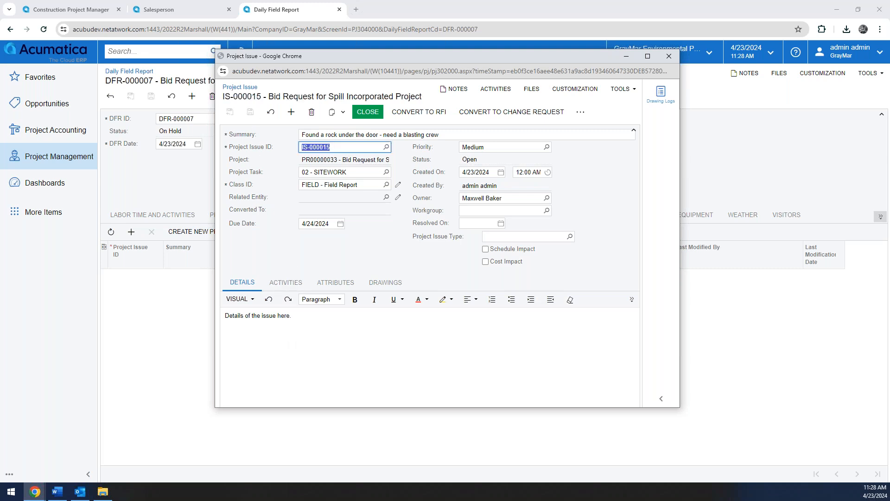
Log a phone call activity on the issue, summarized "Called the foreman, about the issue" with the text "No resolution as of yet", and save it
click(287, 283)
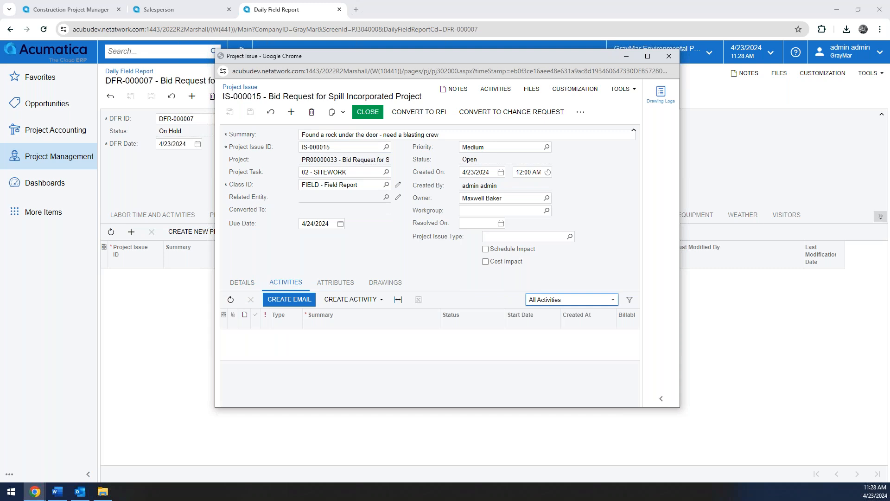
drag(327, 407, 342, 461)
click(360, 298)
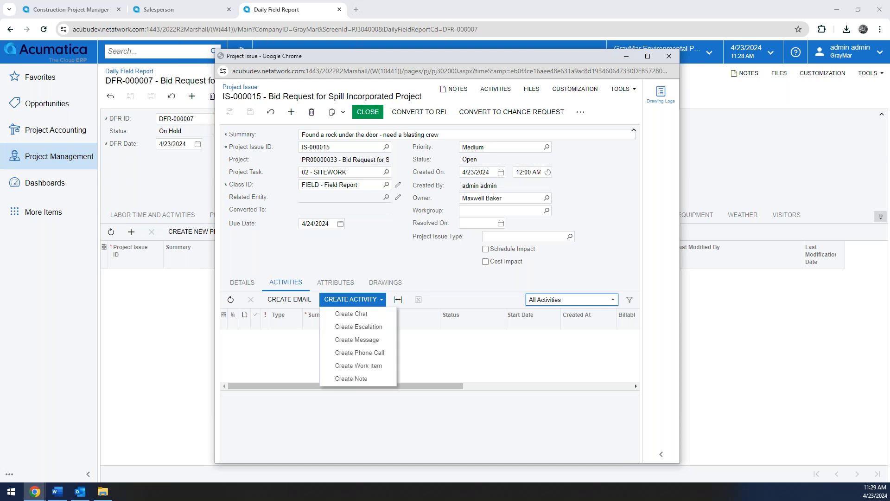
click(383, 339)
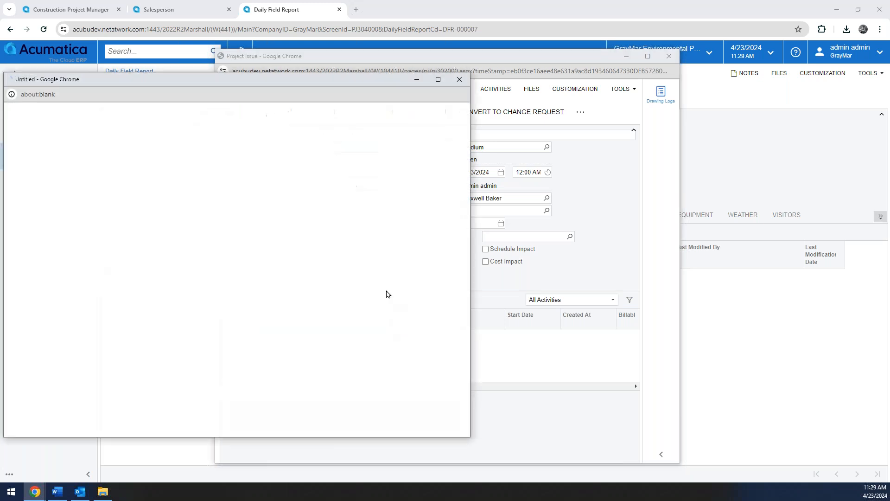
drag(236, 86, 271, 76)
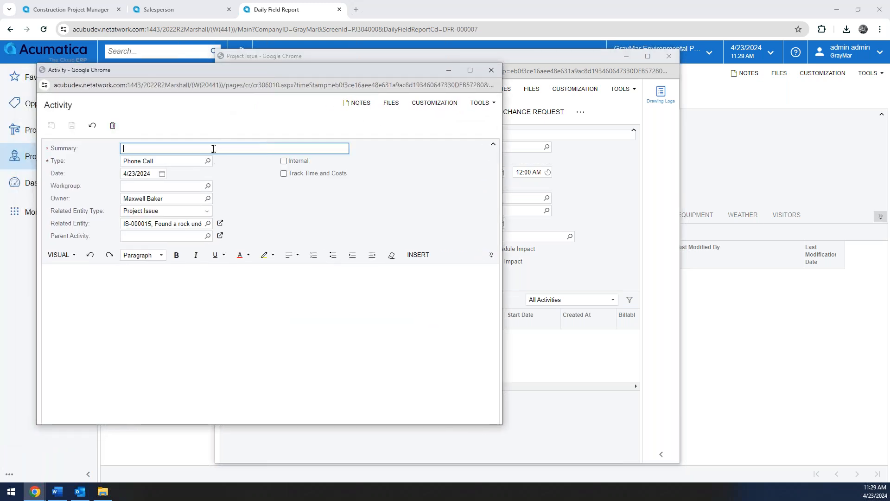
text(Called the foreman, about the issue)
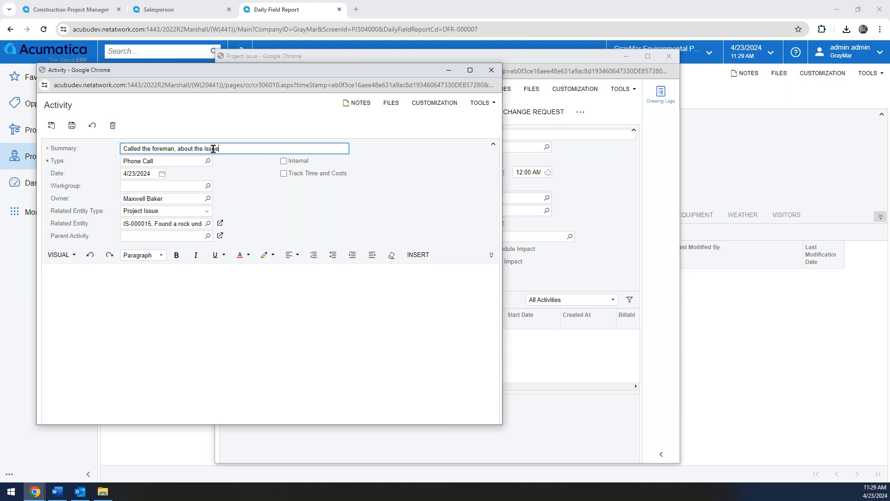
click(255, 241)
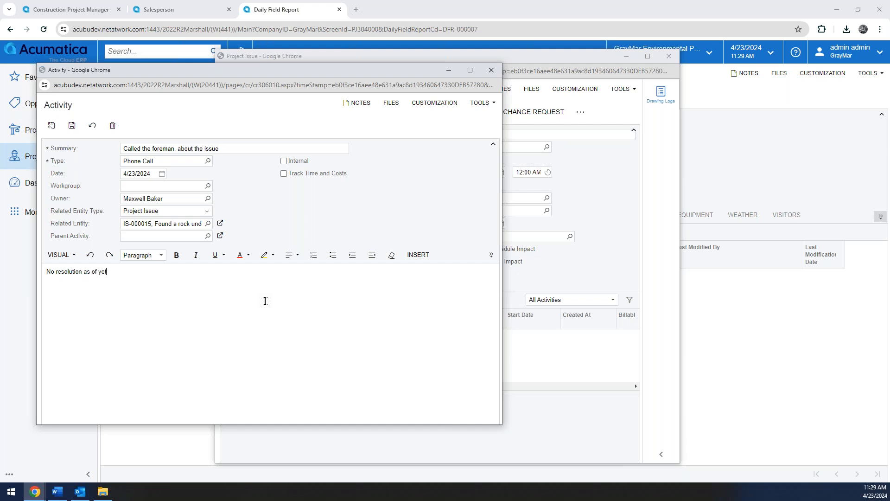
click(71, 125)
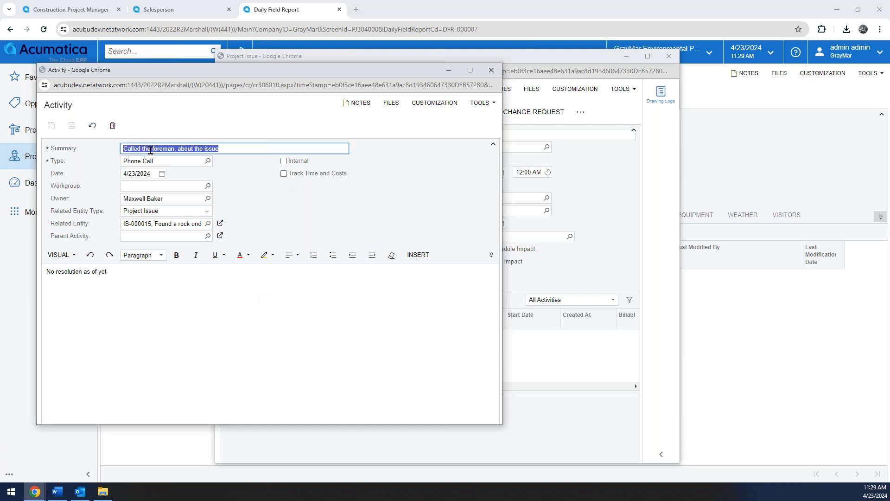
click(491, 69)
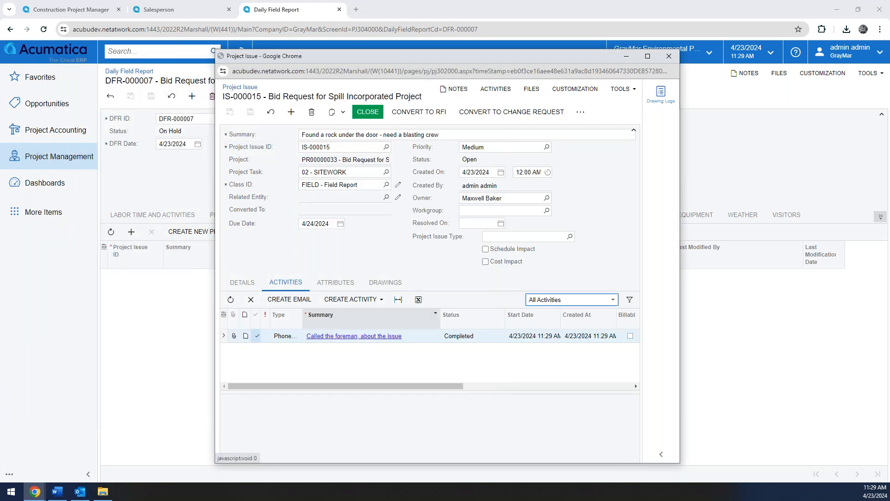
Check the project issue's attributes and its logged activities
drag(252, 98, 277, 96)
click(298, 99)
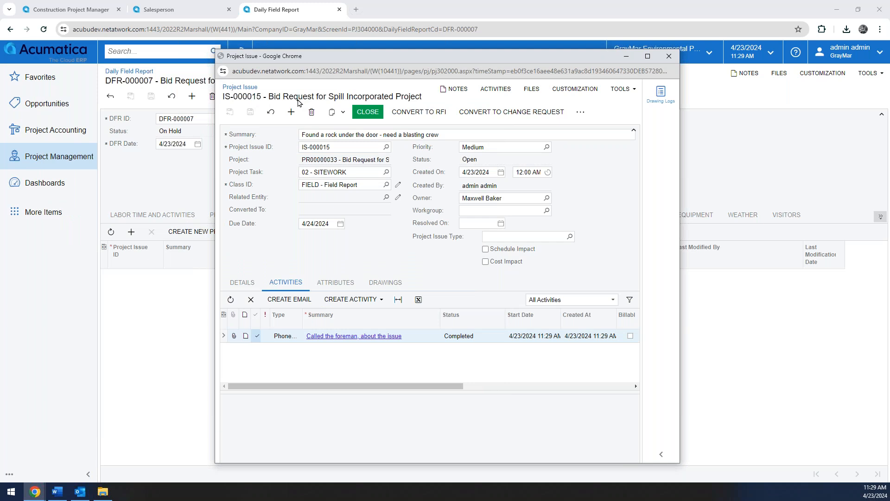
click(336, 282)
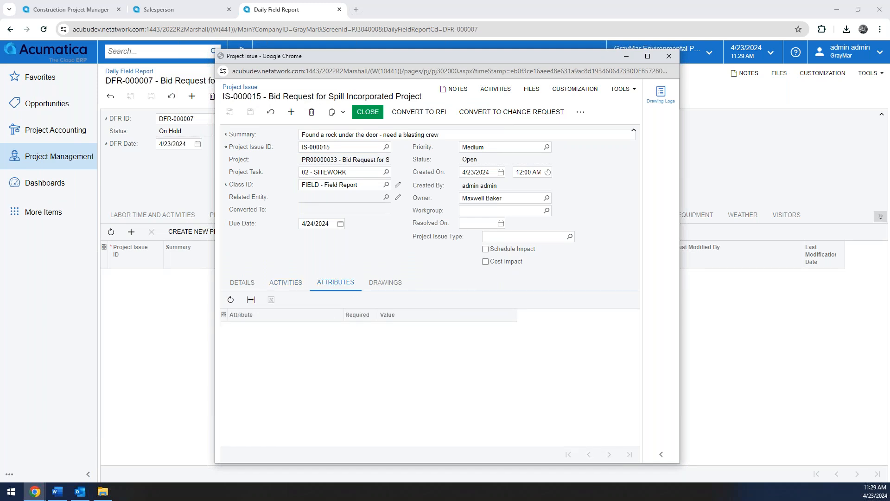
click(286, 282)
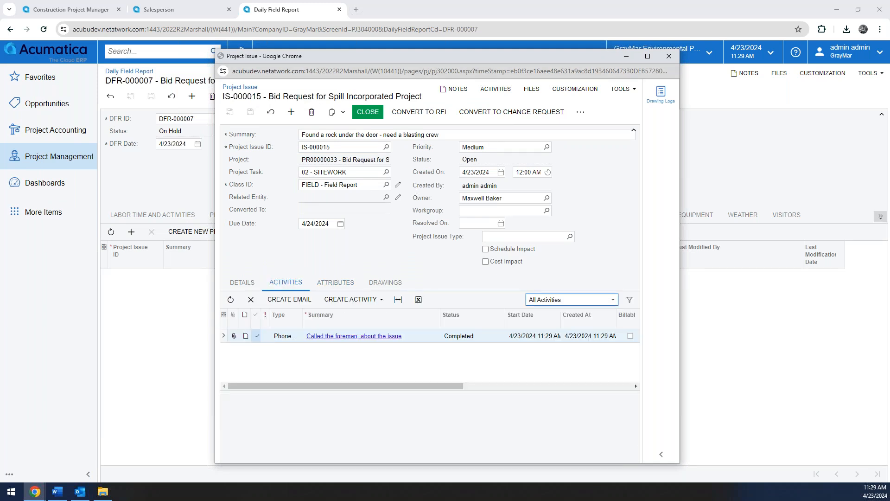
drag(510, 59, 436, 45)
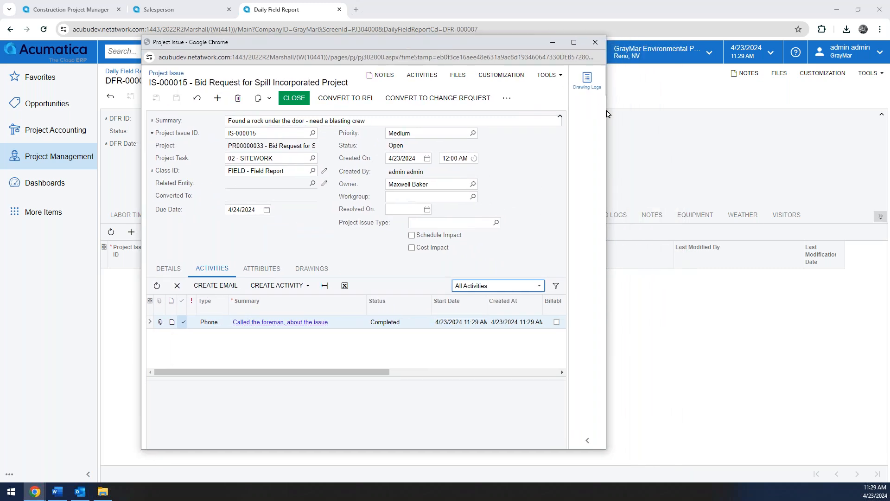
Convert the project issue to a request for information, selecting the ABC Studios Inc contact and class INFO
click(355, 101)
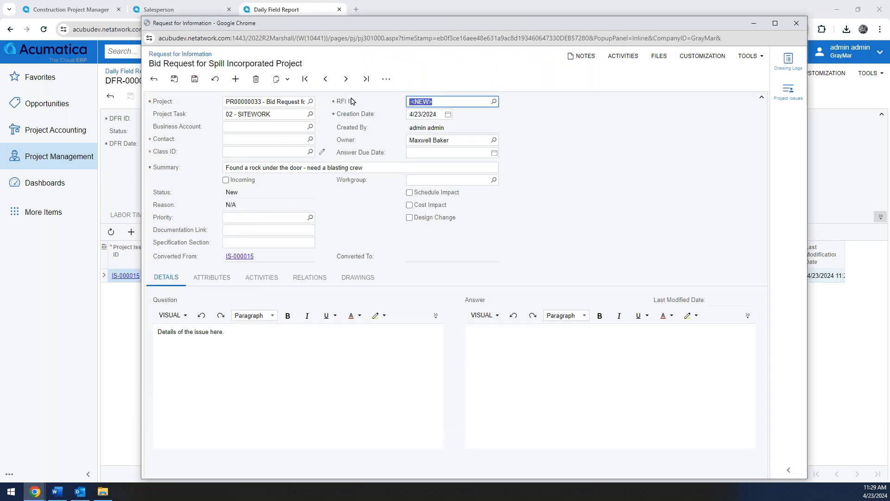
click(310, 139)
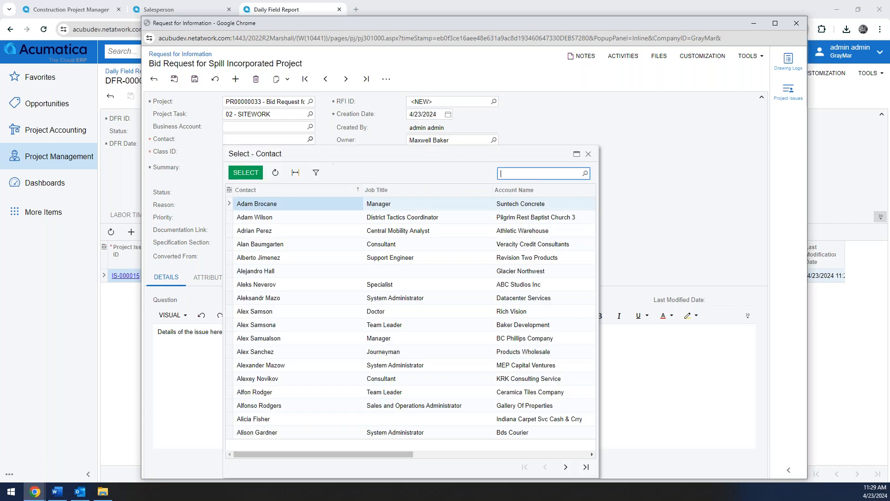
click(342, 289)
double_click(342, 289)
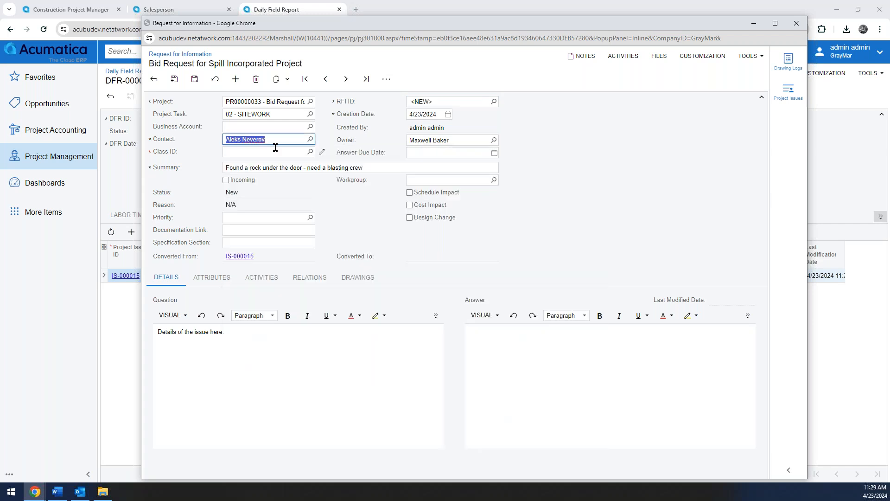
click(310, 151)
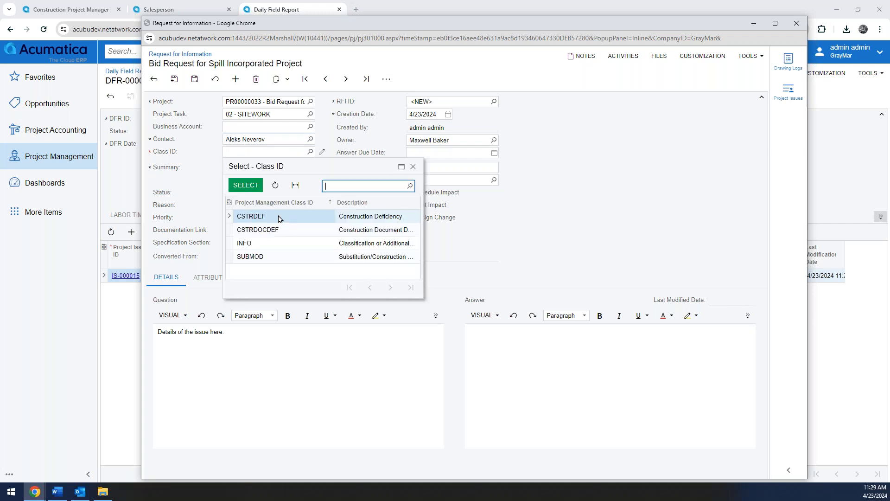
double_click(288, 244)
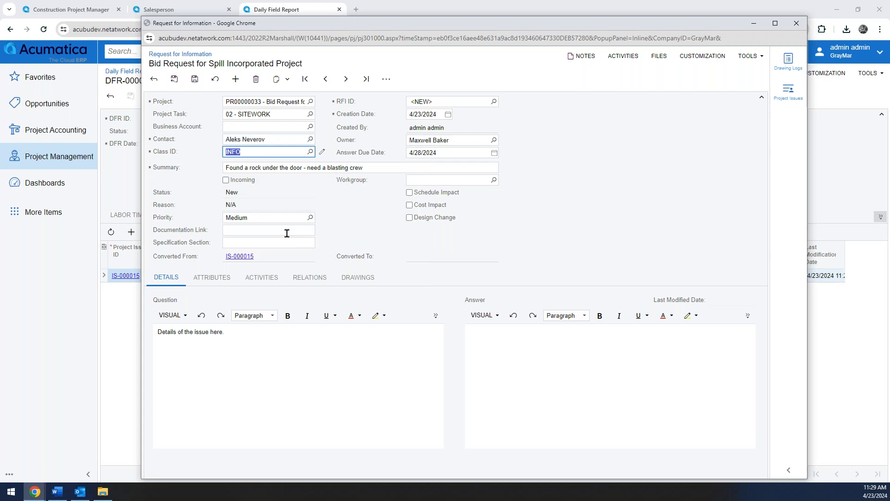
click(645, 166)
Leave the RFI not marked as incoming, flag a cost impact of 10,000.00 and save the RFI
click(226, 181)
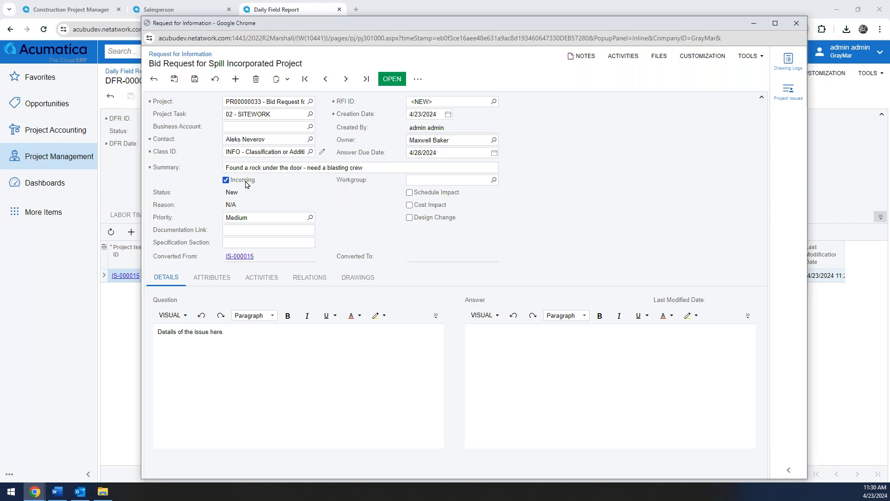
click(225, 180)
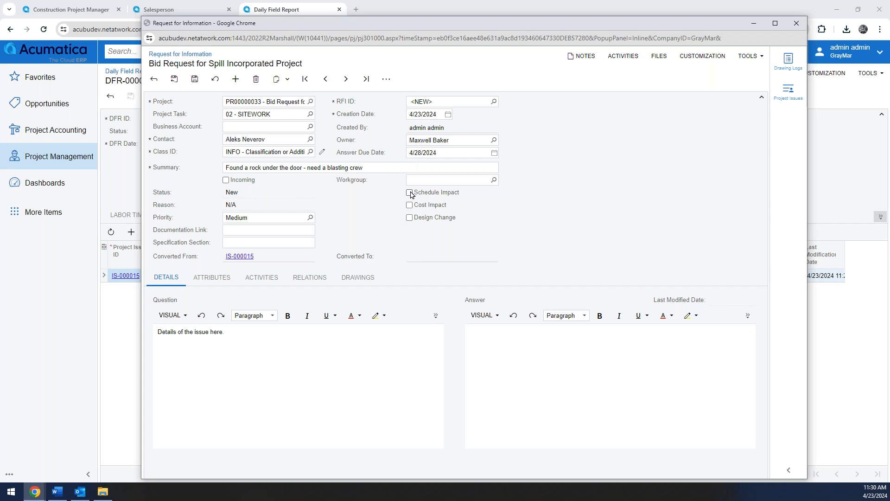
click(410, 205)
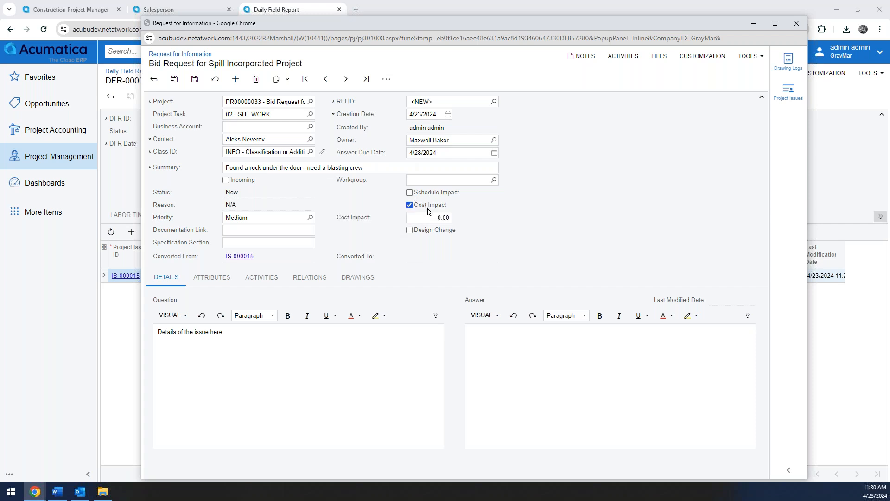
click(432, 216)
text(10000)
click(550, 216)
click(195, 81)
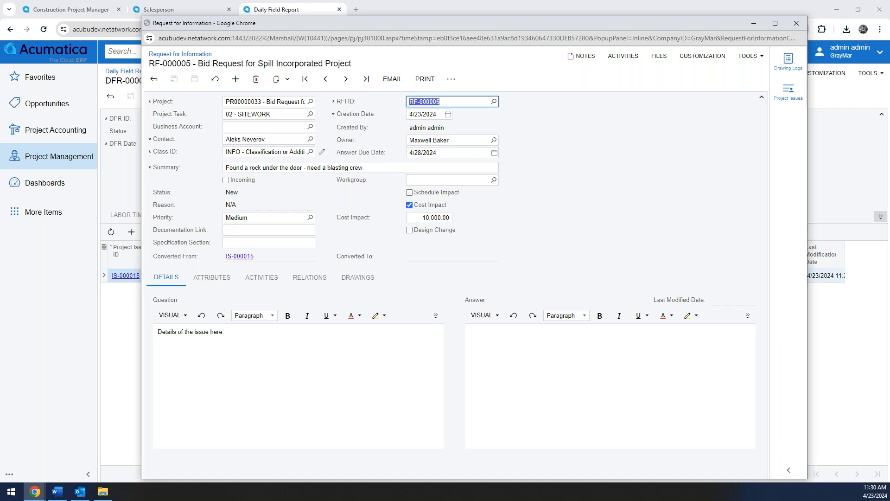
Check the RFI's question text and open its email draft to read through the message body
click(231, 347)
drag(235, 333, 167, 333)
click(204, 348)
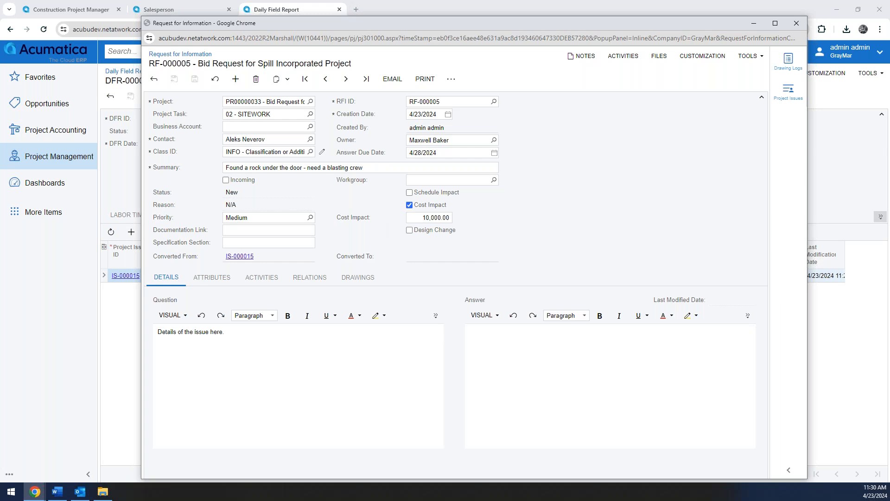
click(394, 80)
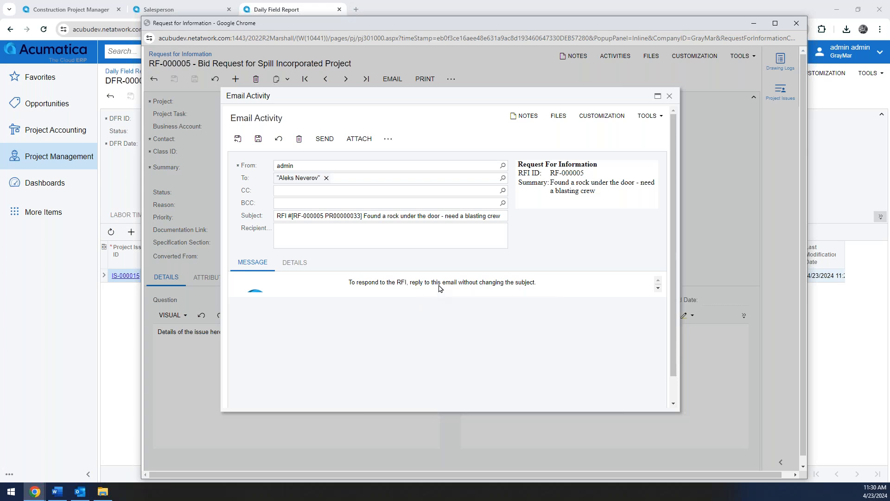
scroll(434, 288, down, 3)
scroll(428, 286, down, 3)
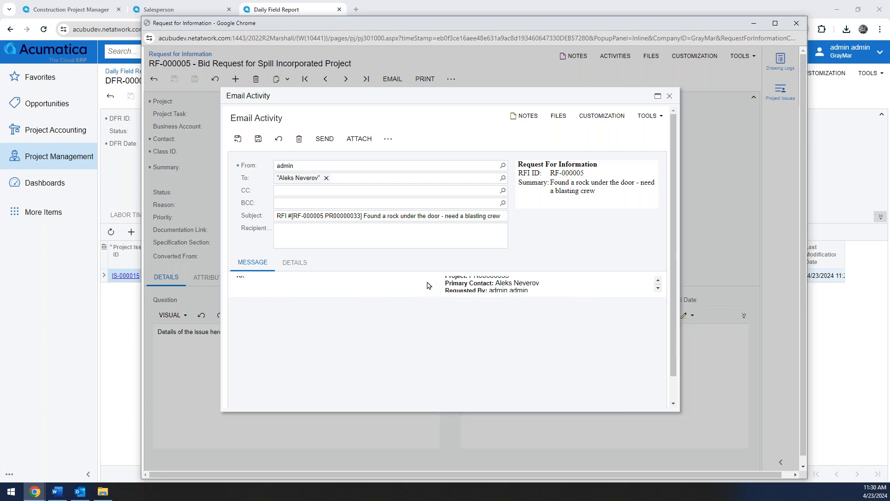
scroll(428, 285, down, 2)
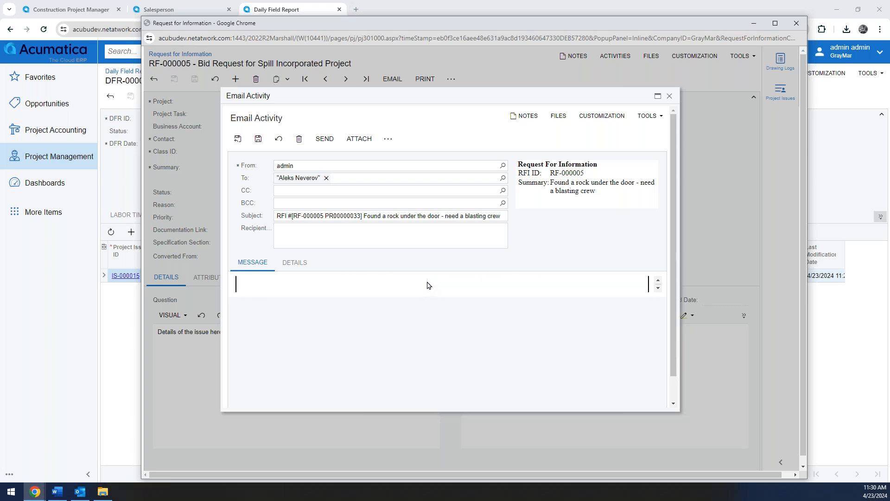
Close the email draft, mark the RFI as incoming and open the RFI
click(670, 96)
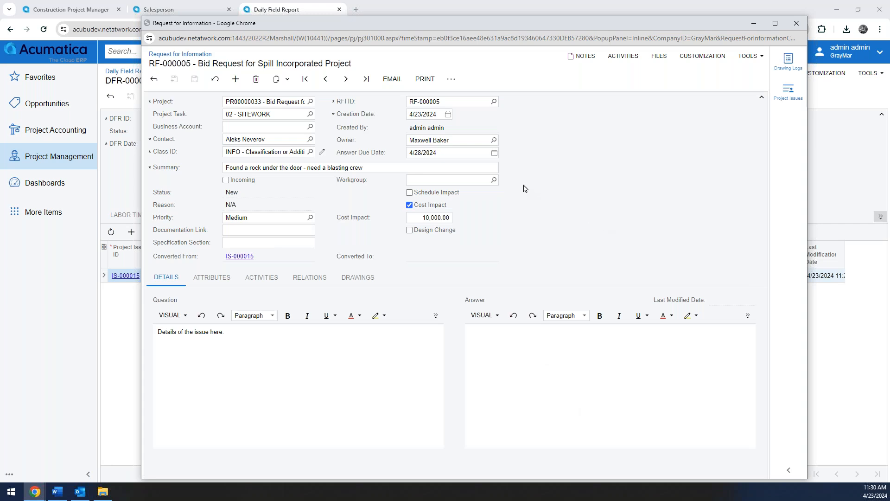
click(451, 79)
click(498, 72)
click(226, 180)
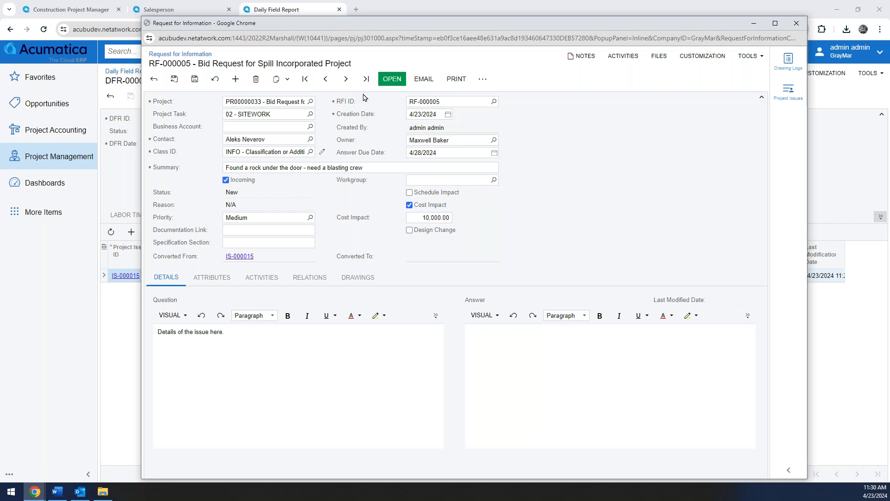
click(394, 79)
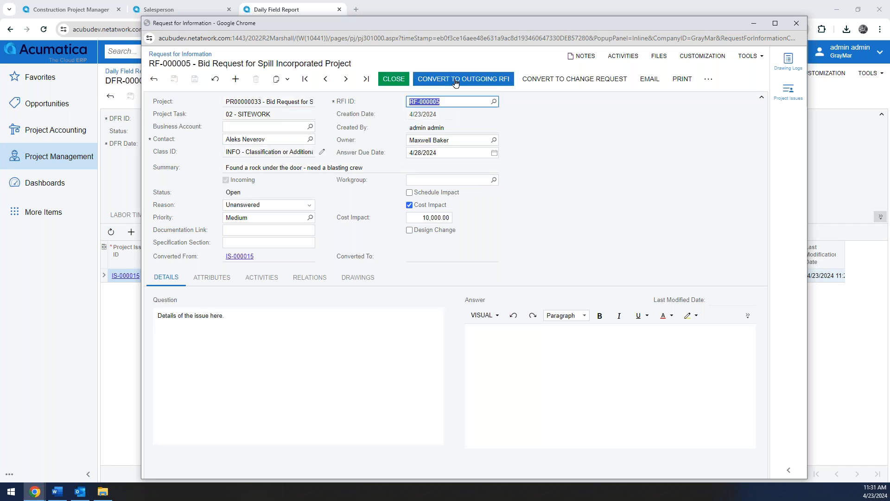
Convert the RFI to a change request and enlarge the change request window to show more estimation columns
click(556, 78)
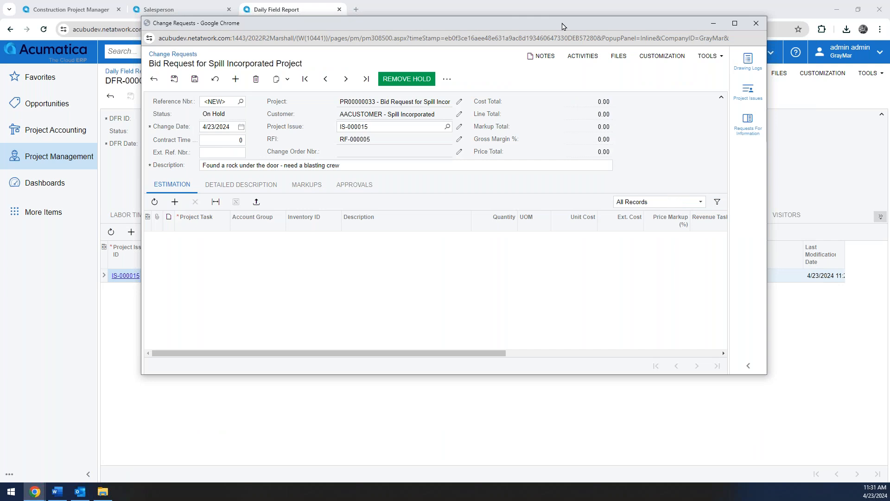
drag(562, 28, 512, 66)
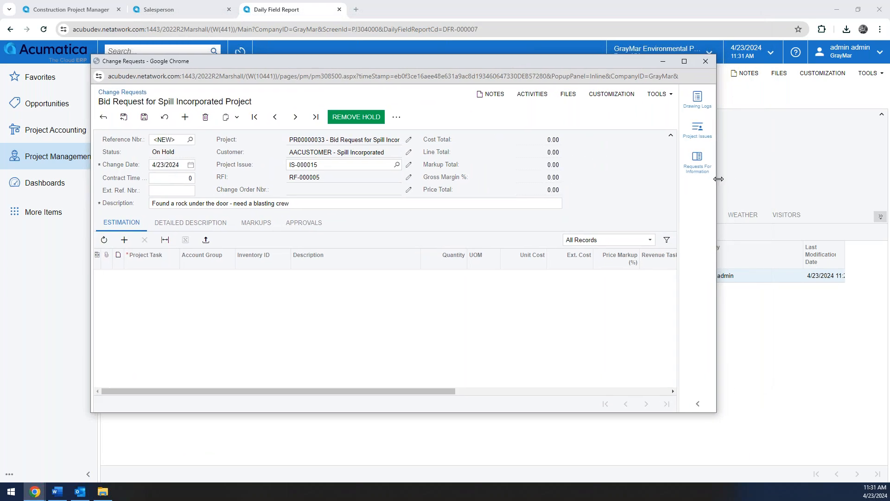
drag(718, 181, 822, 173)
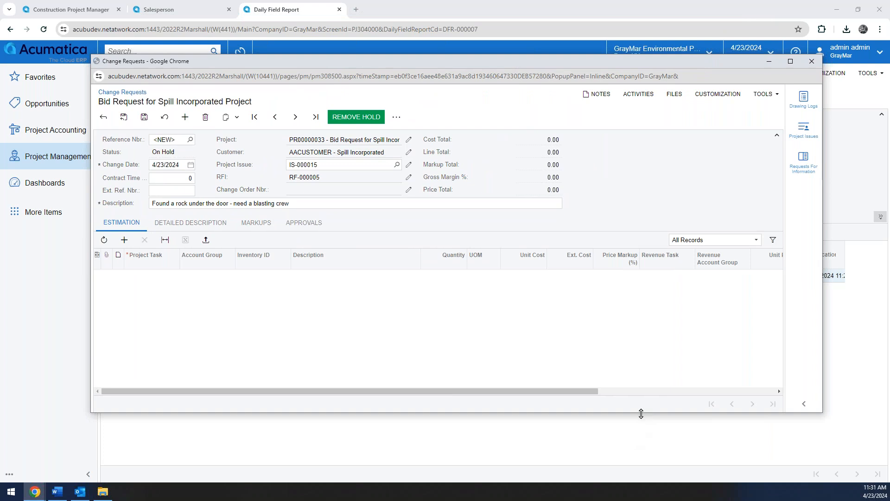
drag(642, 414, 645, 463)
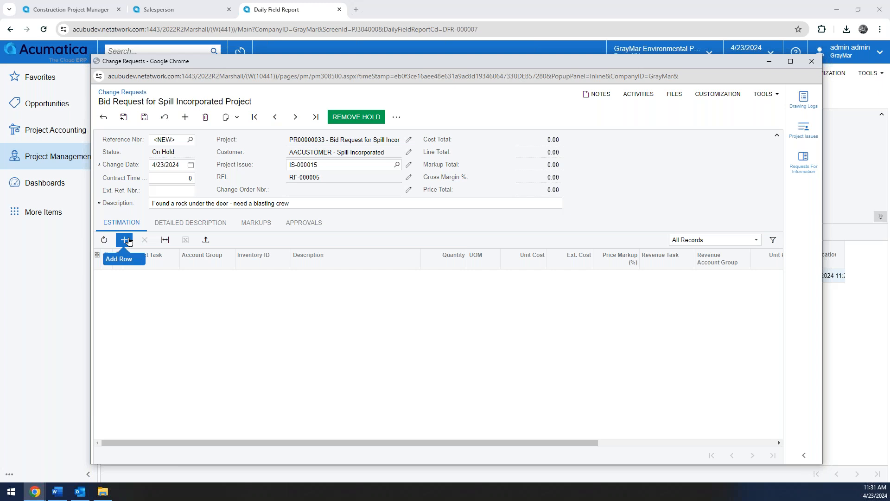
Add an estimation line to the change request with project task 02 and account group EQUIPMENT
click(125, 241)
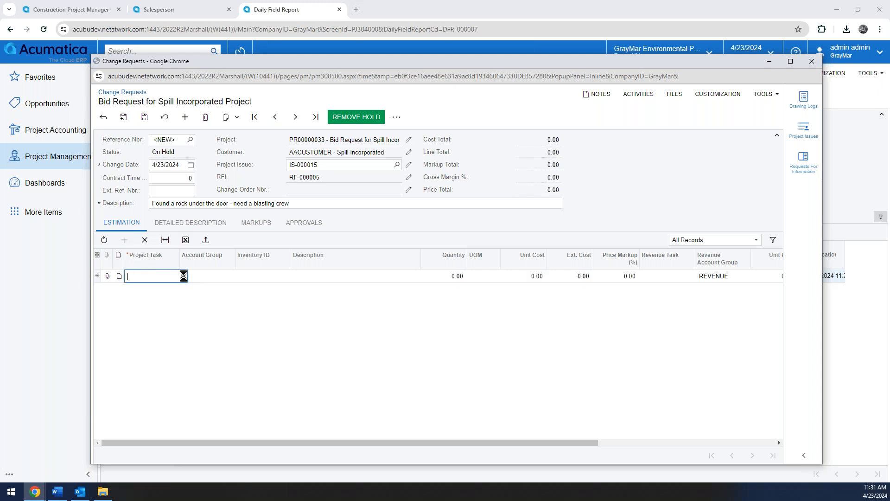
click(183, 276)
double_click(178, 158)
click(238, 276)
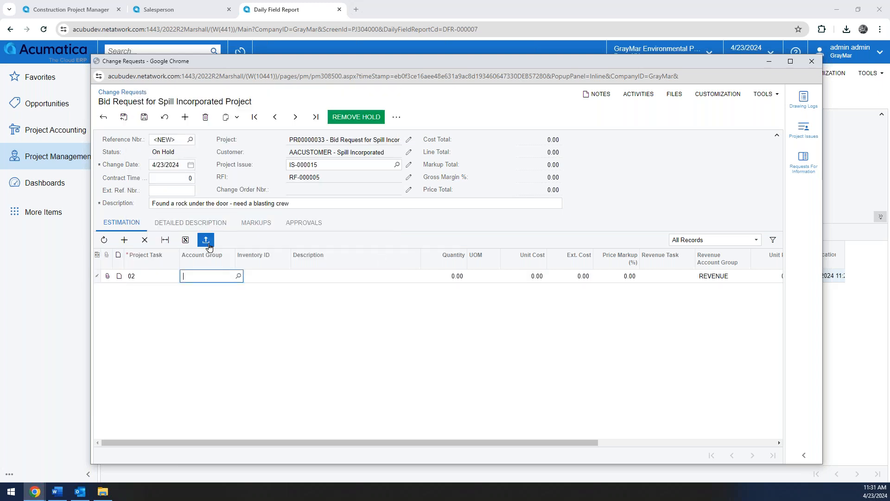
click(238, 276)
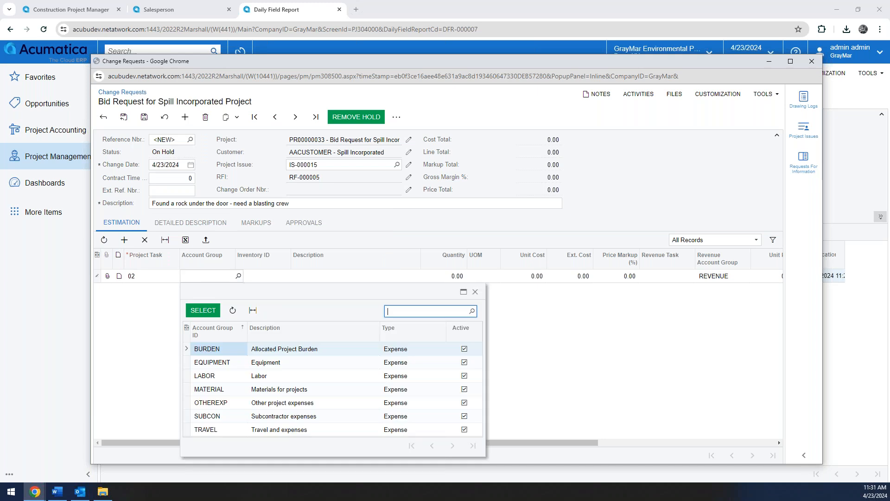
double_click(226, 362)
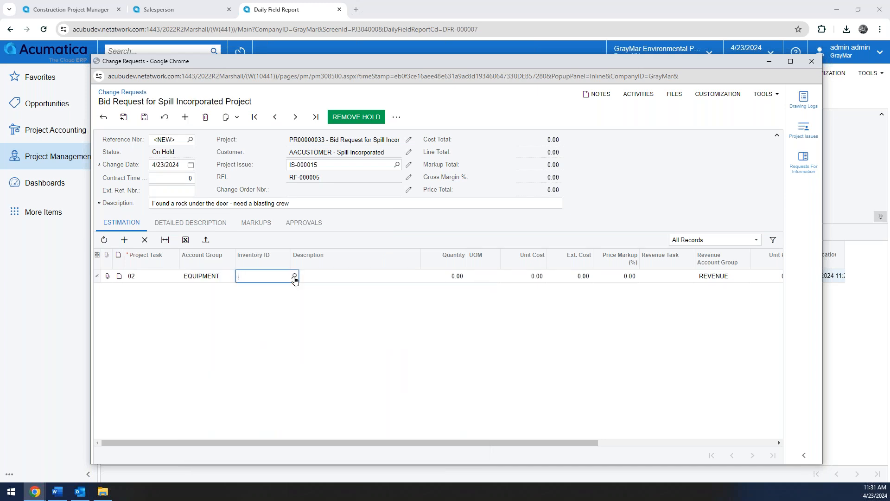
Give the equipment line a quantity of 1, a unit cost of 1,000 and a price markup of 100%, and check the totals
click(443, 278)
text(1)
key(Tab)
key(Tab)
text(1)
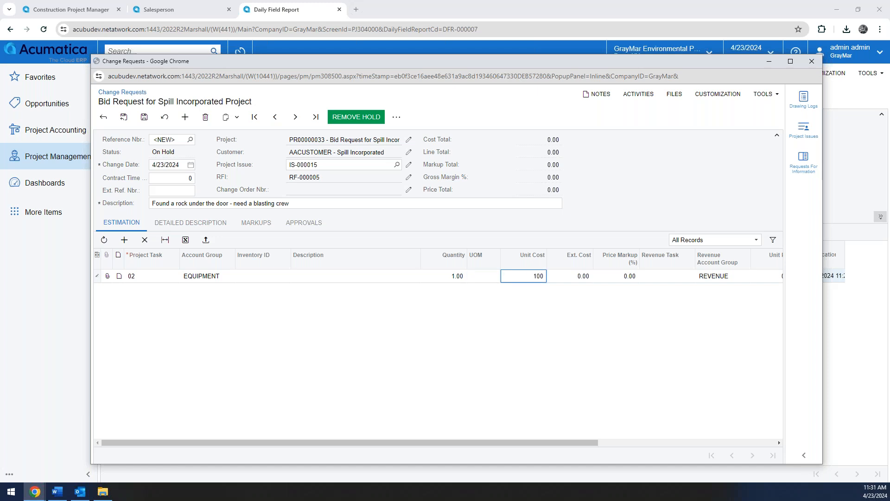
key(Tab)
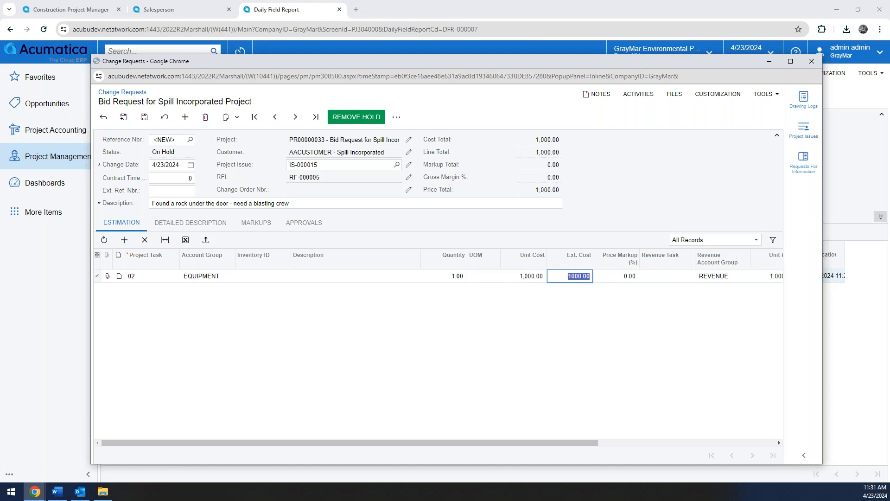
key(Tab)
text(100)
key(Tab)
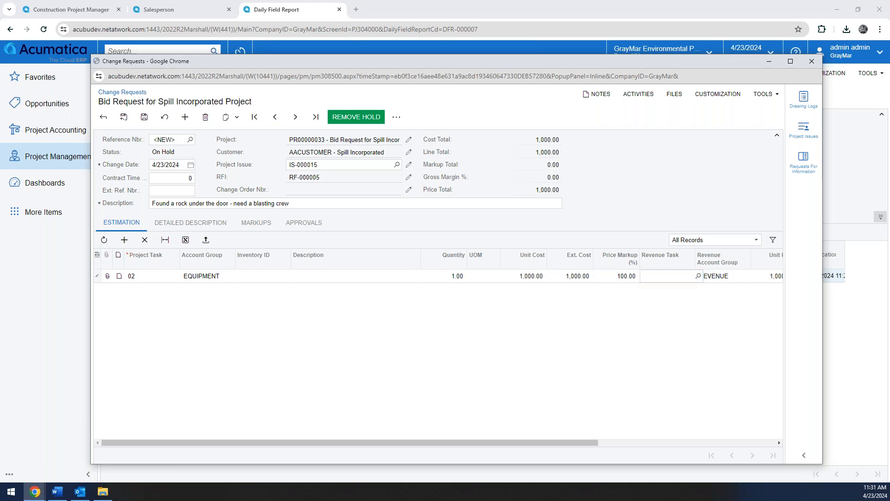
click(653, 194)
double_click(545, 140)
double_click(549, 152)
right_click(550, 151)
click(612, 133)
Add a second estimation line with project task 02 and account group LABOR
click(127, 243)
click(209, 292)
click(170, 290)
click(182, 290)
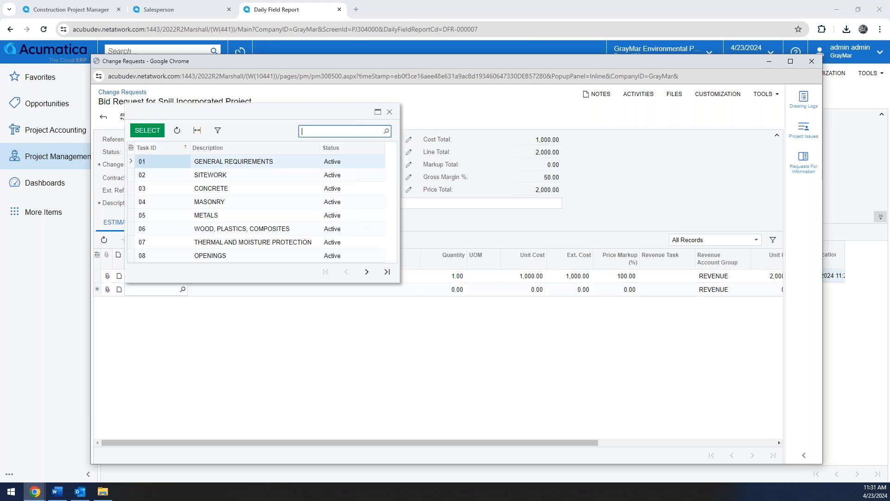
double_click(163, 175)
click(223, 291)
click(238, 290)
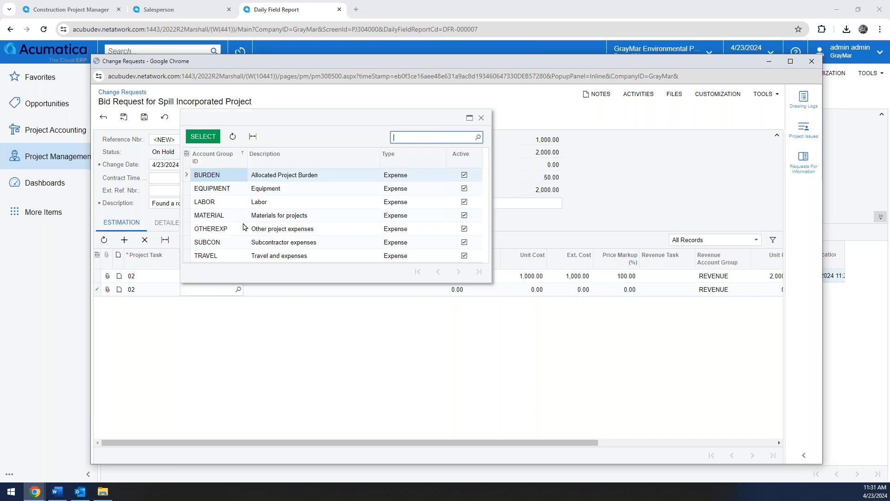
double_click(239, 207)
Set the labor line's quantity to 10, unit of measure to HOUR and unit cost to 250
click(449, 289)
text(10)
click(482, 289)
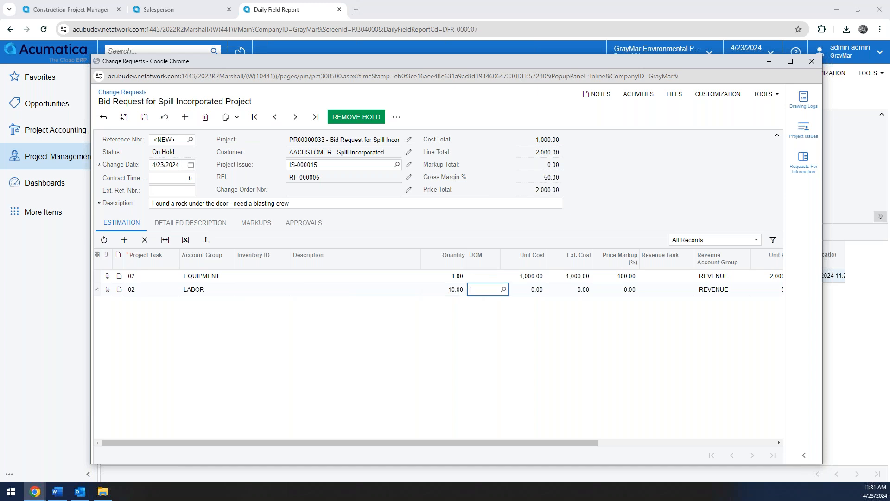
text(hou)
key(Tab)
text(25)
key(Tab)
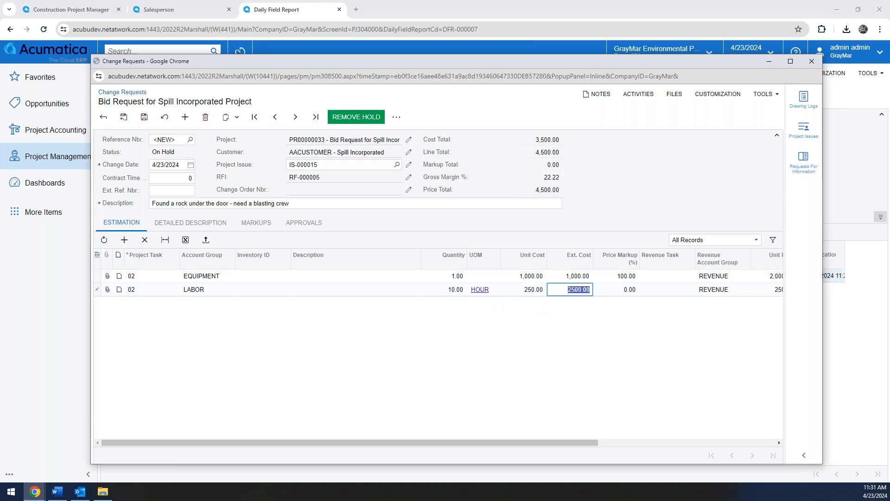
Assign the SERVICE inventory item to the labor line and save the change request
click(295, 290)
click(294, 289)
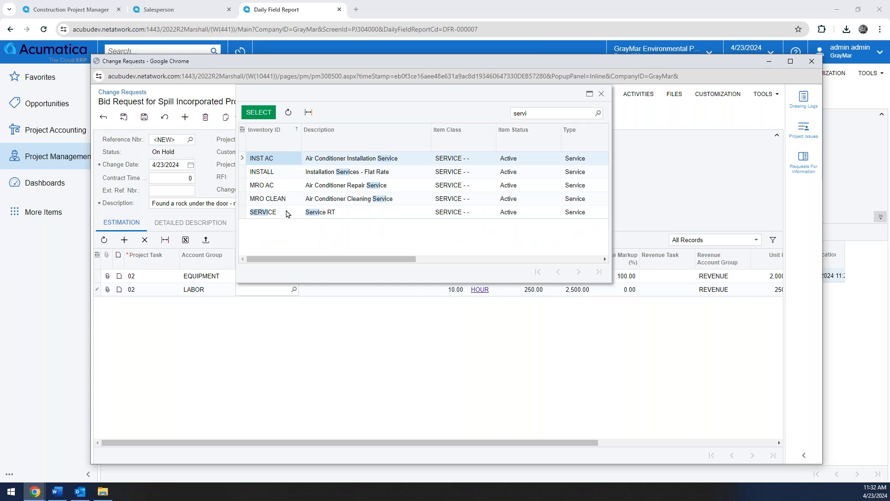
double_click(287, 213)
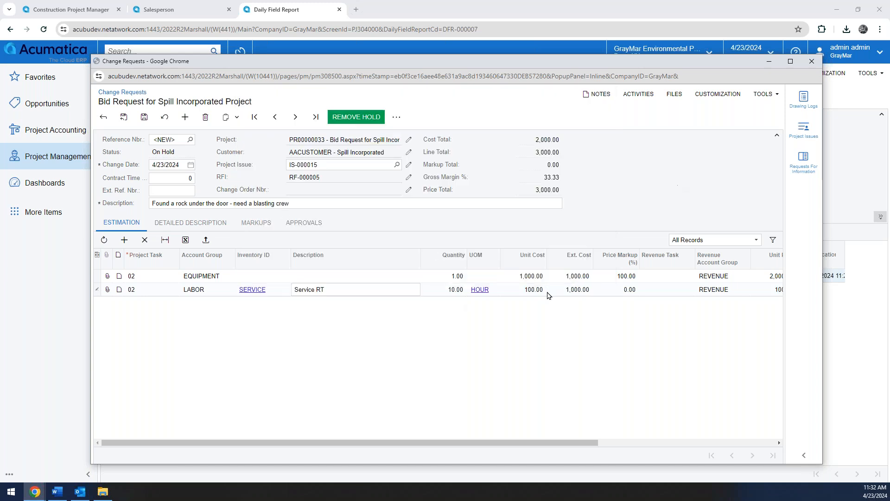
click(532, 290)
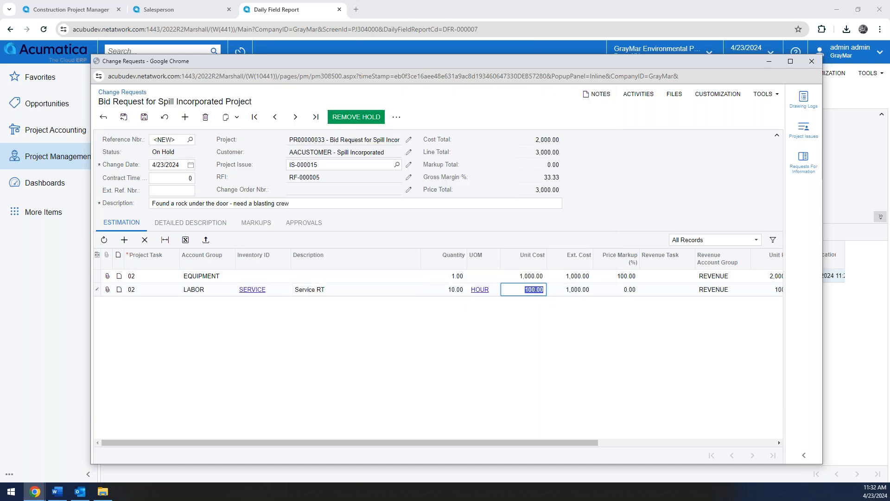
click(574, 288)
mouse_move(328, 445)
mouse_down()
mouse_move(372, 446)
mouse_move(323, 446)
mouse_up()
key(ctrl+s)
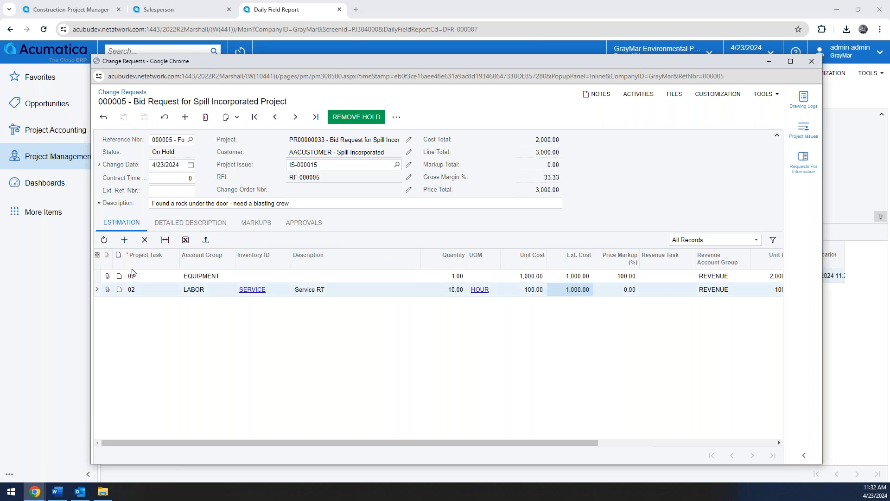
Check the detailed description, take the change request off hold and try to create a change order from it
click(218, 223)
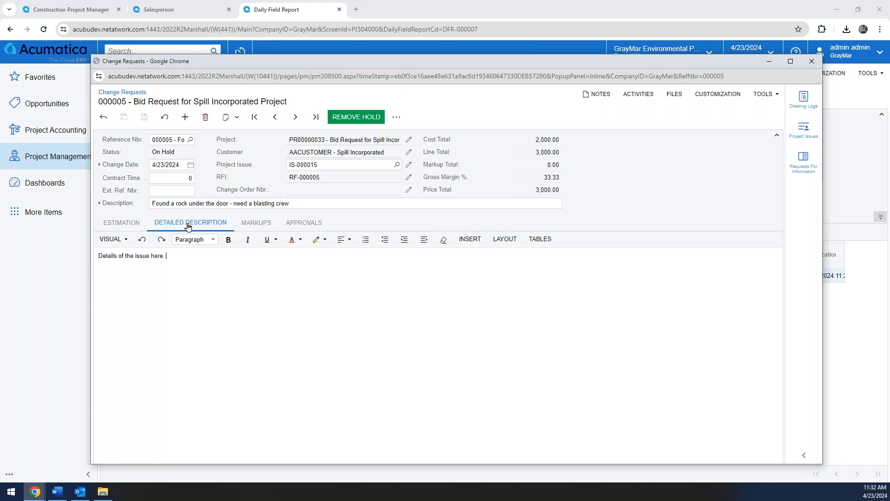
click(357, 117)
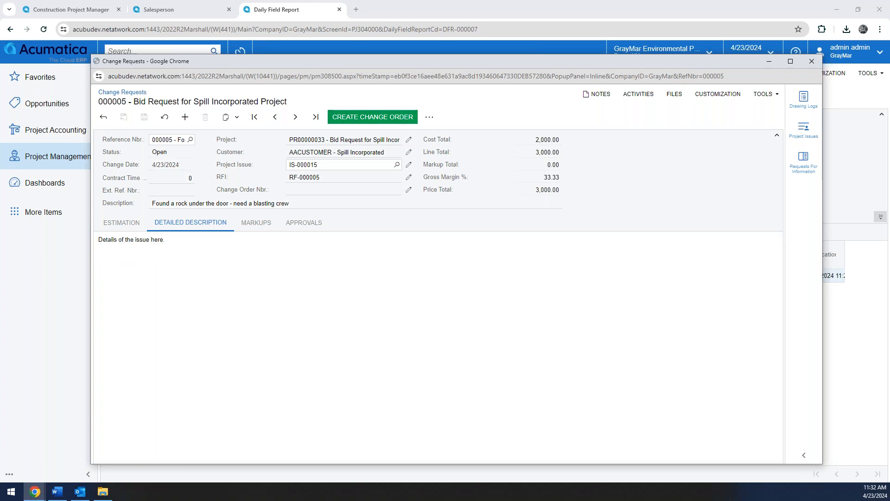
click(372, 117)
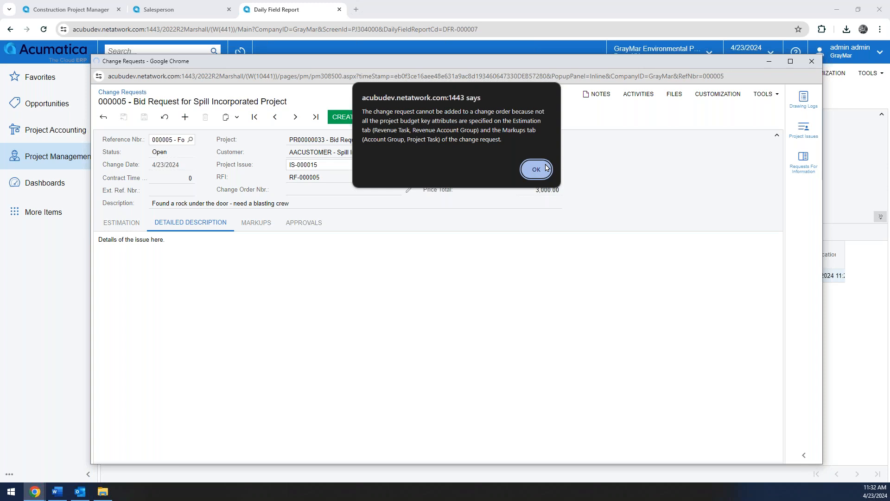
key(Return)
Put the change request back on hold, set the revenue task to 01 on both estimation lines and save
click(127, 226)
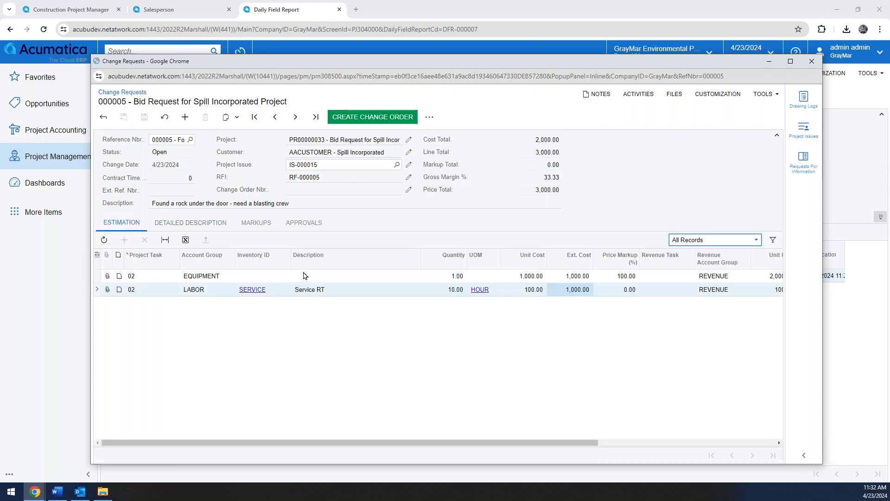
click(430, 117)
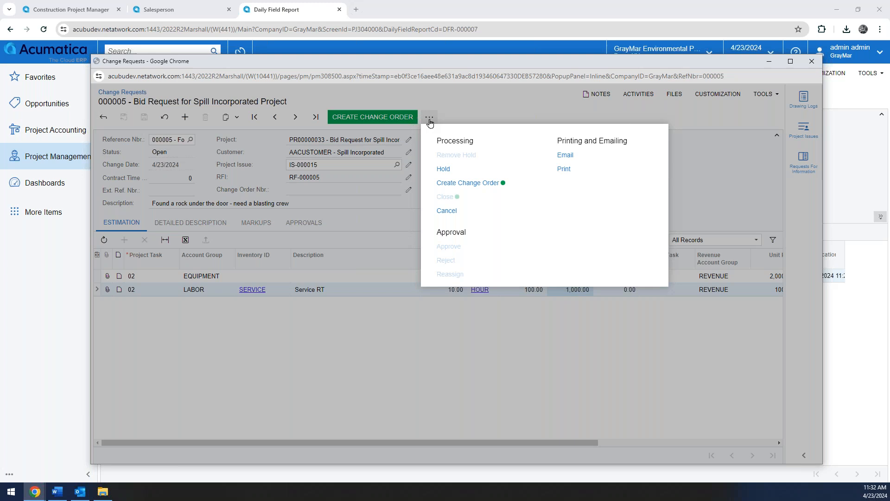
click(450, 174)
click(678, 276)
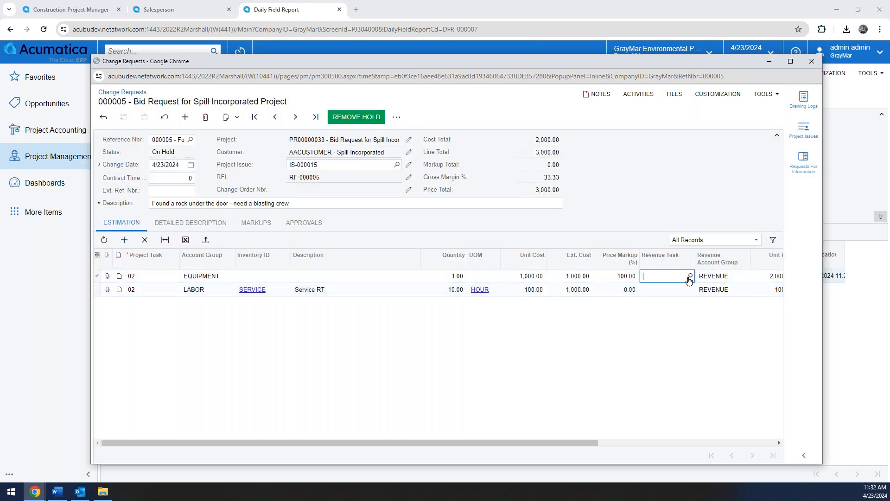
click(689, 276)
double_click(596, 338)
click(693, 290)
click(693, 289)
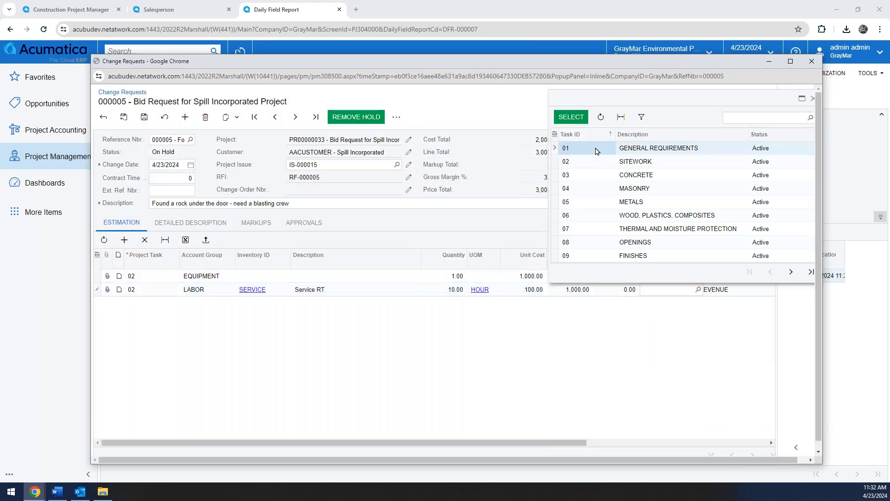
double_click(598, 150)
click(145, 117)
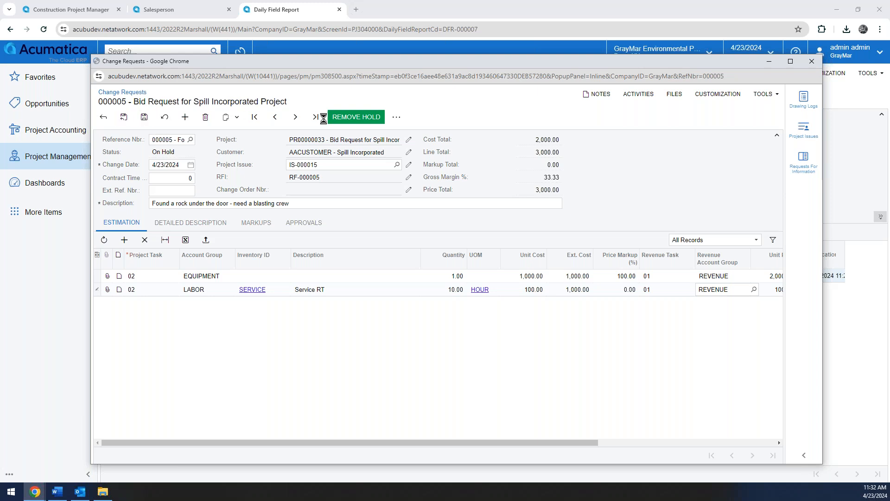
Take the change request off hold and create a saved change order from it
click(356, 117)
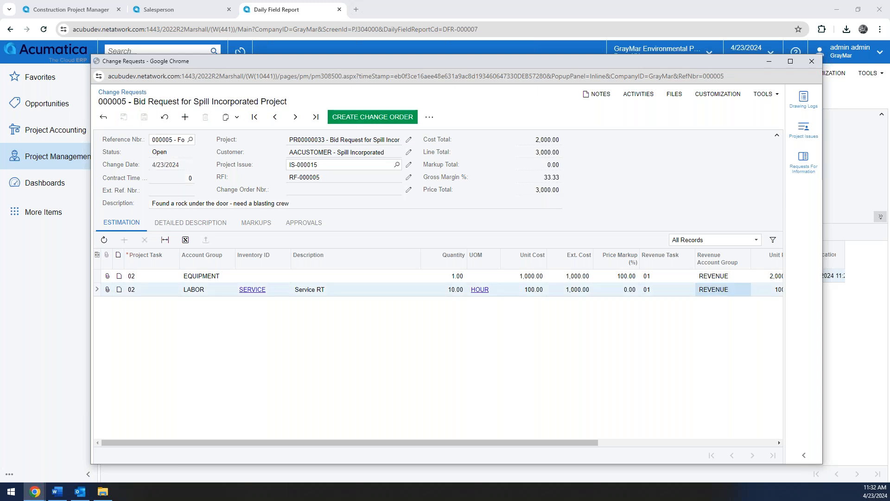
click(361, 116)
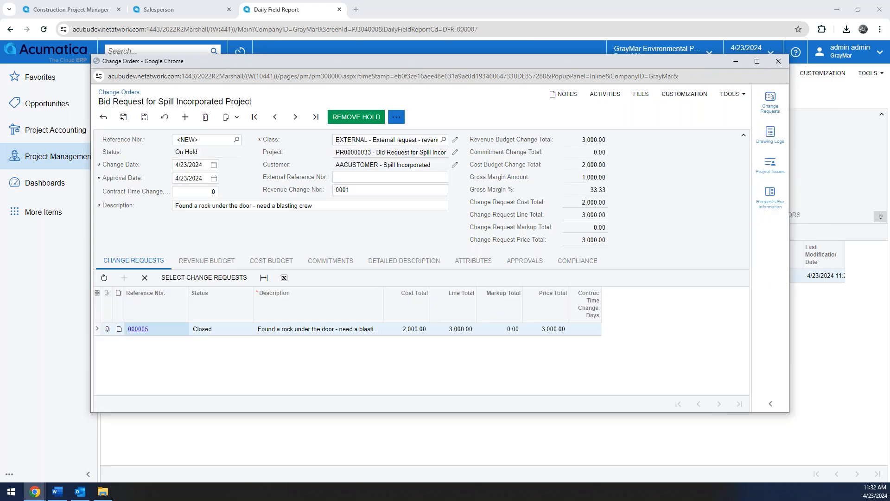
click(144, 117)
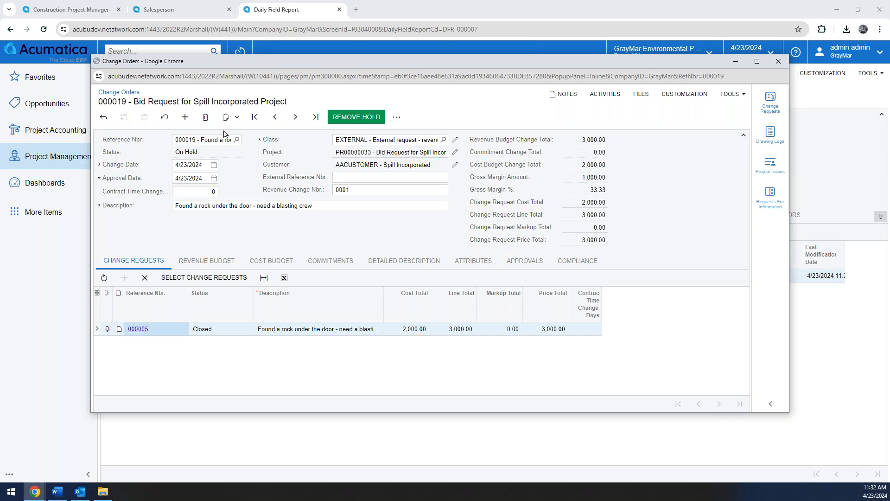
Take the change order off hold, check its status and approve it
click(355, 118)
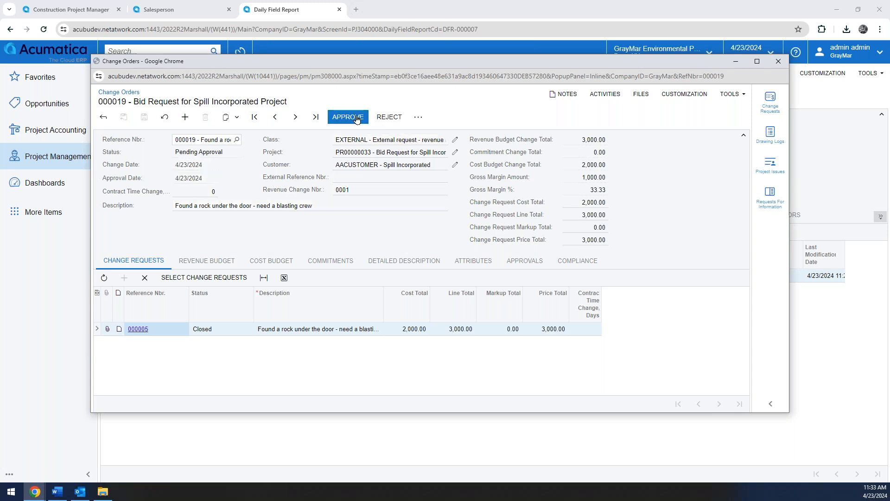
drag(184, 152, 216, 153)
click(242, 148)
click(333, 124)
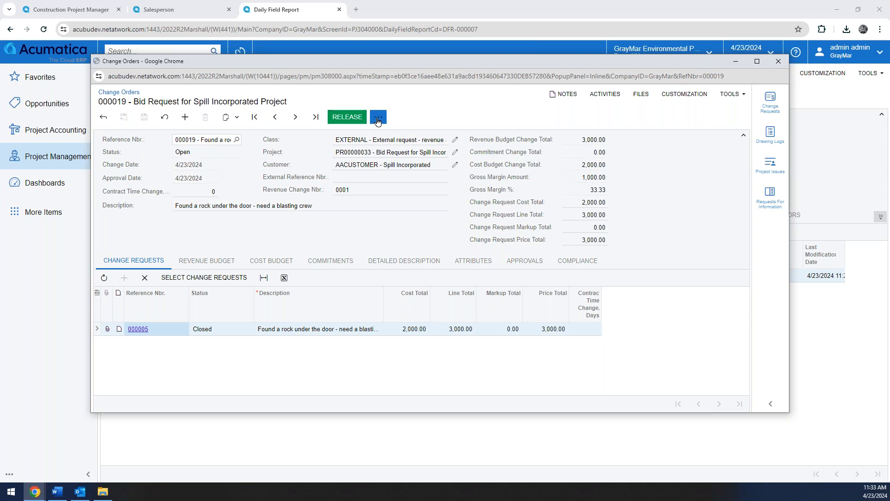
Email the change order and open the email activity created for it
click(380, 118)
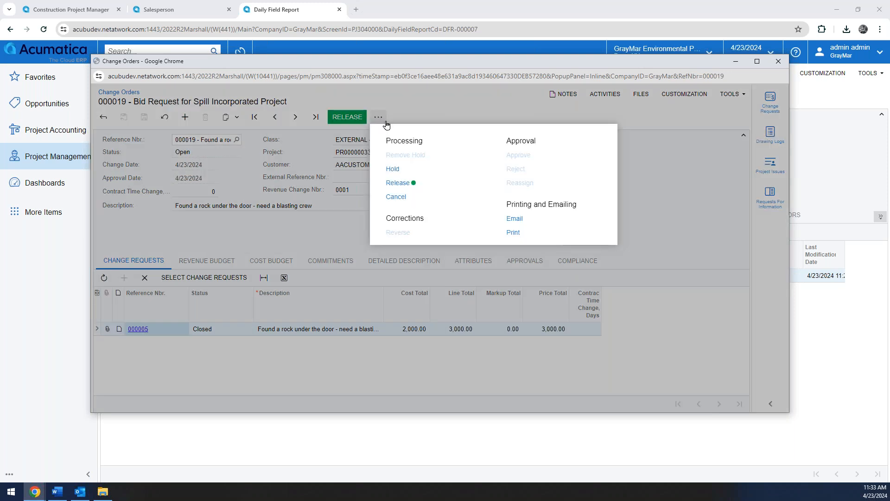
click(515, 219)
drag(296, 64, 272, 61)
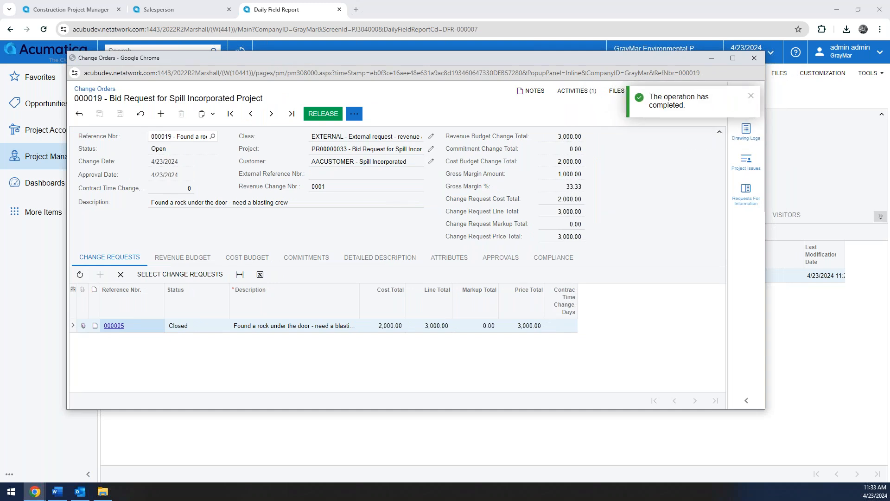
click(576, 90)
click(388, 180)
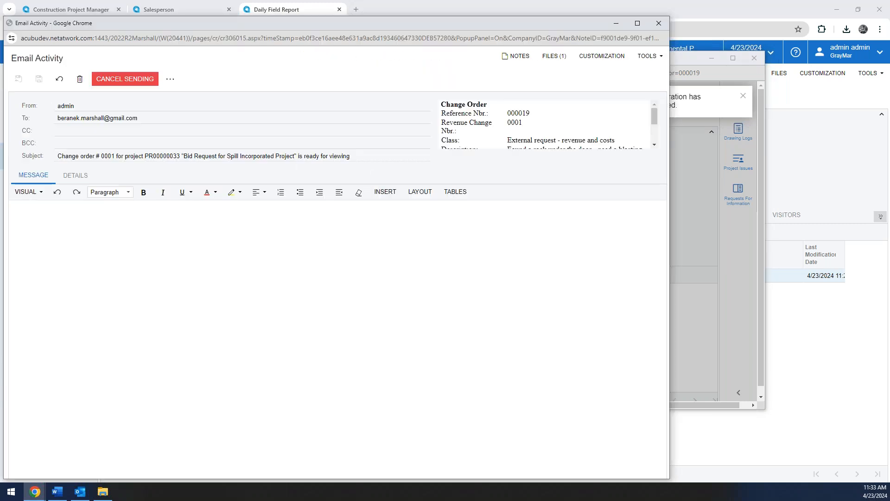
Open the change order document attached to the email, review its revenue budget totals and signature section, and close it
click(554, 56)
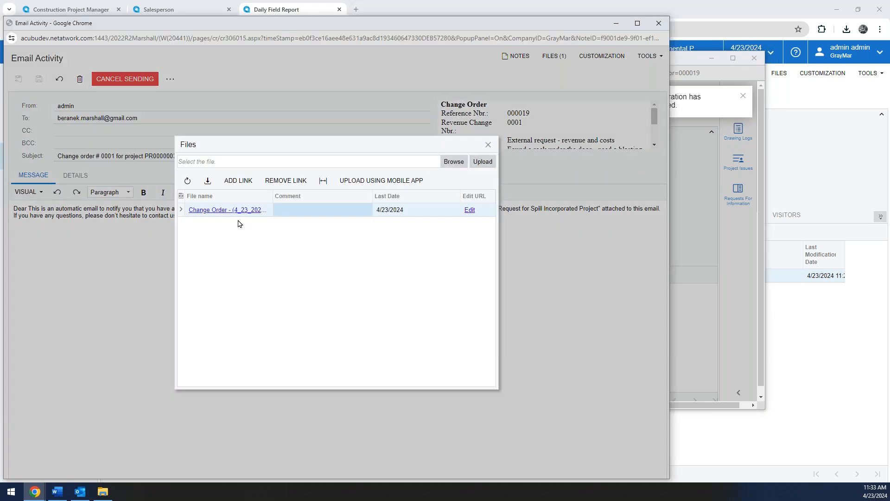
click(214, 210)
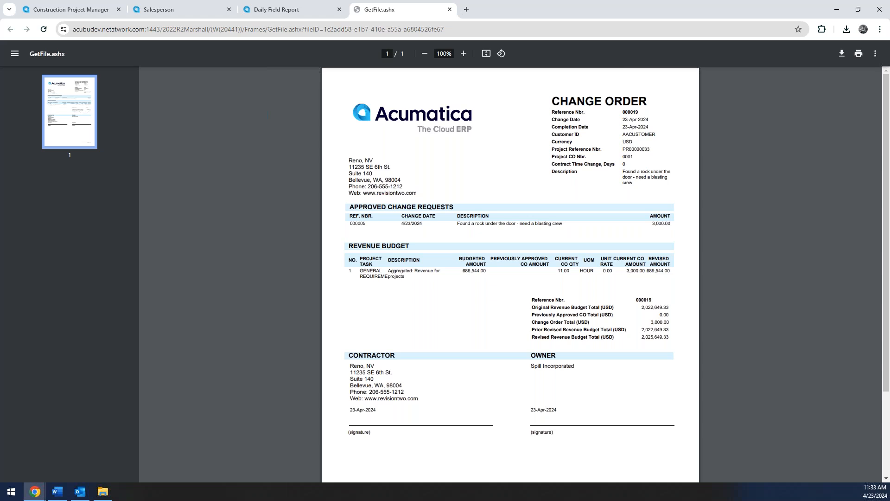
scroll(751, 181, down, 2)
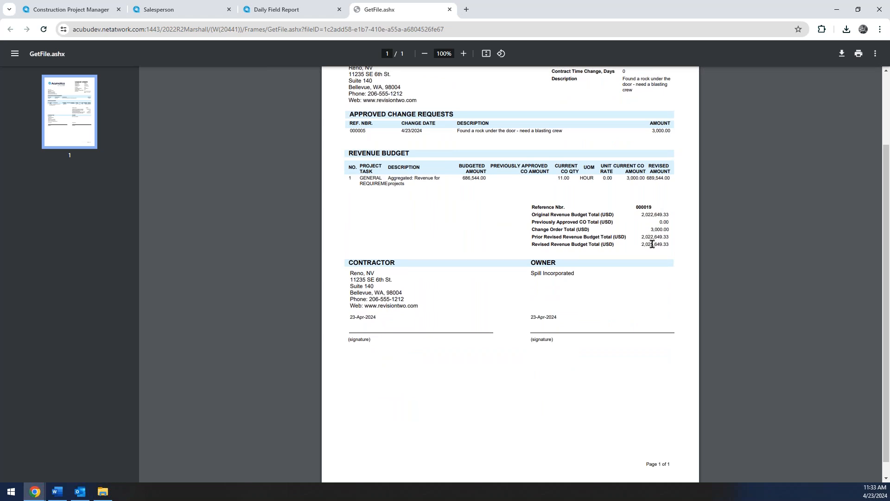
scroll(638, 232, up, 3)
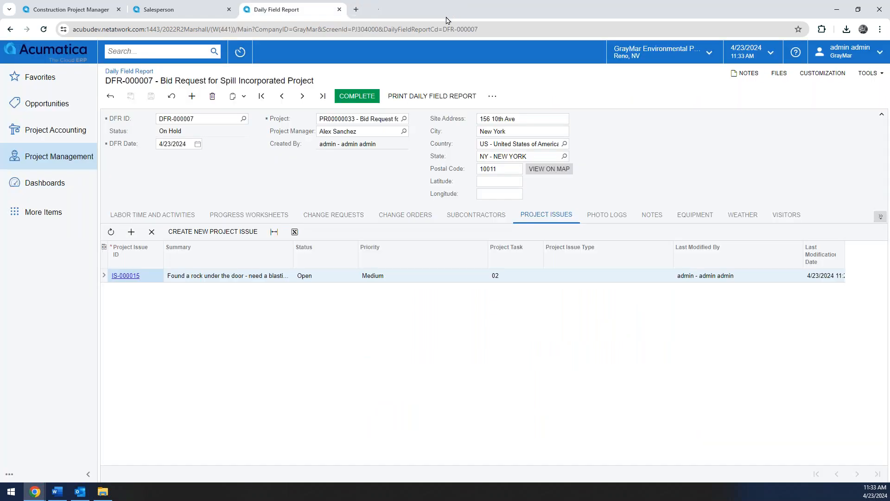
click(449, 10)
Complete daily field report DFR-000007, and release change order 000019 and close its window
click(353, 95)
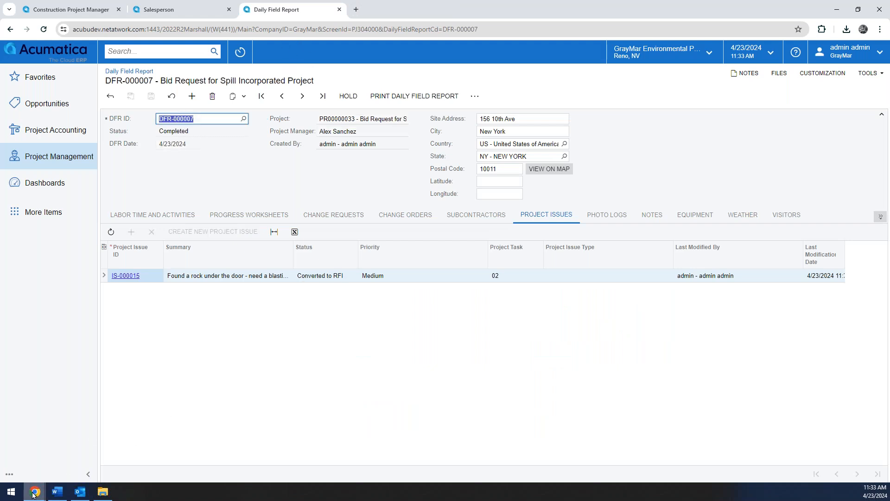
mouse_move(35, 492)
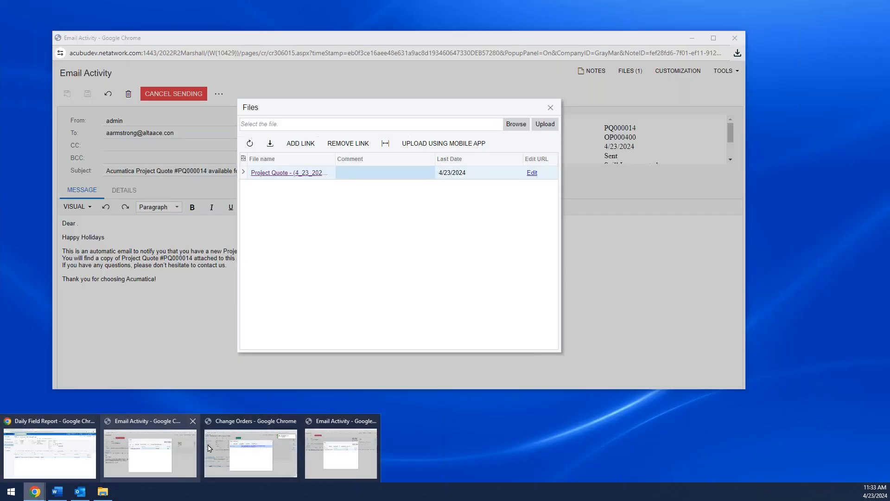
click(253, 452)
click(570, 139)
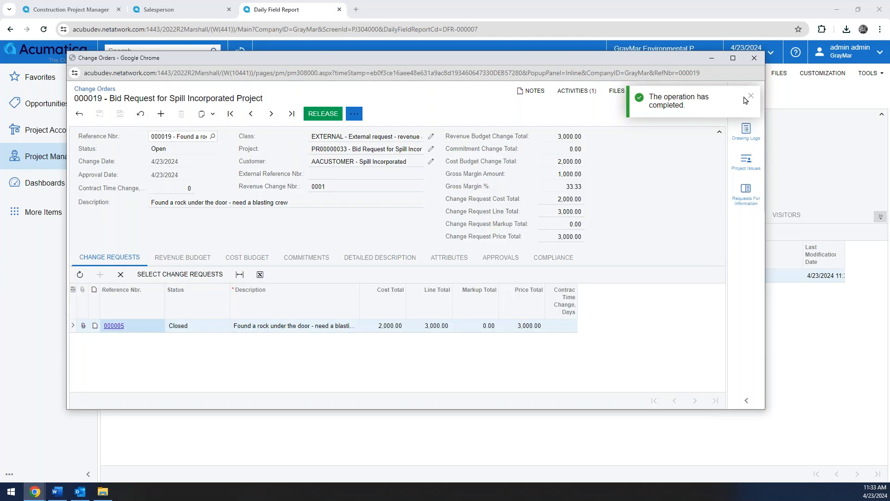
click(330, 114)
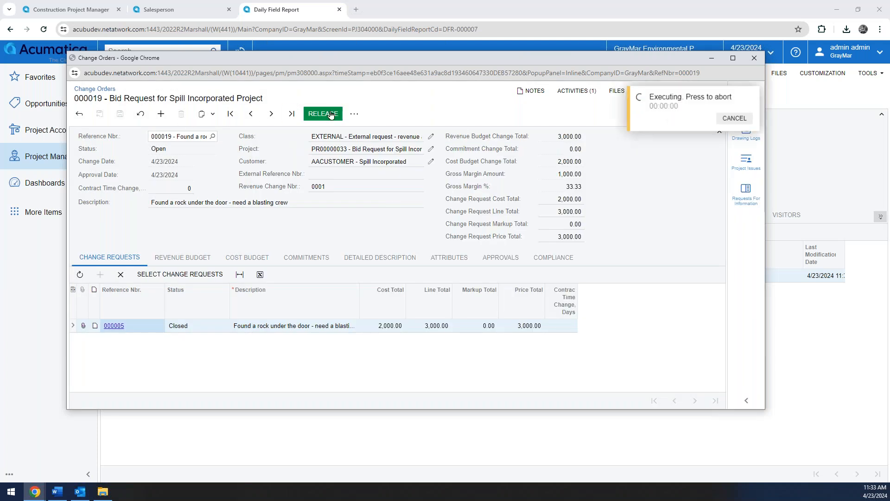
drag(215, 101, 252, 98)
click(254, 98)
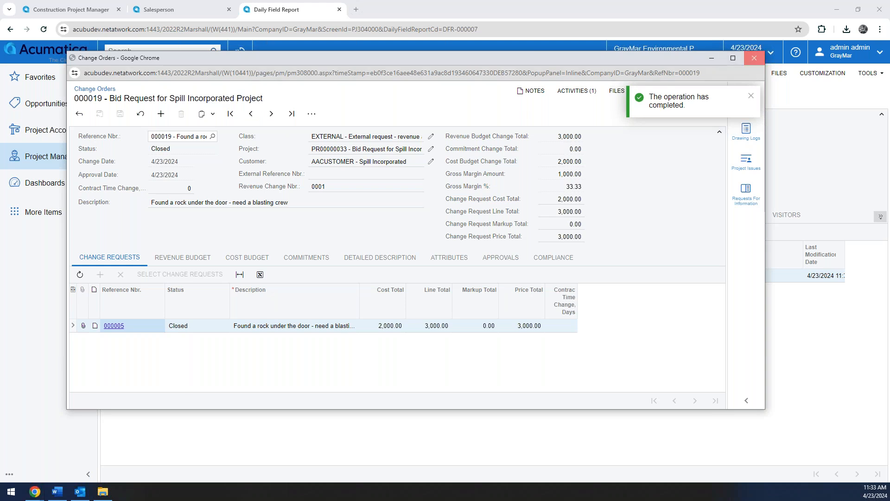
click(755, 58)
Open project PR00000033 from the recently viewed records and review the budgeted change order amounts and variances in its balances
click(240, 52)
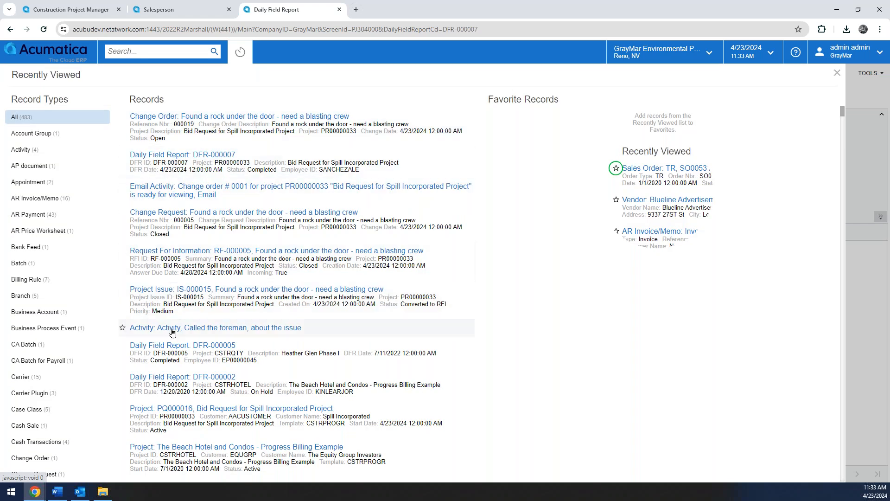
scroll(172, 334, down, 1)
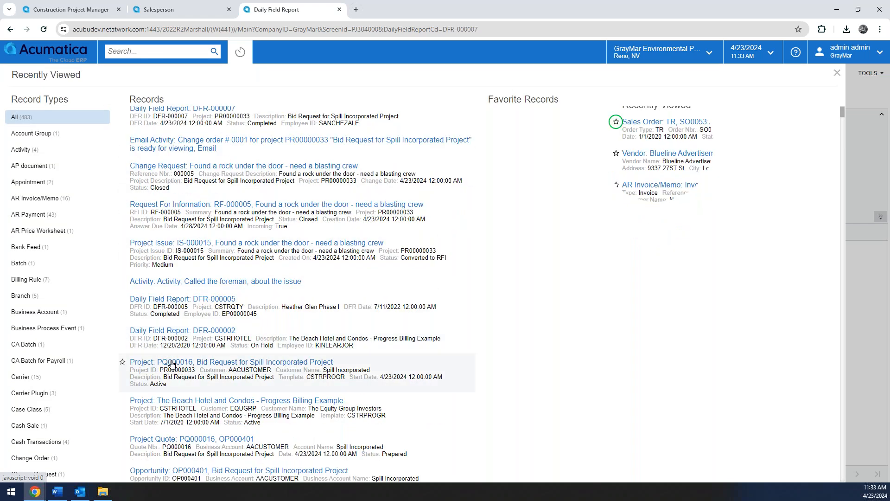
click(172, 363)
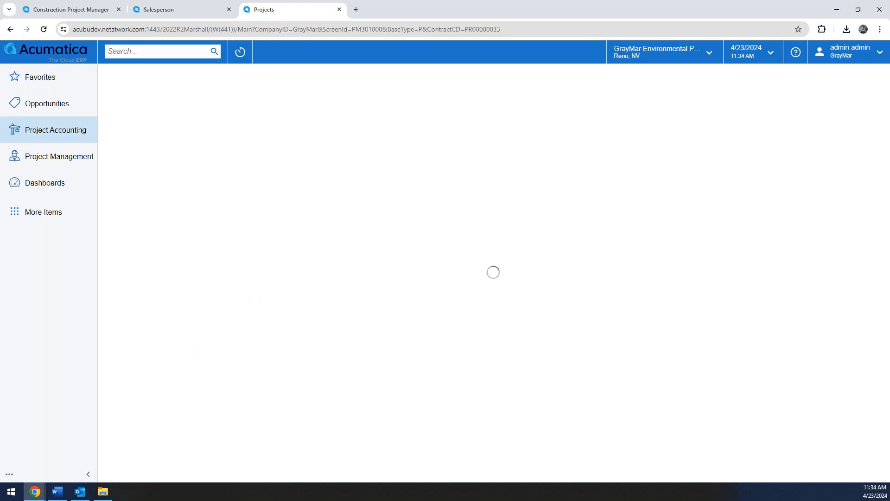
click(336, 192)
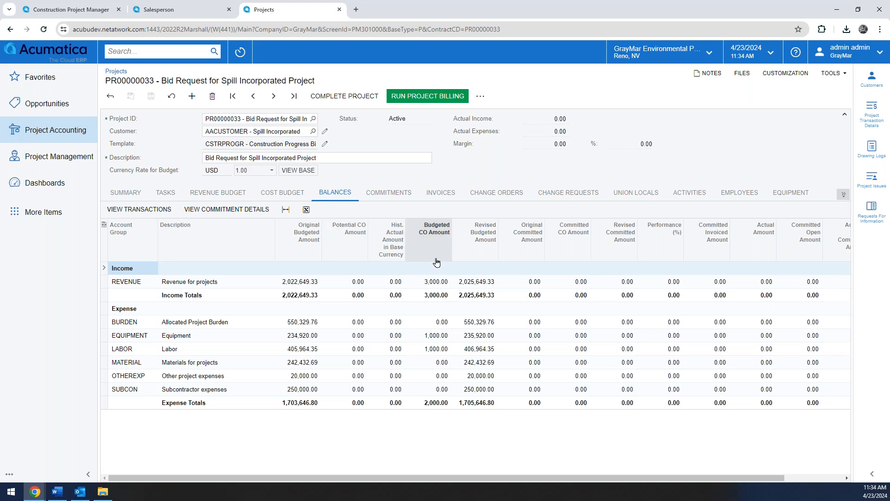
click(438, 295)
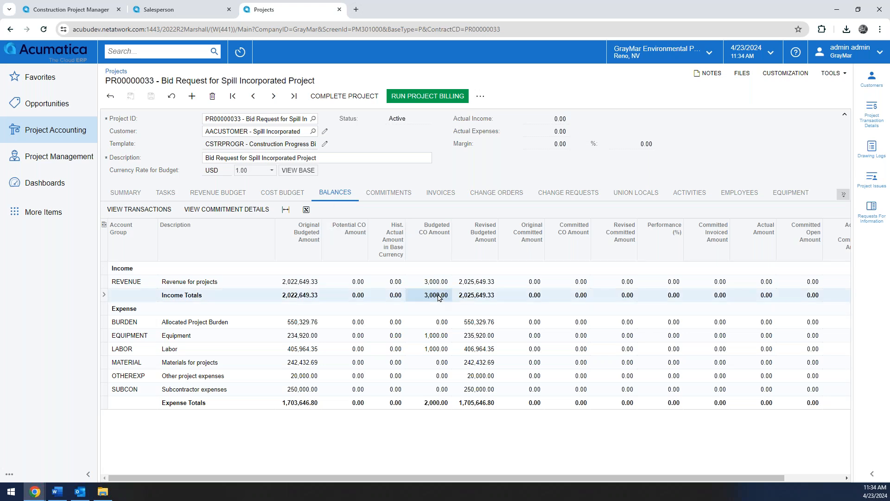
click(436, 402)
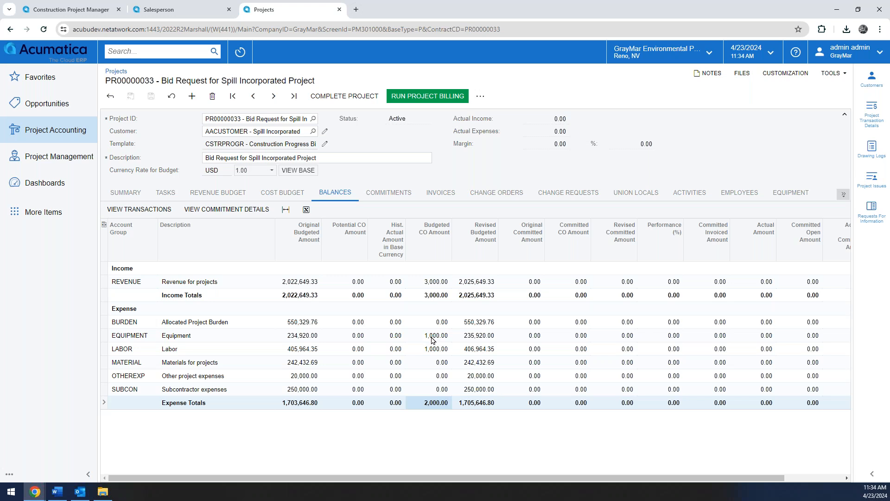
drag(586, 480, 662, 479)
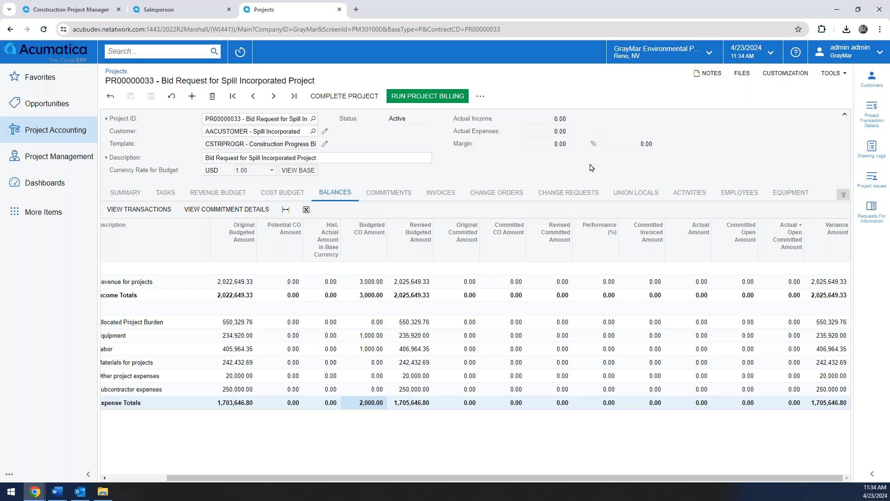
Search for "release time", open Release Time Activities and process the 4/23/2024 SITEWORK, CONCRETE and MASONRY activities
click(136, 51)
text(release time)
key(Return)
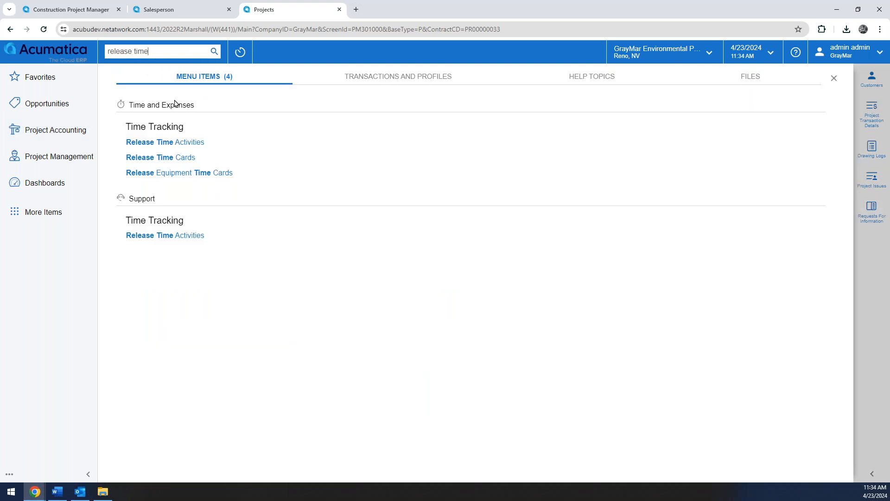
click(165, 143)
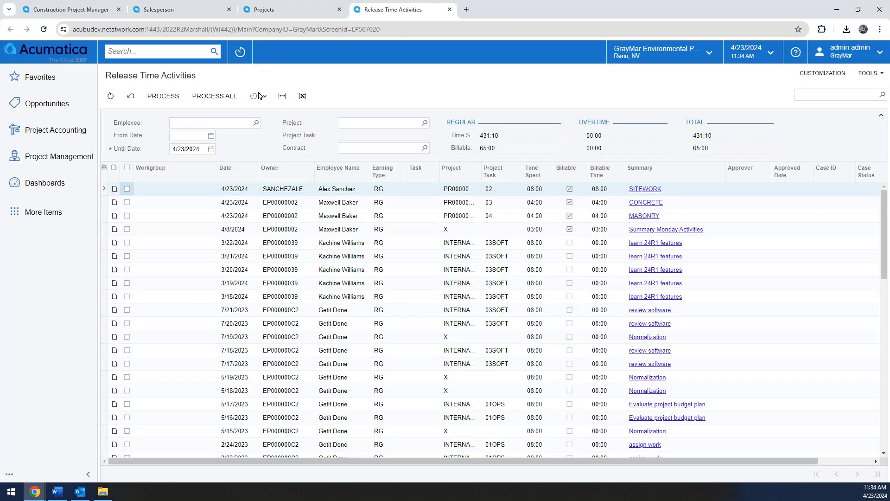
click(127, 190)
click(127, 203)
click(128, 216)
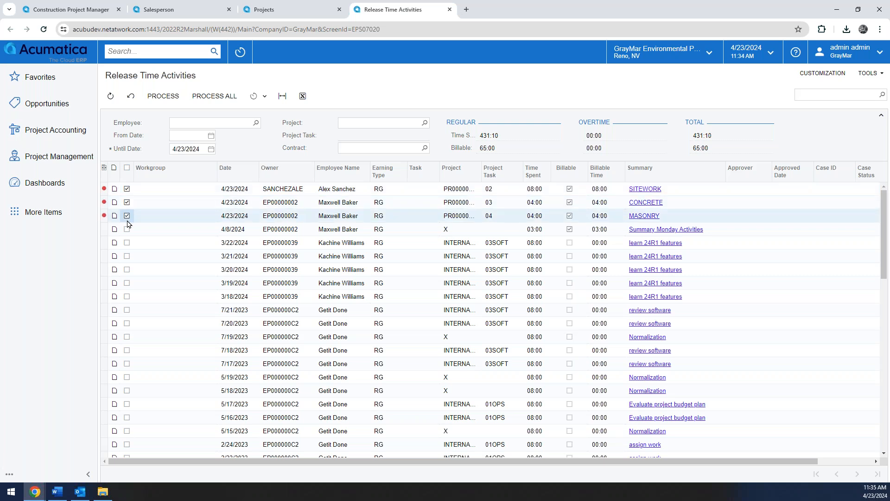
click(168, 96)
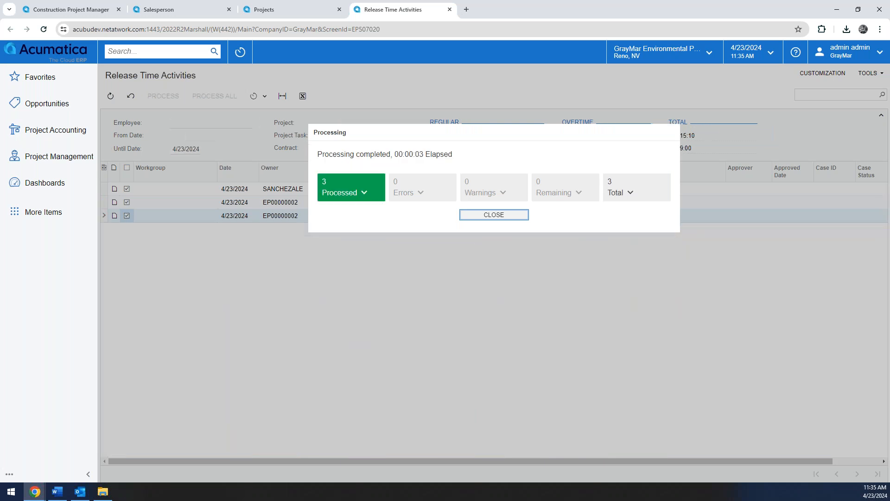
click(480, 214)
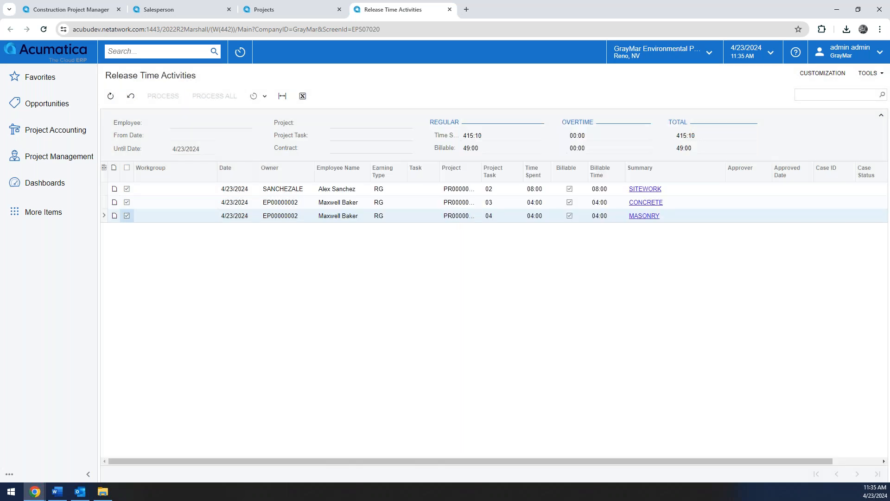
Search for "equipment", open Equipment Time Cards and open the on-hold card for equipment 900157
click(52, 131)
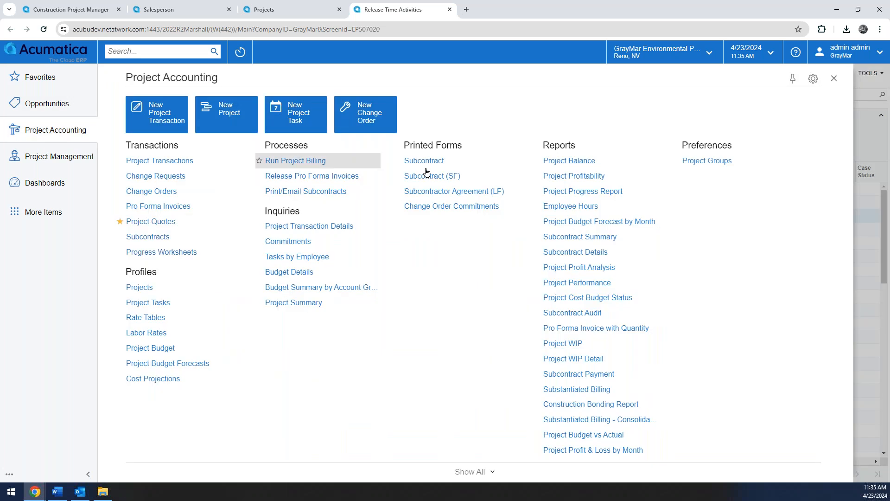
click(142, 52)
text(equipment)
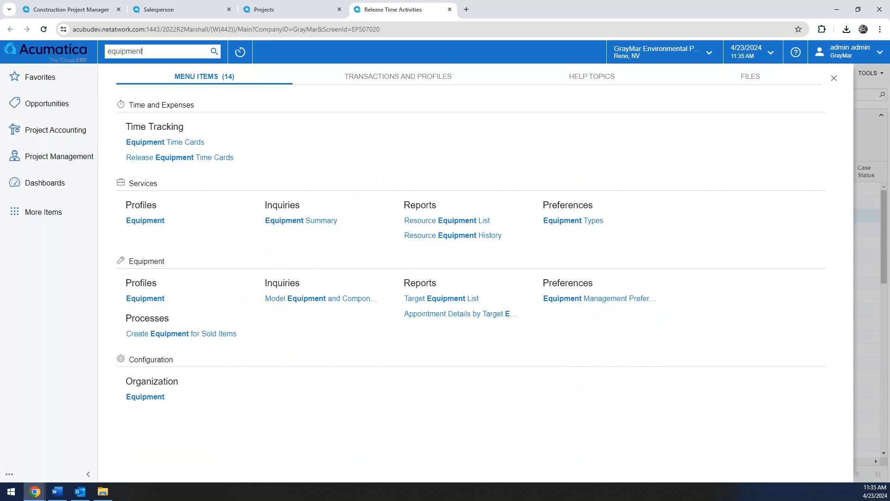
click(165, 142)
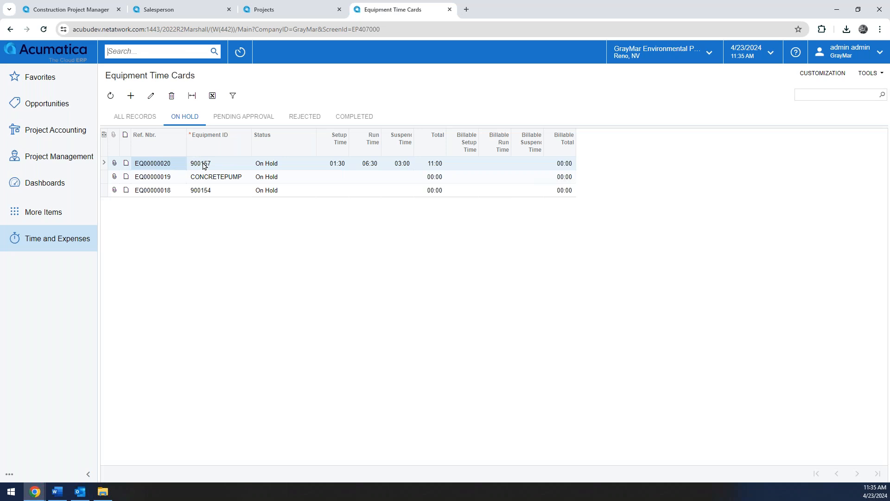
click(204, 166)
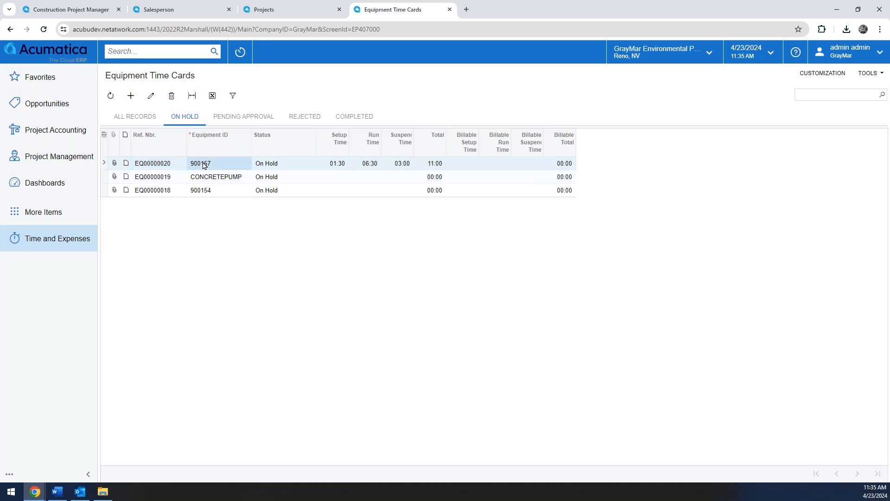
double_click(206, 164)
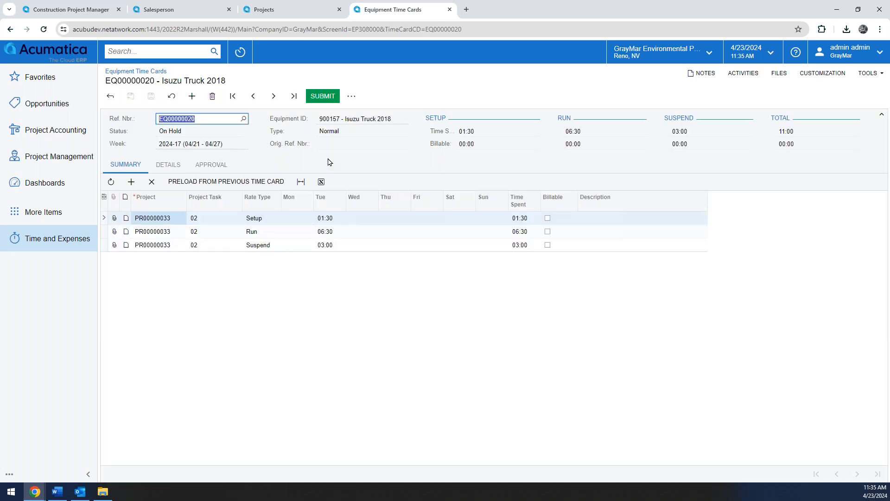
Check the details and approval information of the Isuzu Truck 2018 time card, submit it and release it
click(169, 165)
click(197, 168)
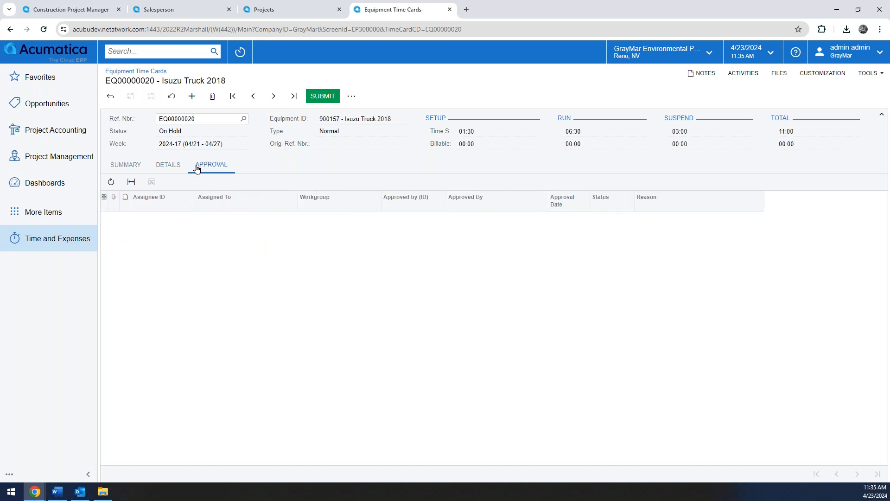
click(125, 165)
click(324, 98)
click(324, 97)
click(330, 101)
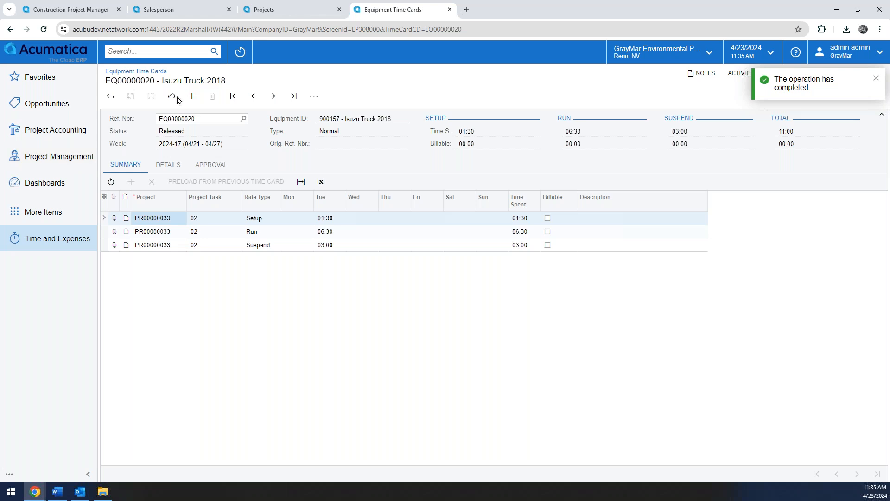
Return to project PR00000033, reload it and examine the actual equipment and labor amounts in its balances
click(288, 10)
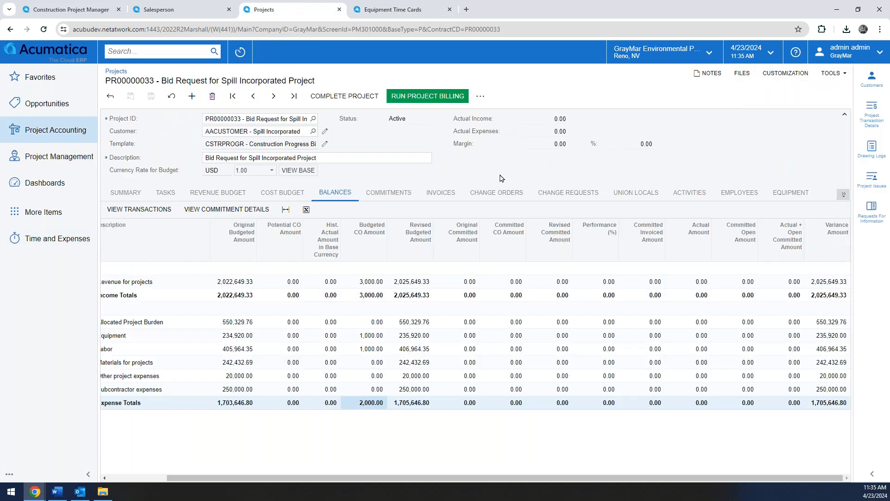
drag(250, 480, 192, 480)
click(44, 30)
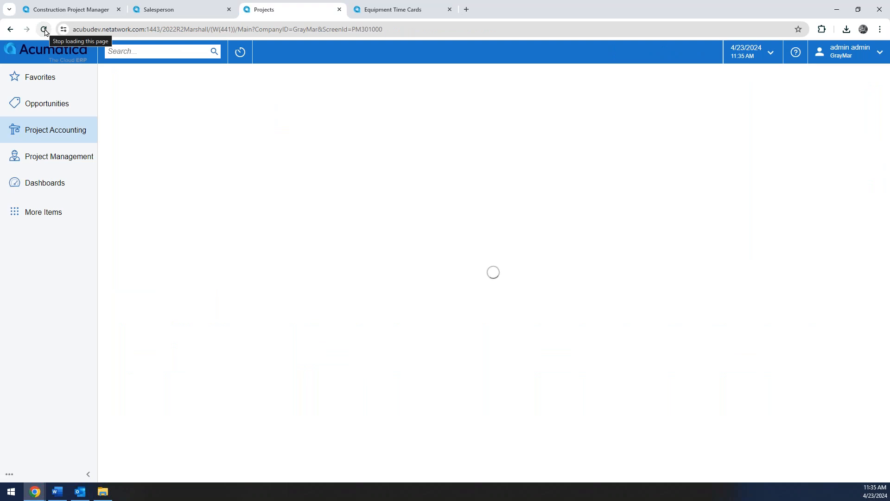
click(345, 190)
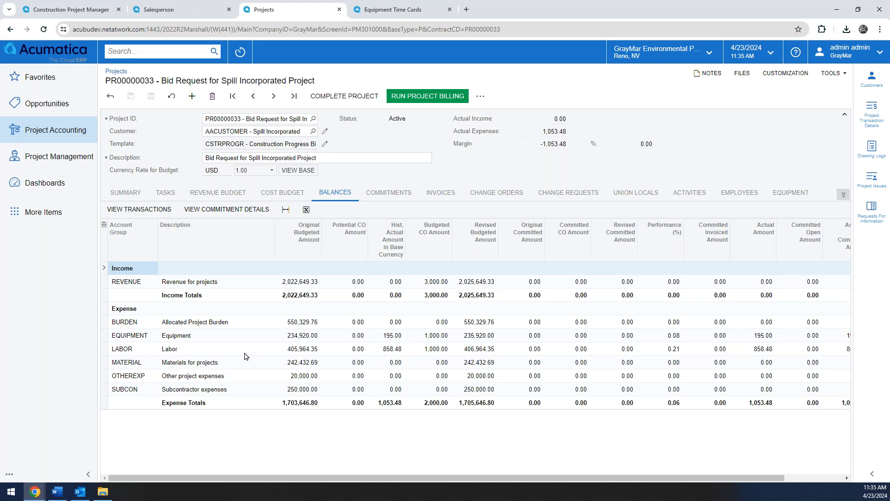
click(208, 339)
click(203, 352)
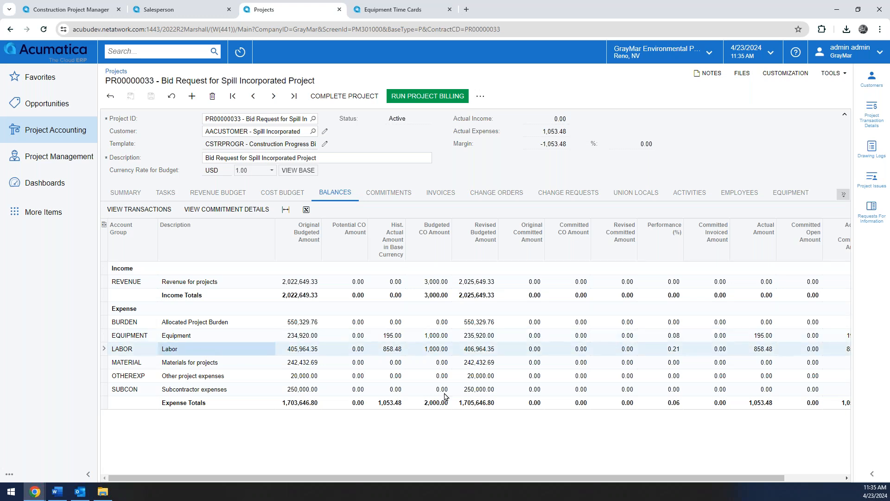
Check the equipment and labor actual amounts and variances in the project balances, and review the project's change orders
drag(694, 479, 753, 480)
click(700, 335)
click(700, 349)
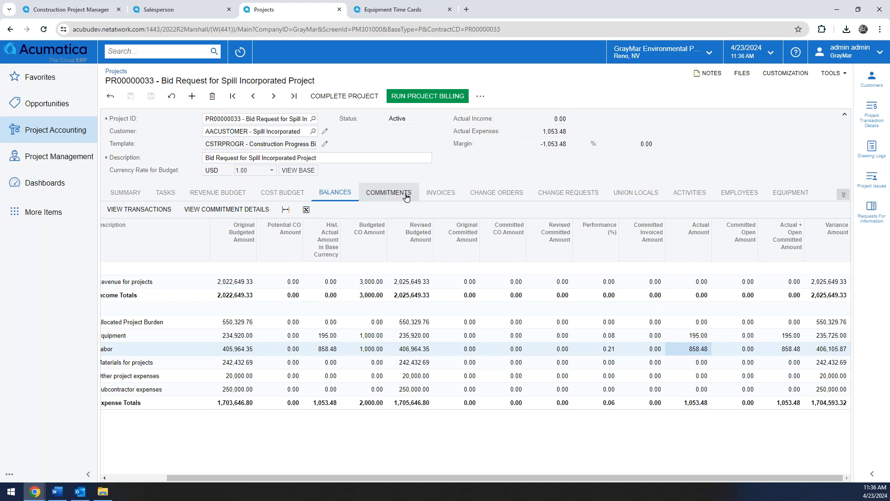
click(476, 194)
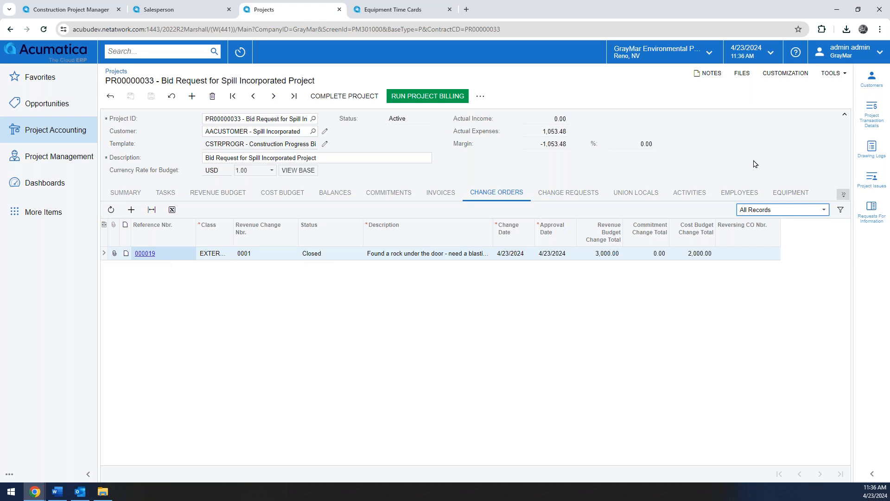
click(51, 160)
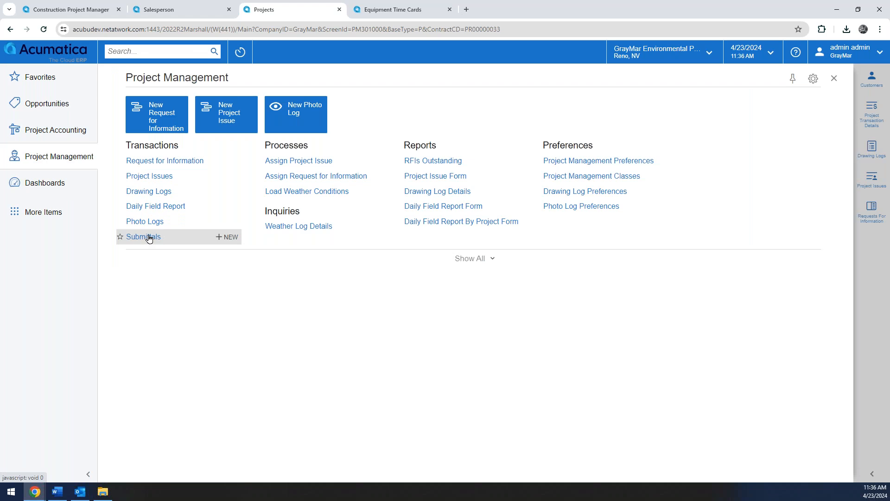
click(835, 80)
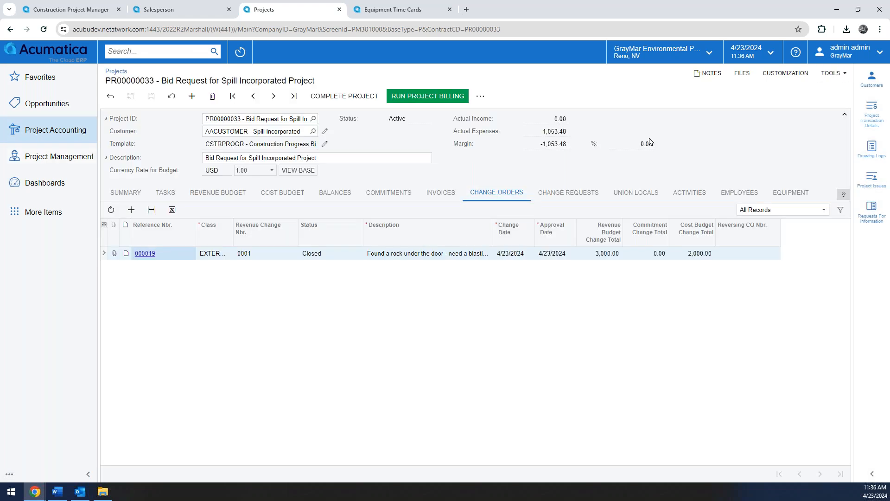
Run project billing, try 2.2% total completed for task 01 on the pro forma invoice, and discard the unsaved entry
click(413, 98)
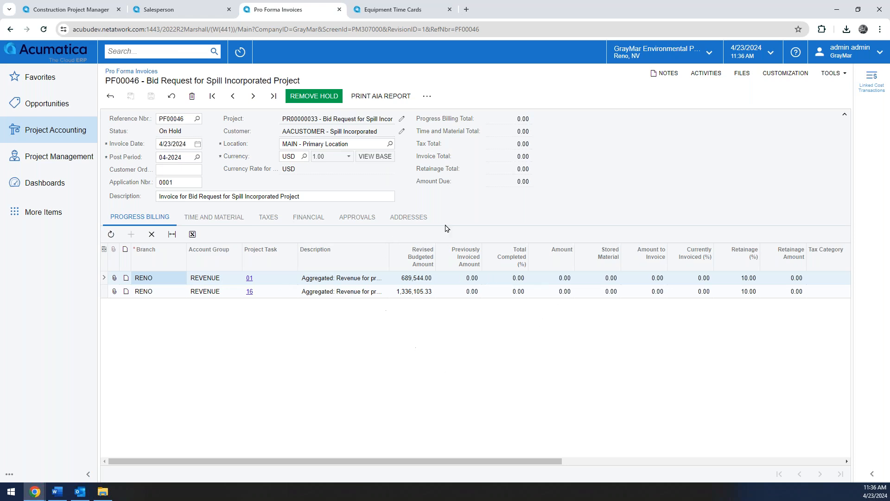
click(512, 280)
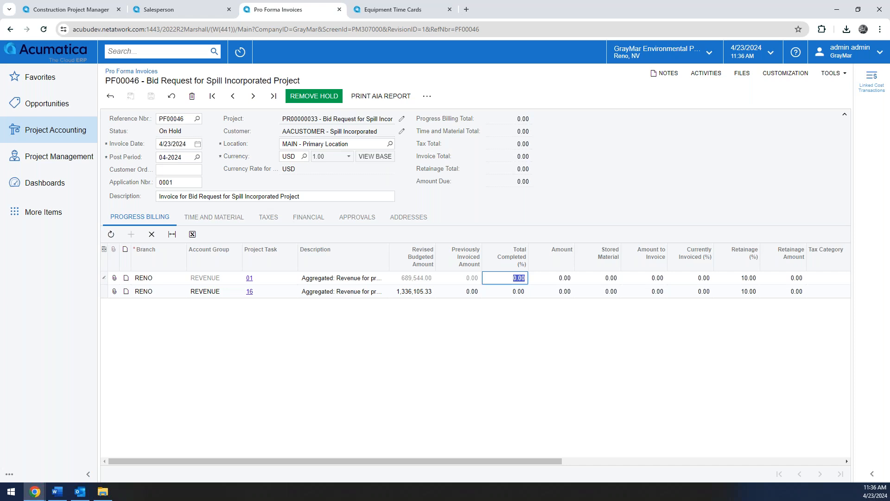
text(2.2)
click(110, 96)
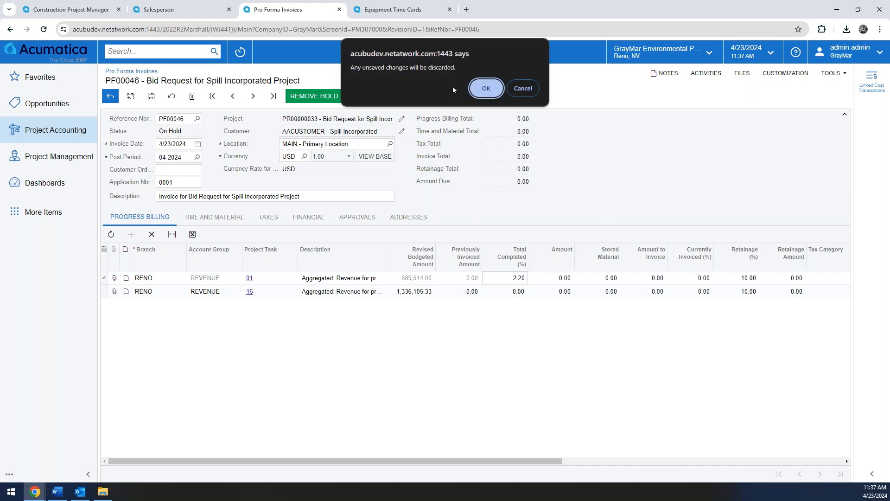
click(486, 88)
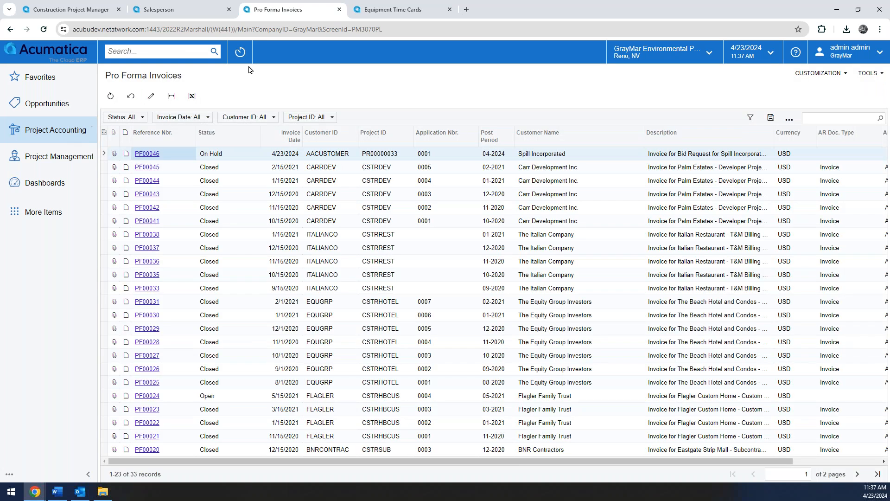
Reopen project PR00000033 from the recently viewed records and check the expense totals' performance percentage in its balances
click(239, 52)
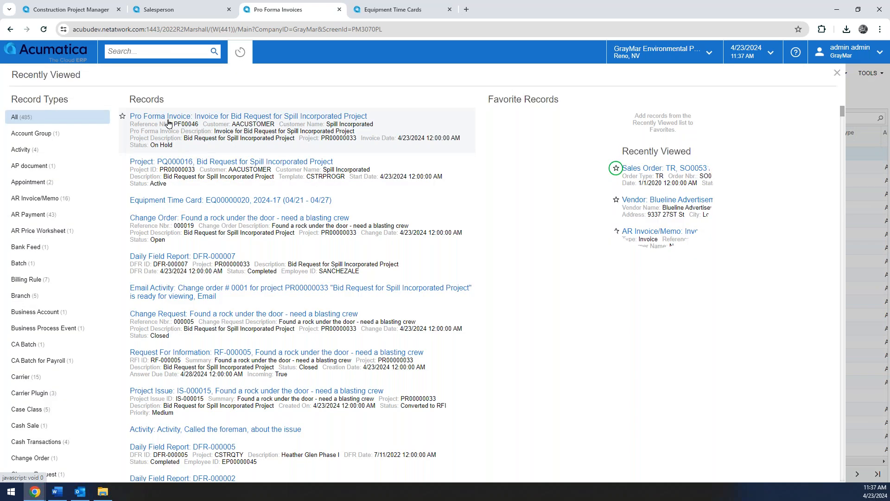
click(172, 162)
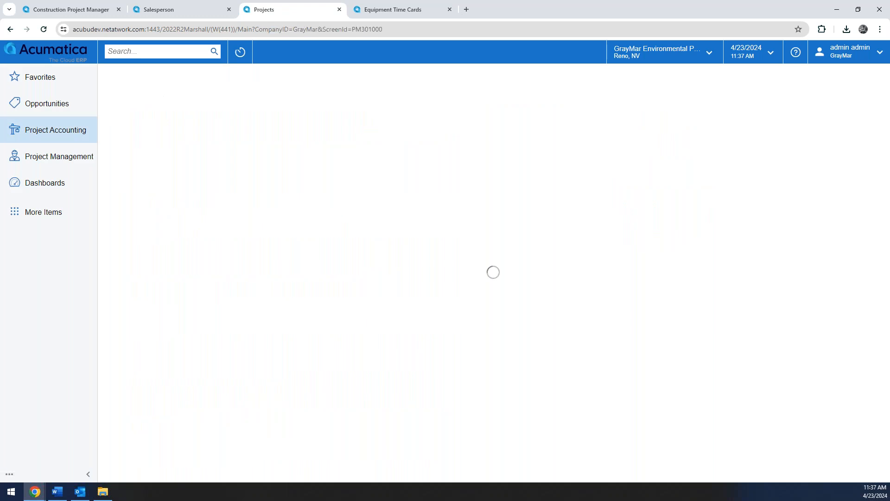
click(327, 194)
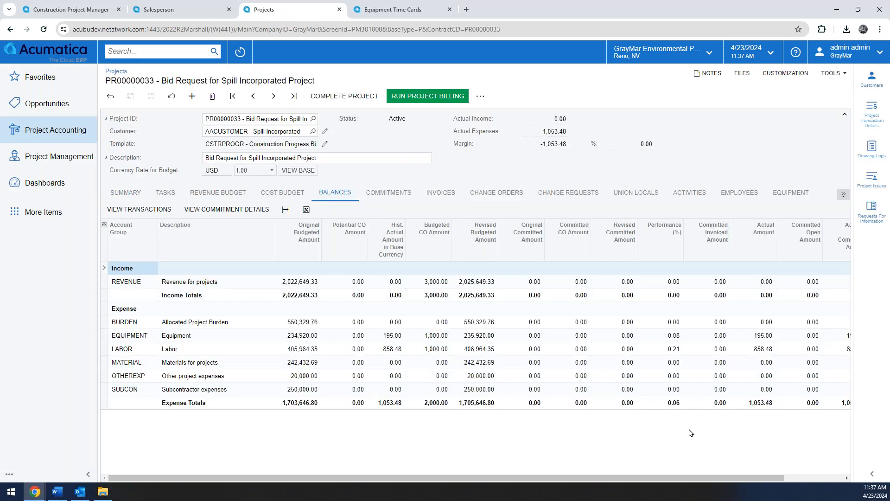
click(677, 404)
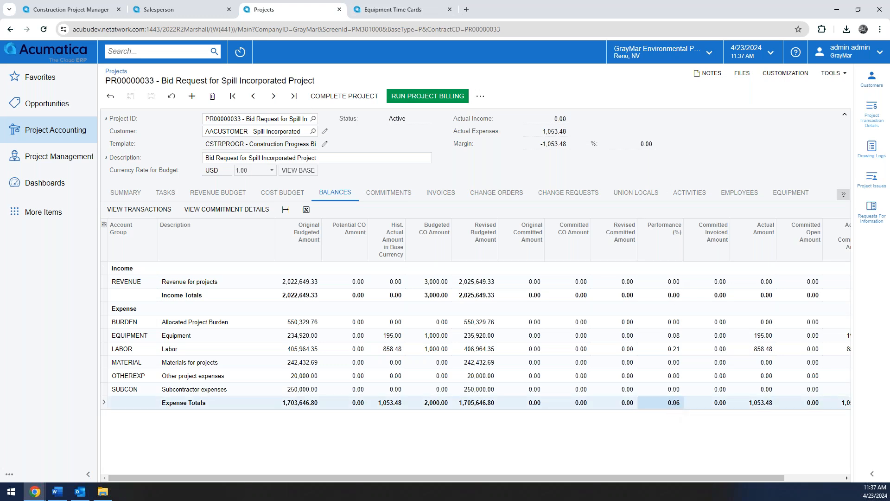
Run project billing again, set total completed to 0.06% for tasks 01 and 16, and save the pro forma invoice
click(408, 97)
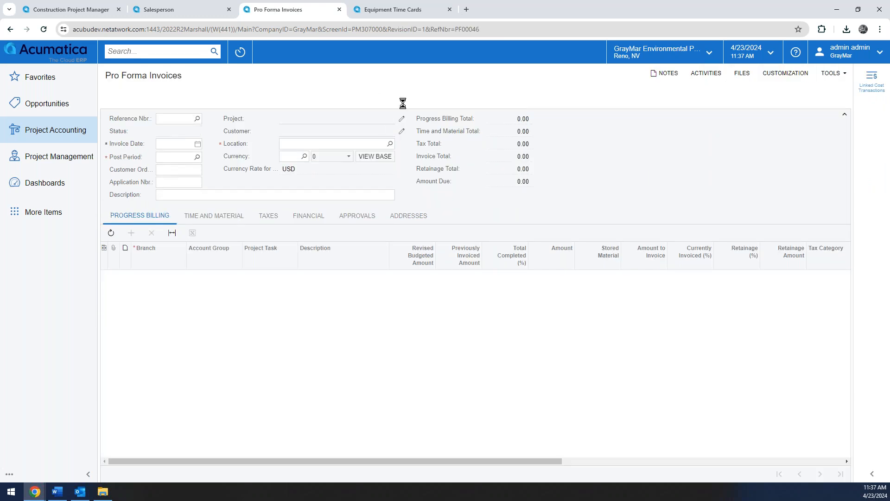
click(505, 278)
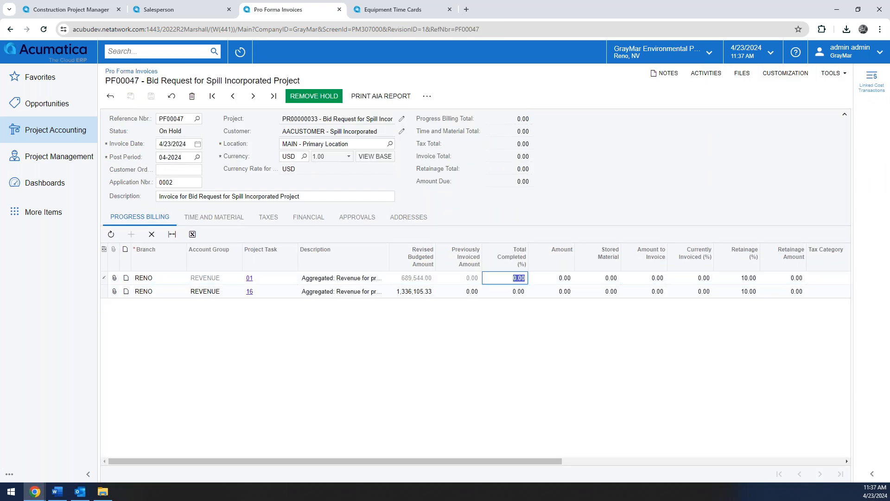
text(0.06)
key(Tab)
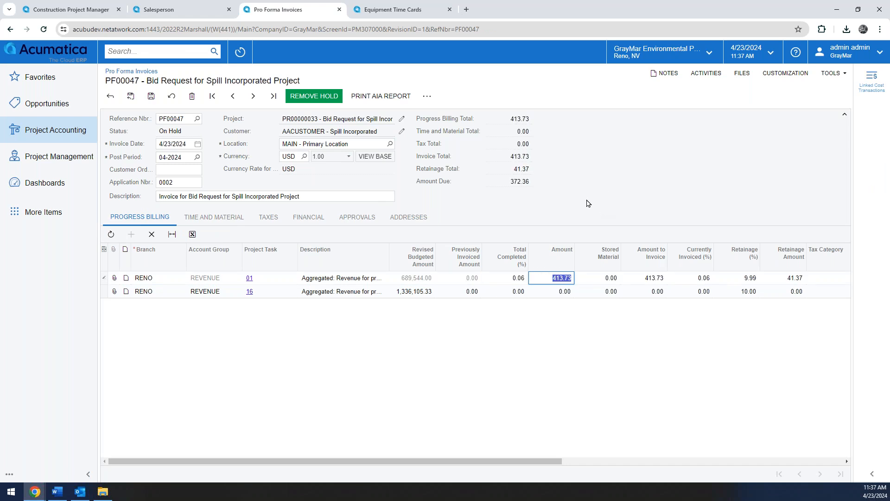
click(518, 296)
text(0.06)
key(Tab)
click(578, 161)
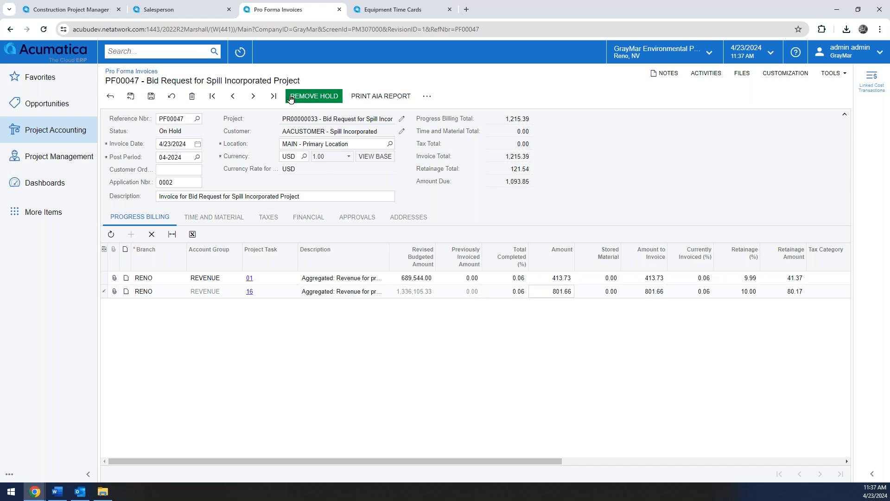
click(151, 96)
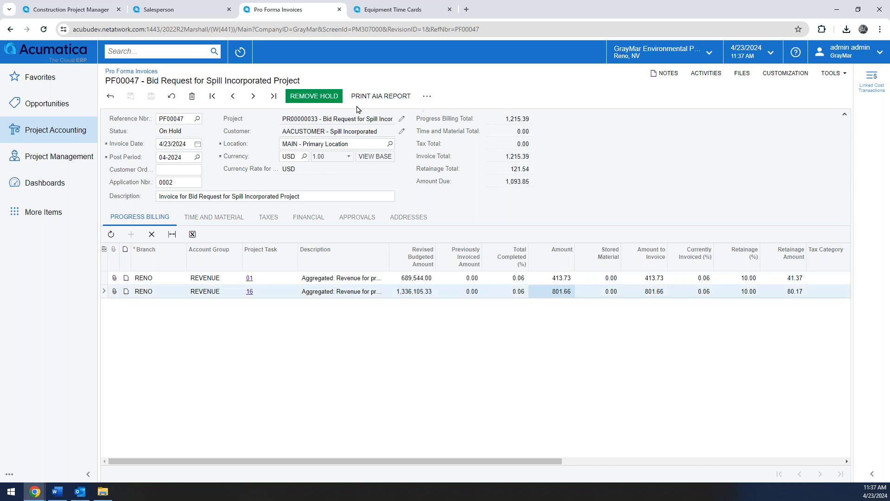
Remove the hold from pro forma invoice PF00047 and try to release it
click(314, 96)
click(306, 96)
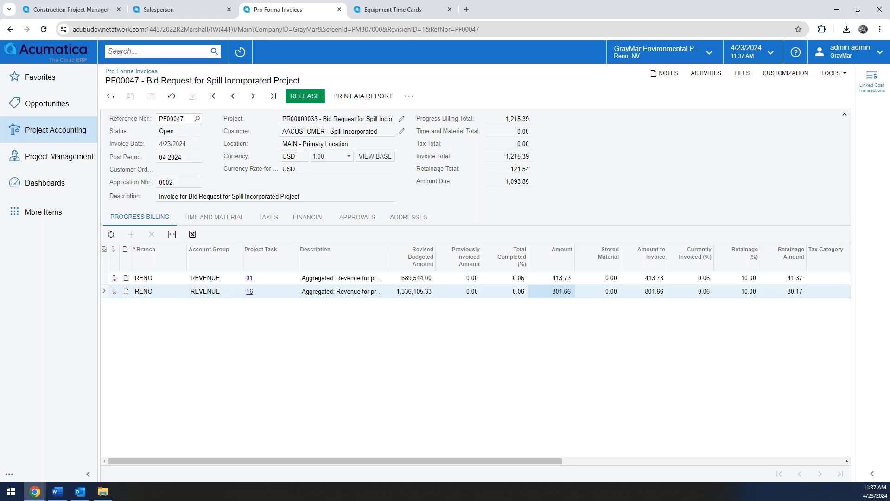
click(305, 96)
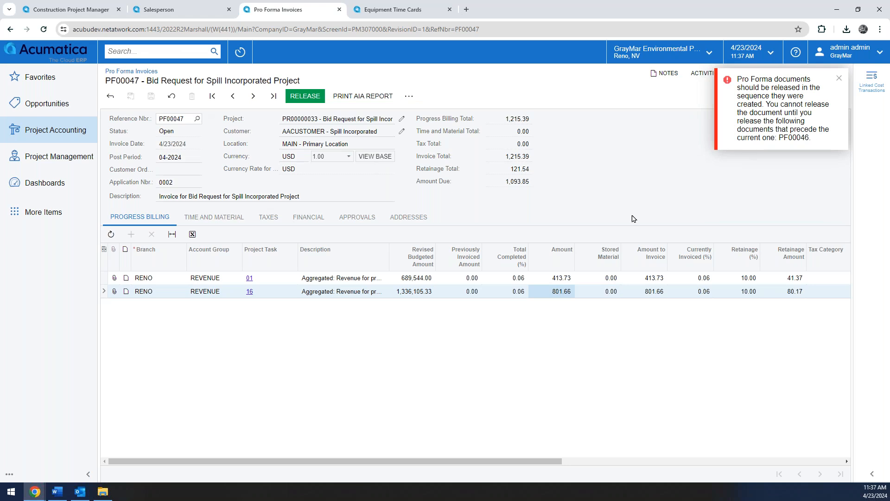
click(64, 135)
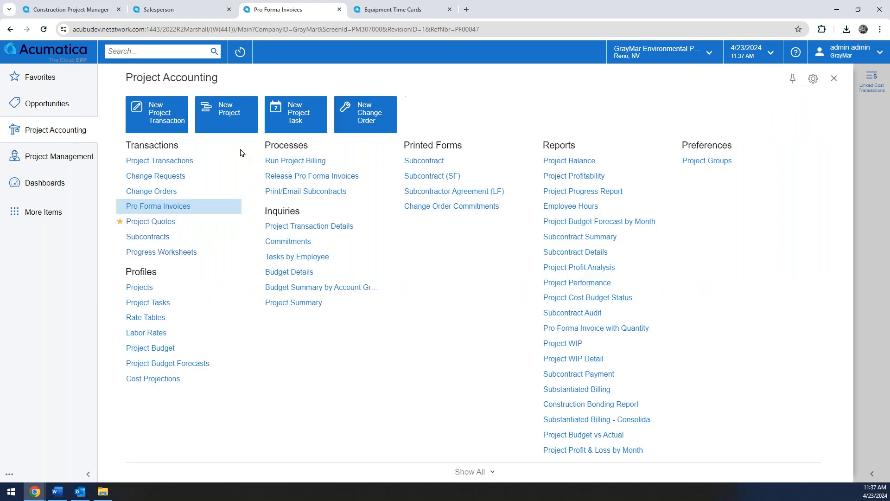
click(834, 78)
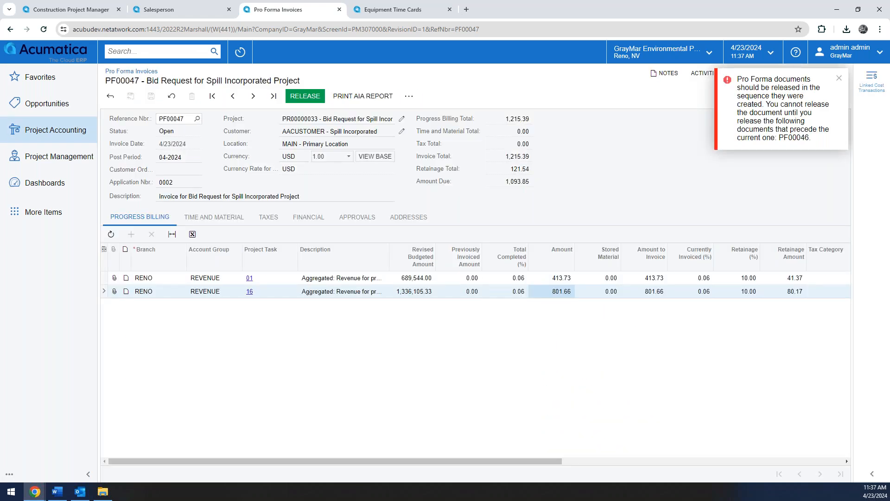
Open on-hold pro forma invoice PF00046, try 0.00 total completed on its progress billing lines, and return to the invoice list without saving
click(197, 119)
click(205, 426)
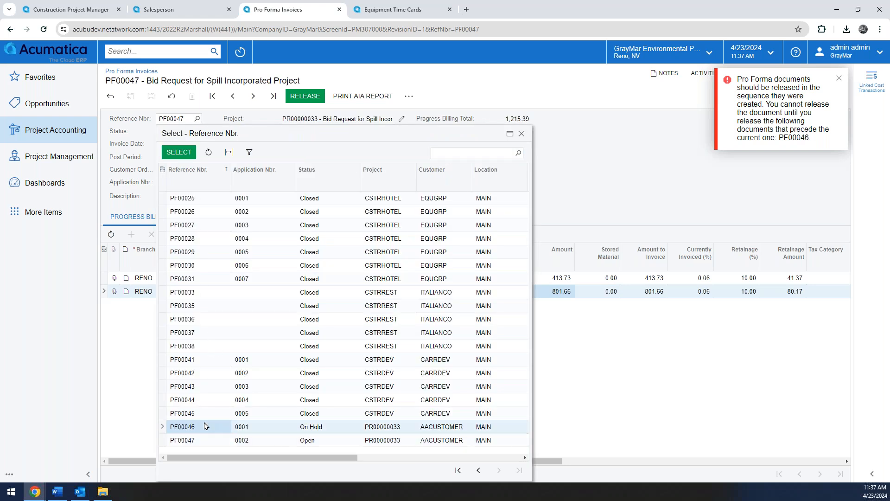
double_click(206, 426)
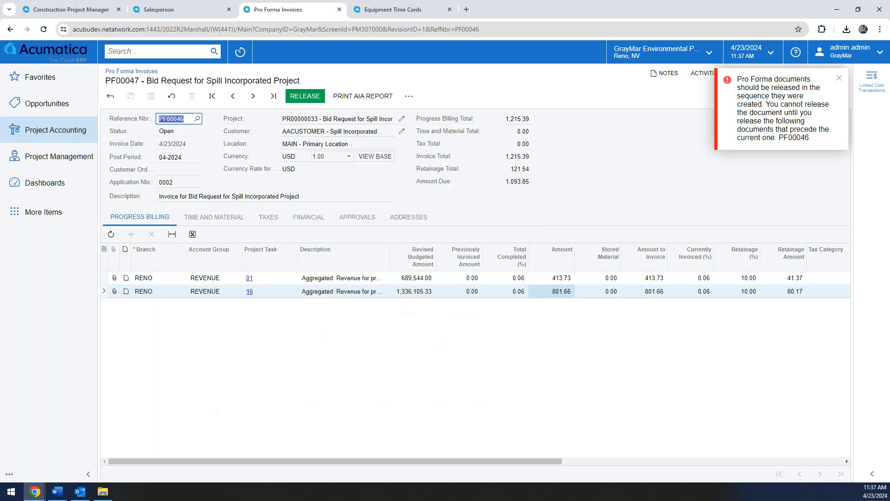
click(506, 278)
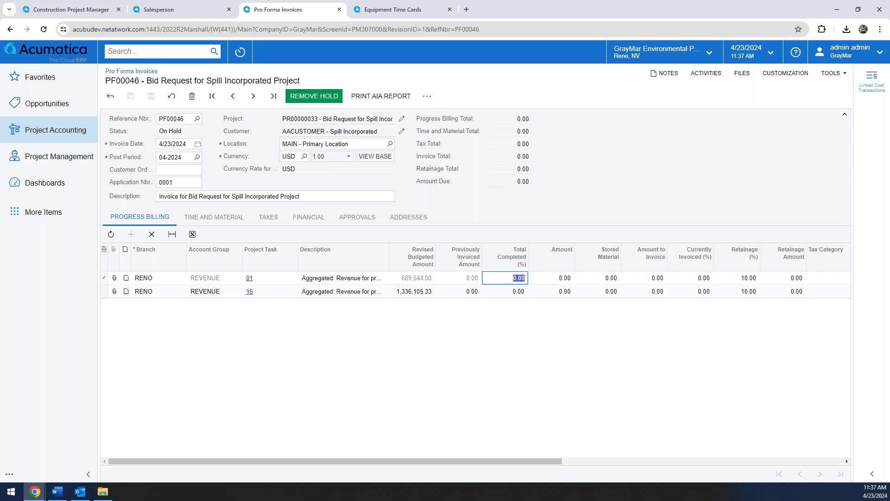
key(Tab)
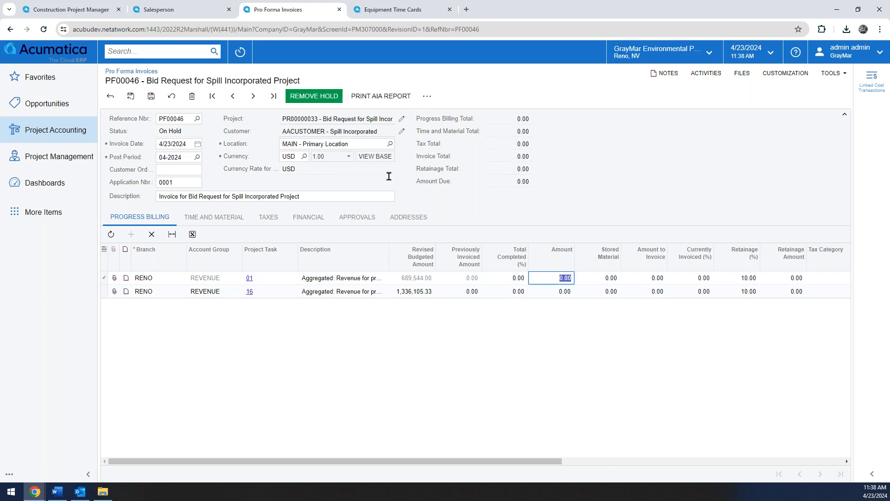
click(633, 183)
click(518, 291)
text(0.00)
key(Tab)
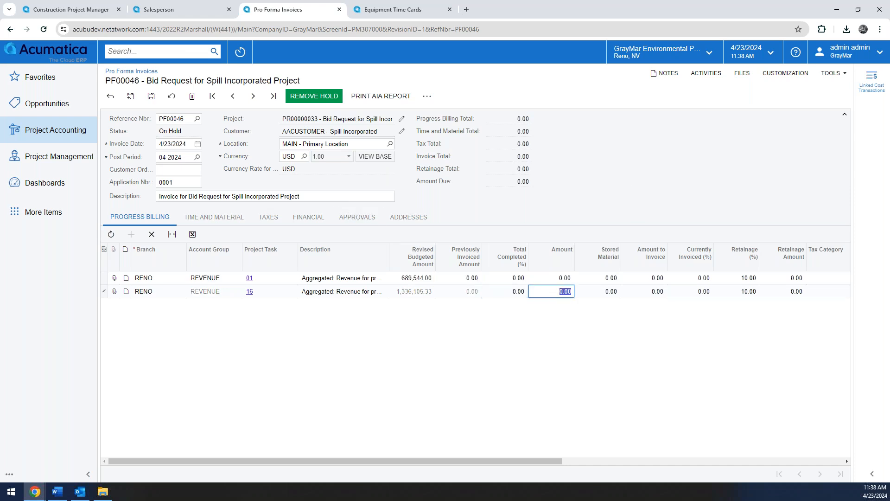
click(117, 72)
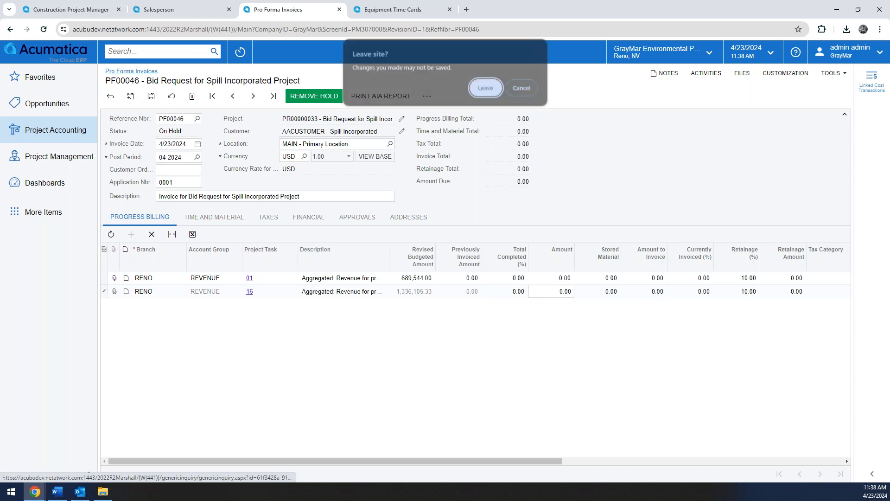
click(483, 88)
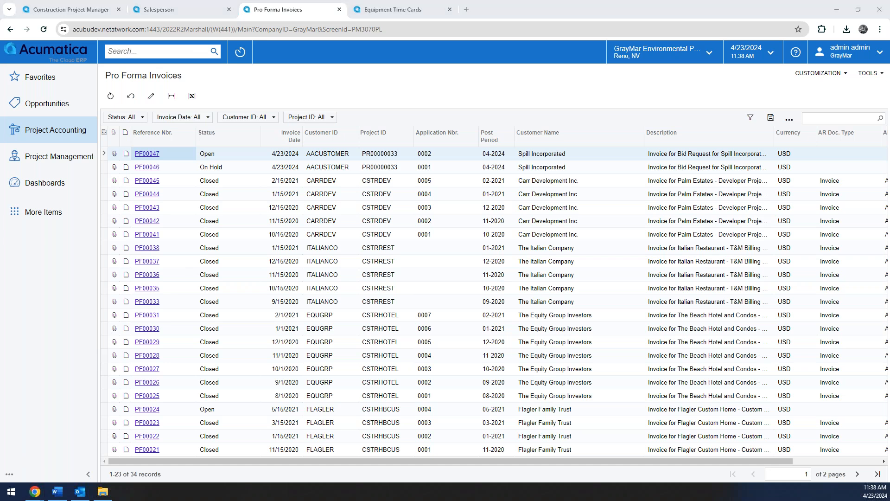
click(340, 79)
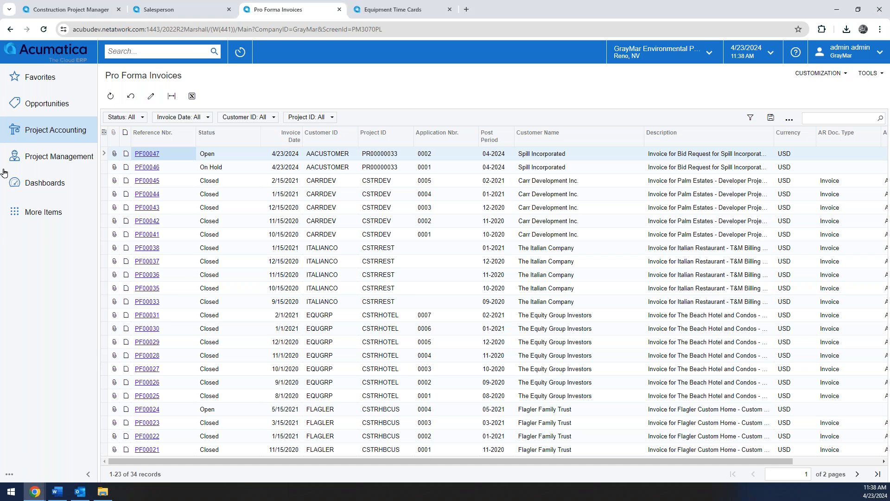